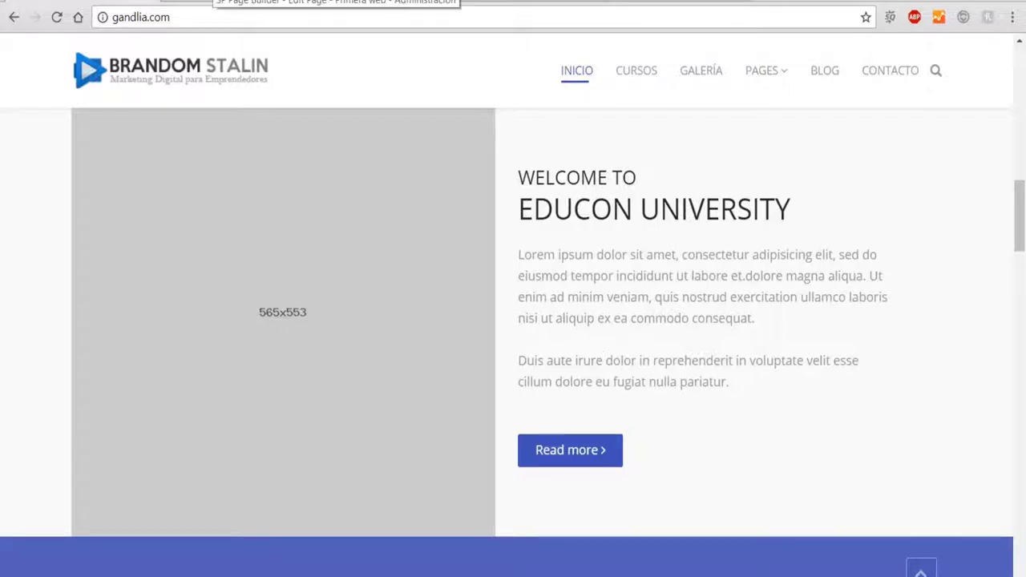
In the page editor, set the admin label of the unnamed row below 3 BLOQUES to PRESENTACIÓN and apply it.
key("ctrl+Tab")
scroll(224, 175, "up", 3)
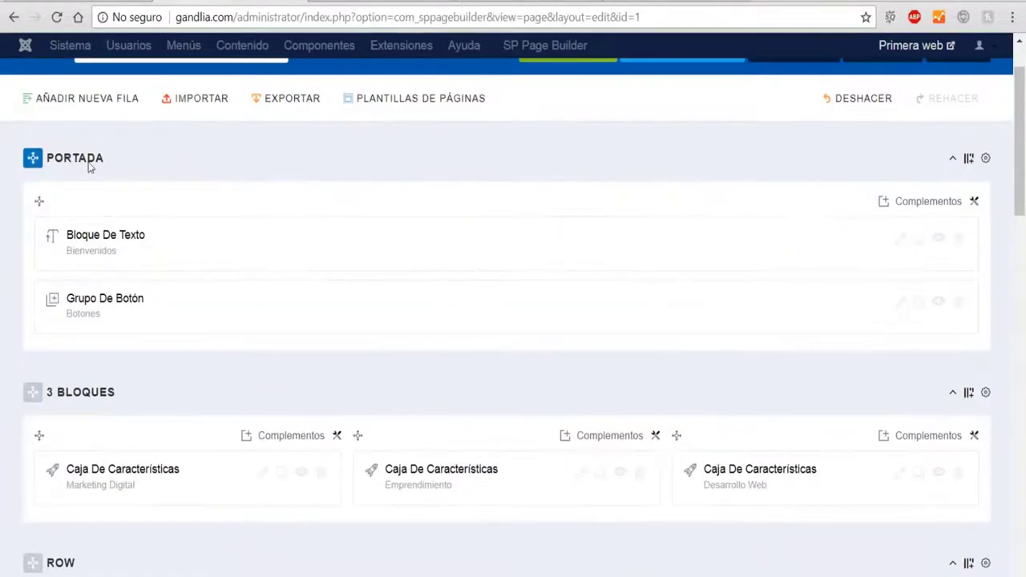
scroll(160, 236, "down", 5)
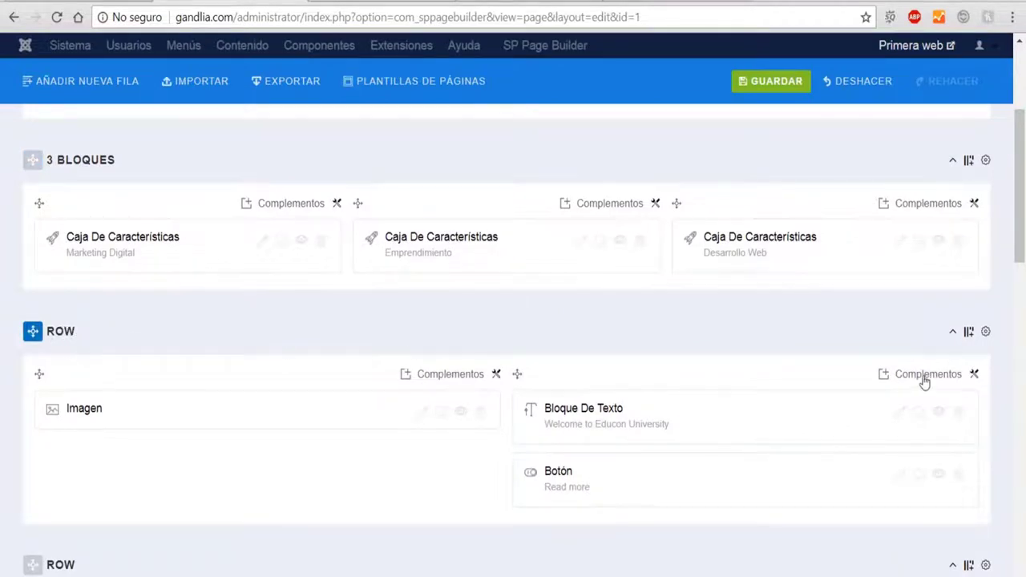
left_click(986, 332)
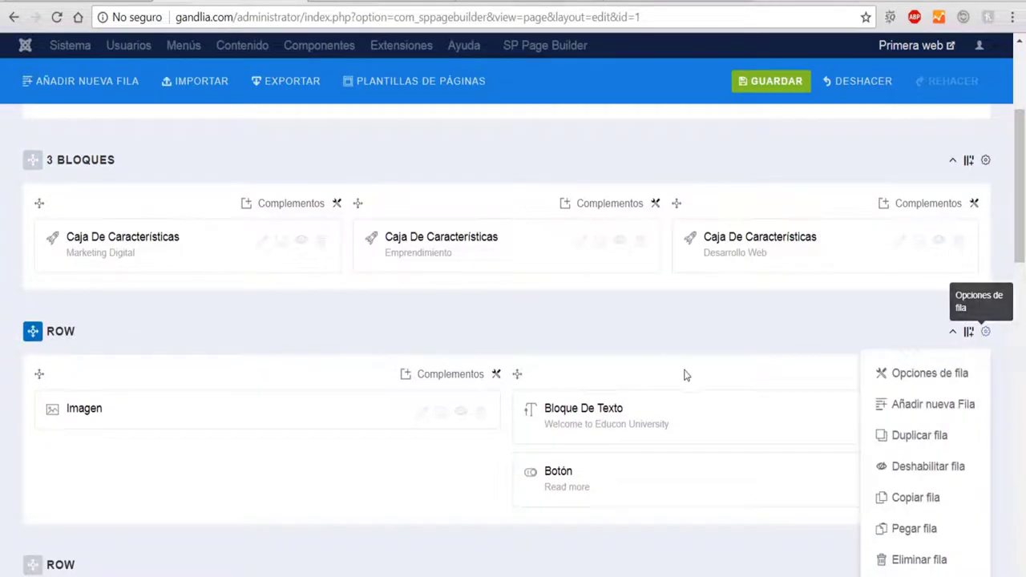
left_click(897, 382)
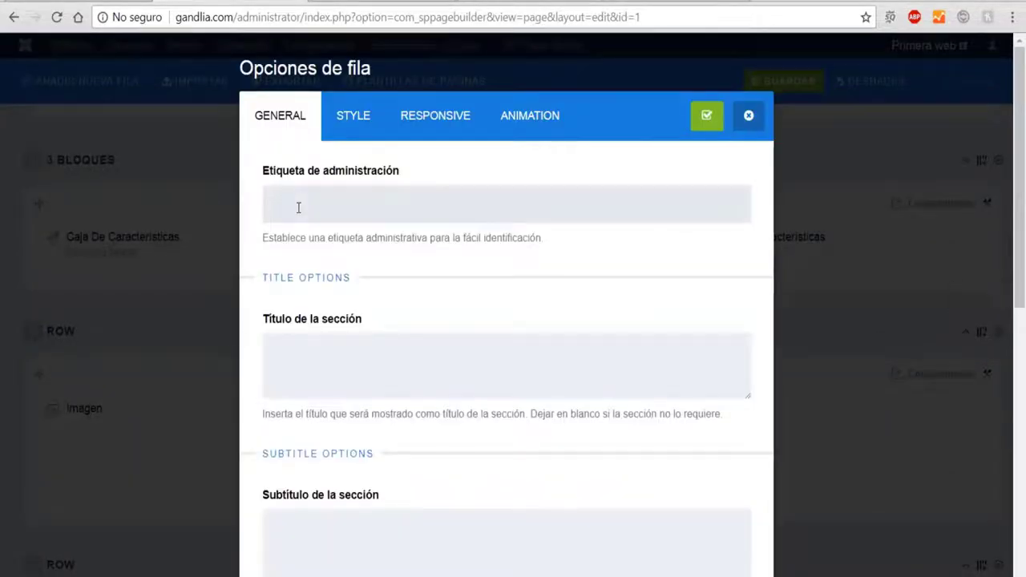
type("PRESENTACIÓN")
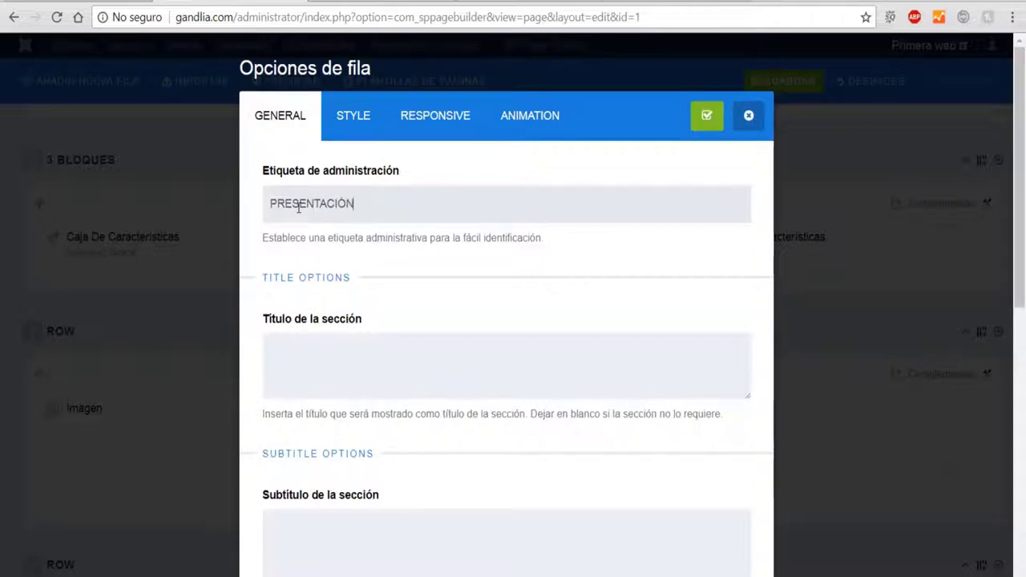
scroll(378, 252, "down", 5)
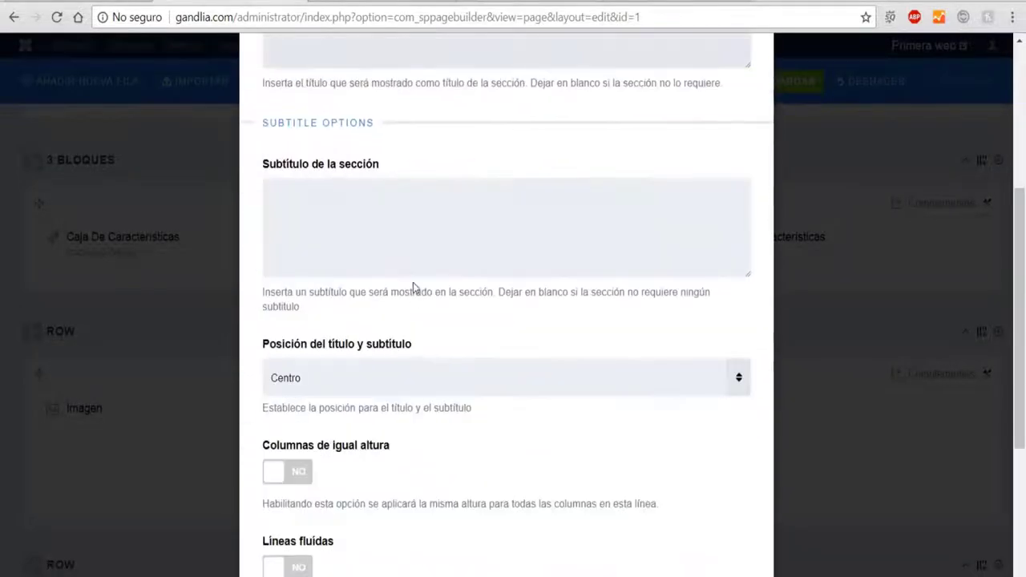
scroll(410, 312, "down", 4)
left_click(295, 570)
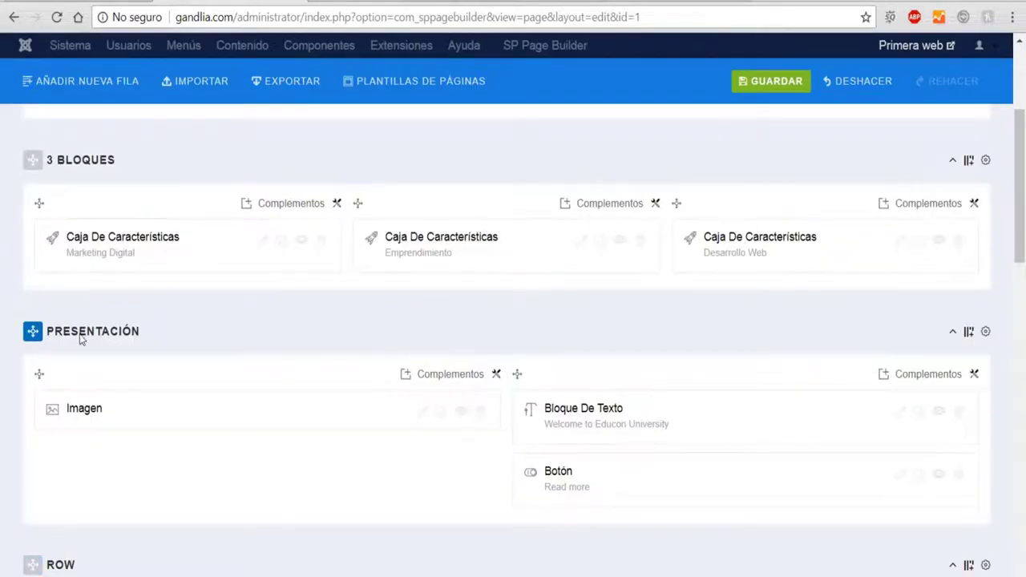
Open the text block in the PRESENTACIÓN row and clear "Welcome to" from its title.
left_click(901, 414)
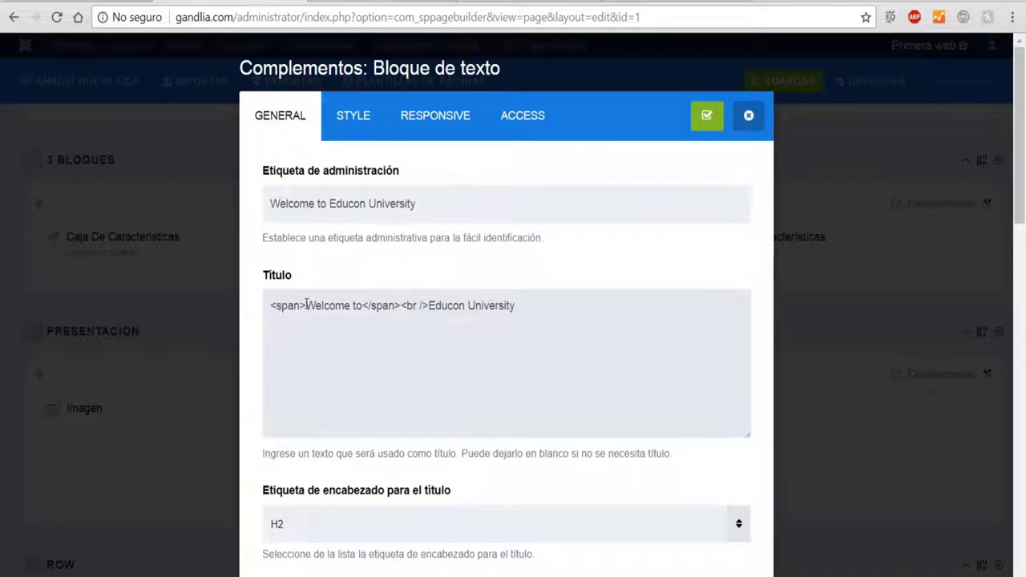
left_click_drag(306, 305, 364, 314)
type("bIENVEN")
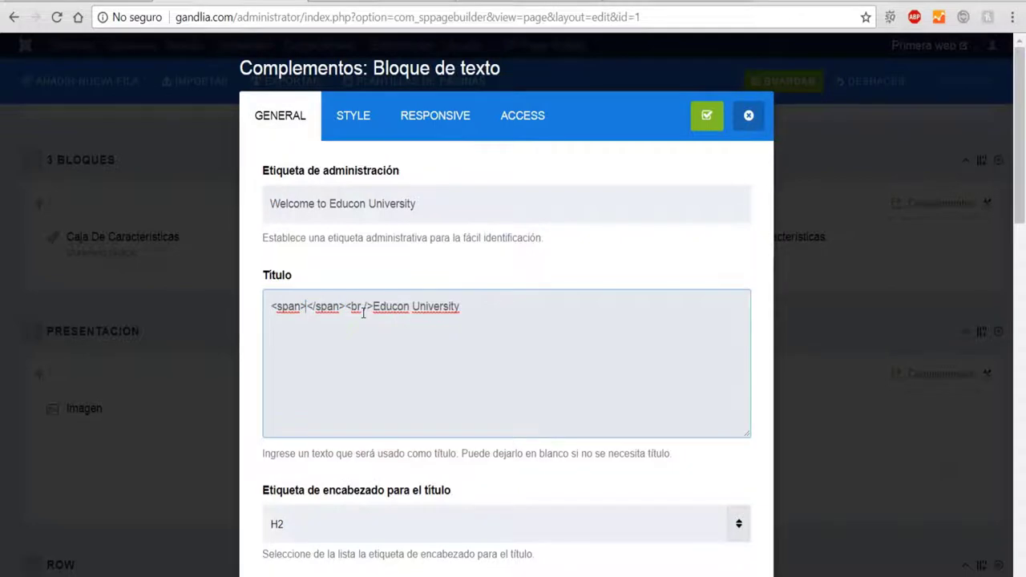
type("IDOS")
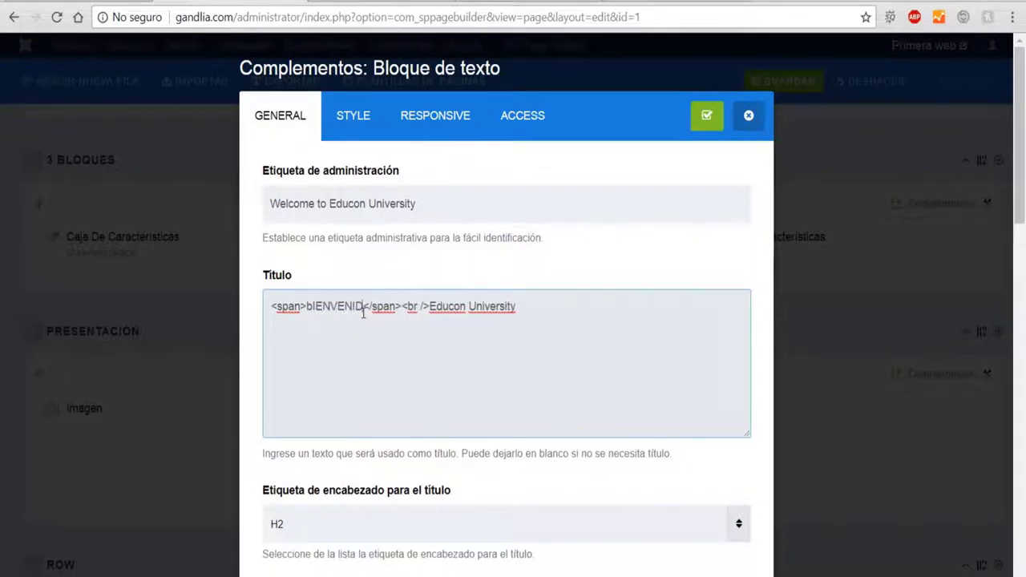
key("BackSpace")
key("BackSpace")
key("BackSpace")
key("BackSpace")
key("BackSpace")
key("BackSpace")
key("BackSpace")
key("BackSpace")
key("BackSpace")
key("BackSpace")
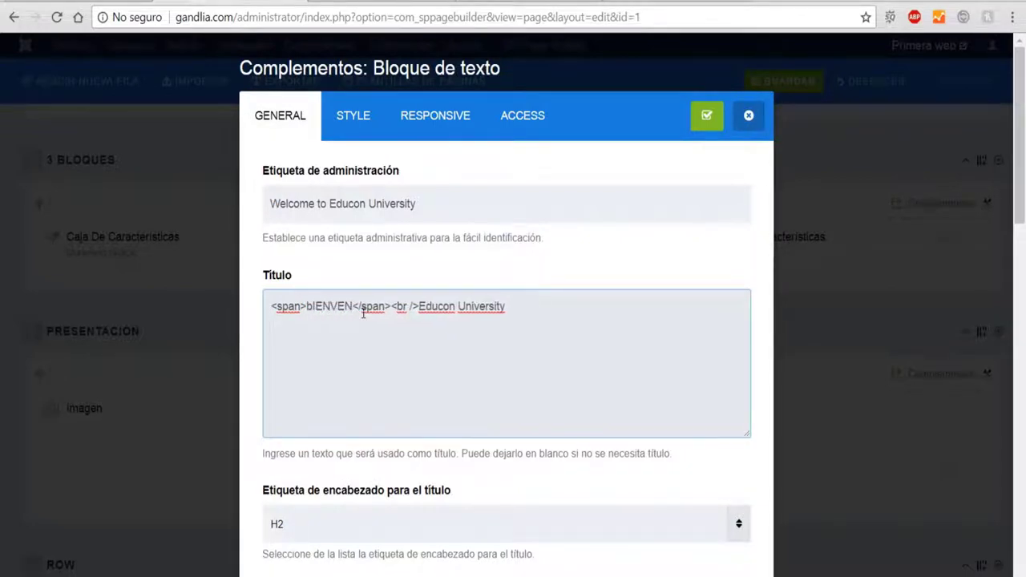
key("BackSpace")
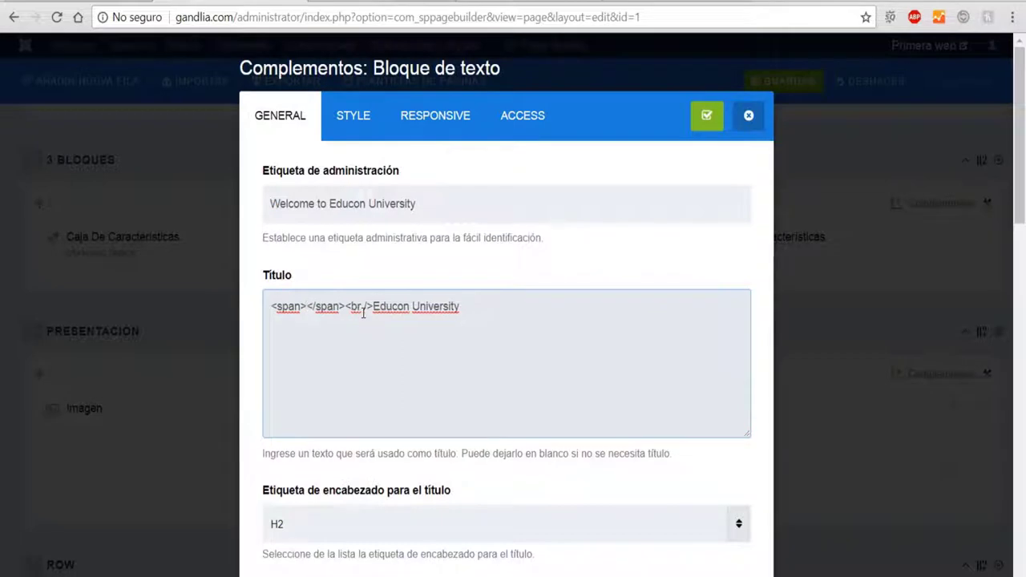
Set the text block's title to "<span>Bienvenidos</span><br />a mi Web", replacing the Educon University text.
type("Bienven")
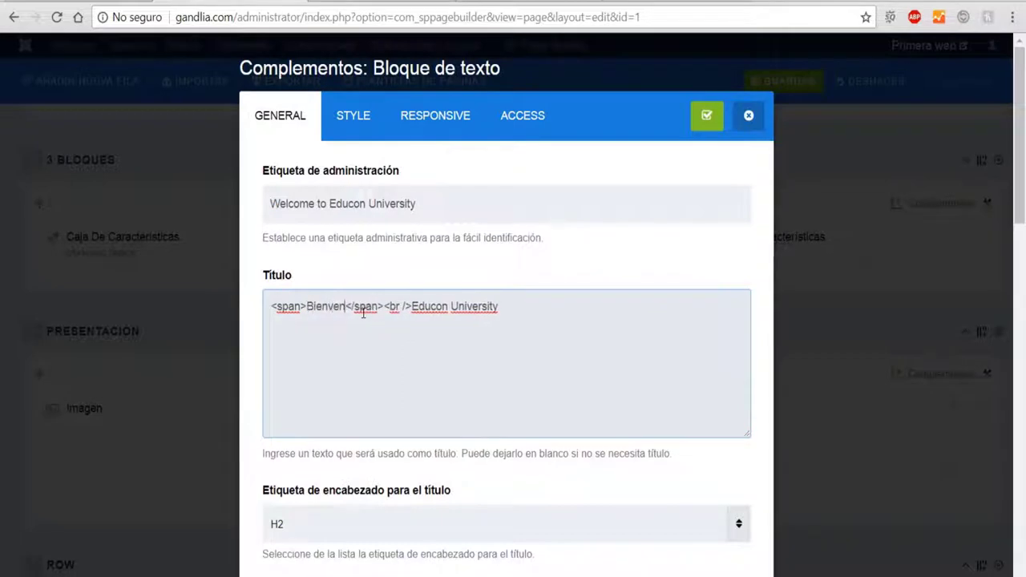
type("idos")
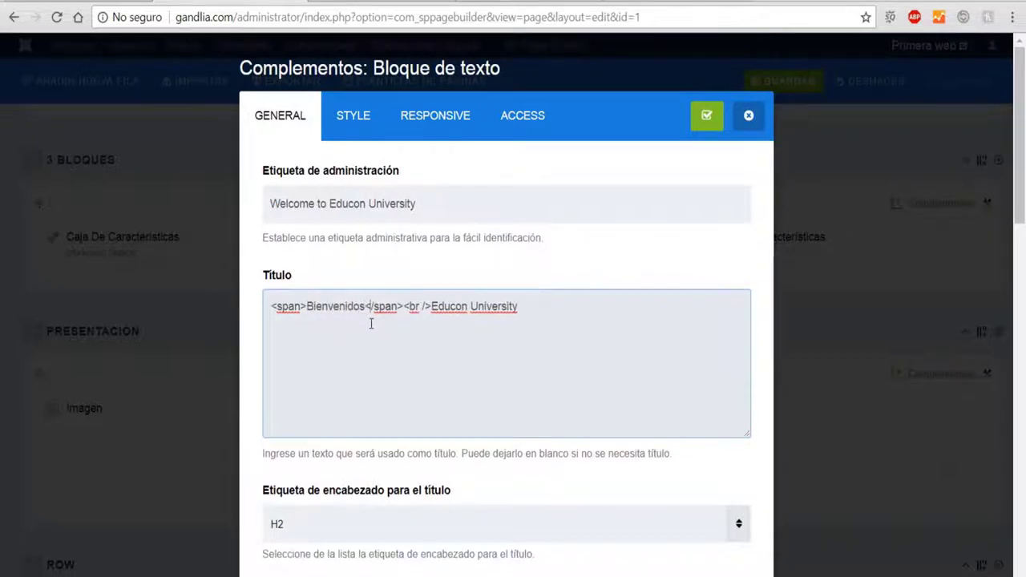
left_click_drag(433, 307, 526, 307)
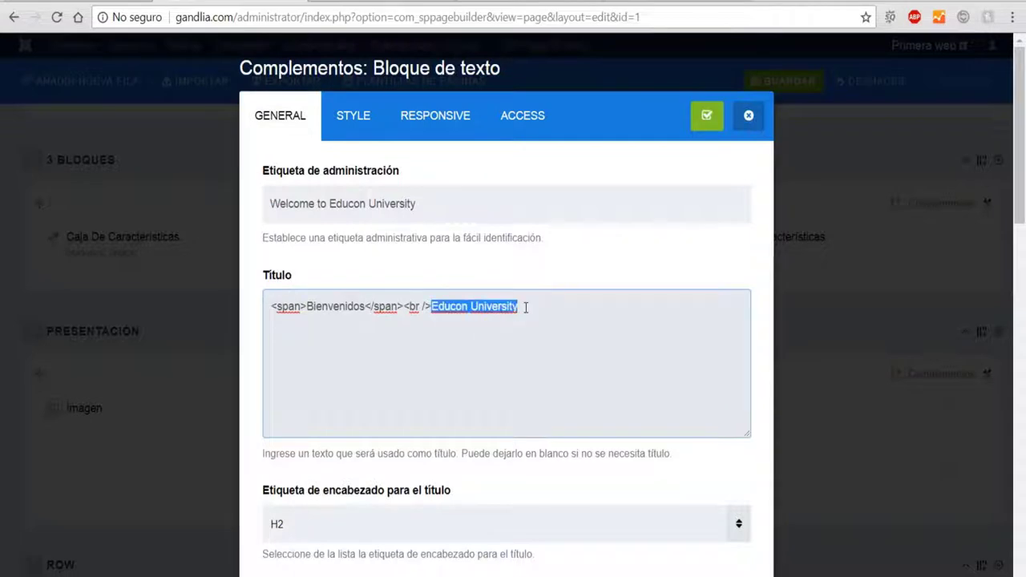
key("BackSpace")
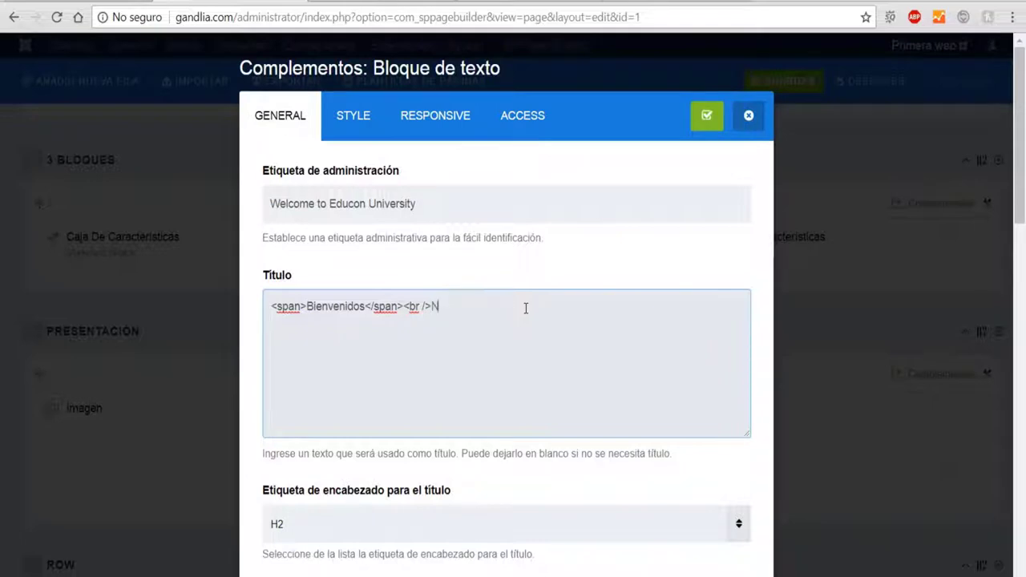
key("BackSpace")
type("a mi Web")
Clear the text block's administration label.
left_click(440, 211)
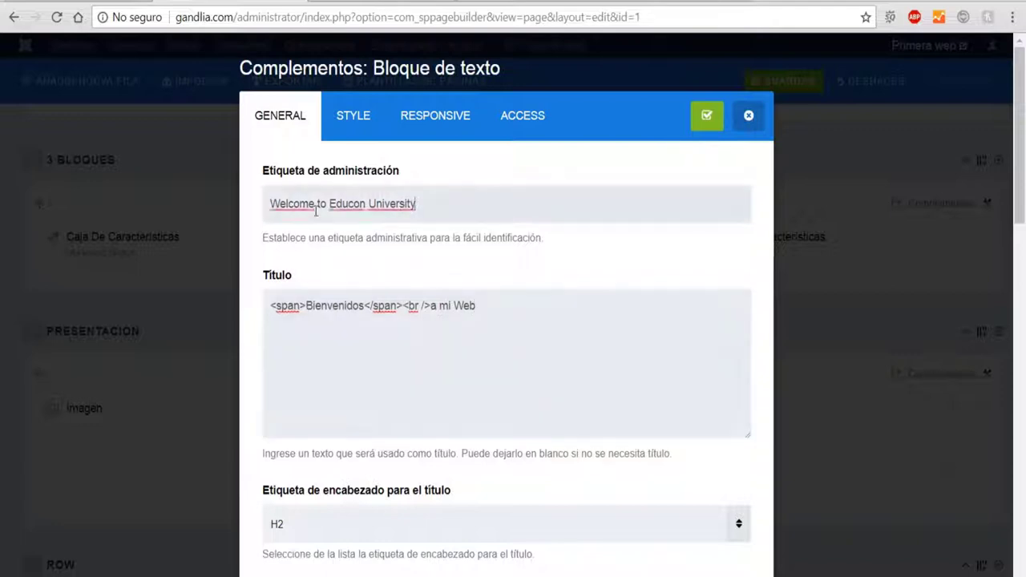
key("ctrl+a")
key("BackSpace")
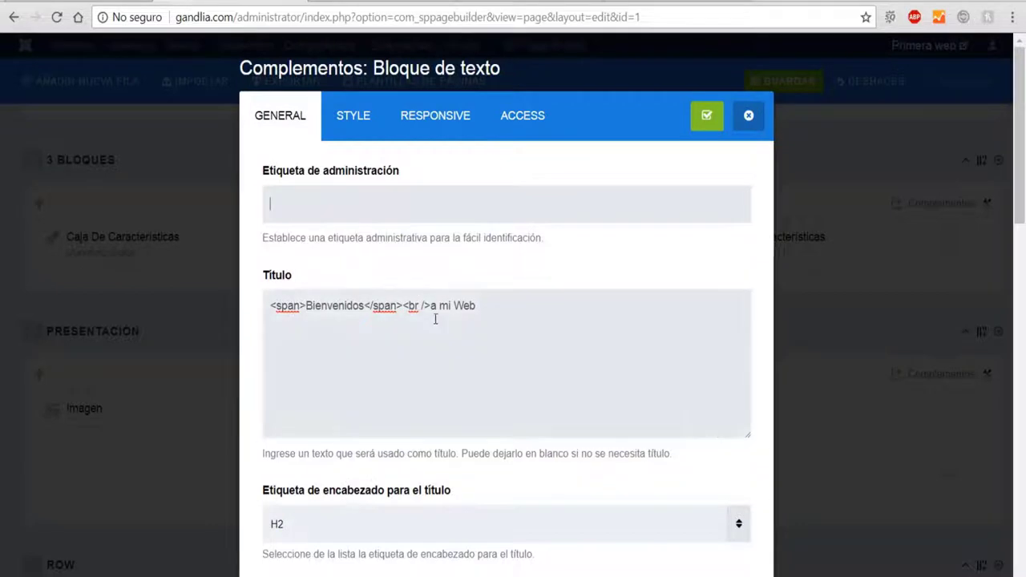
Compare the text block's content in the editor with the heading and paragraphs shown on the live homepage.
scroll(435, 320, "down", 13)
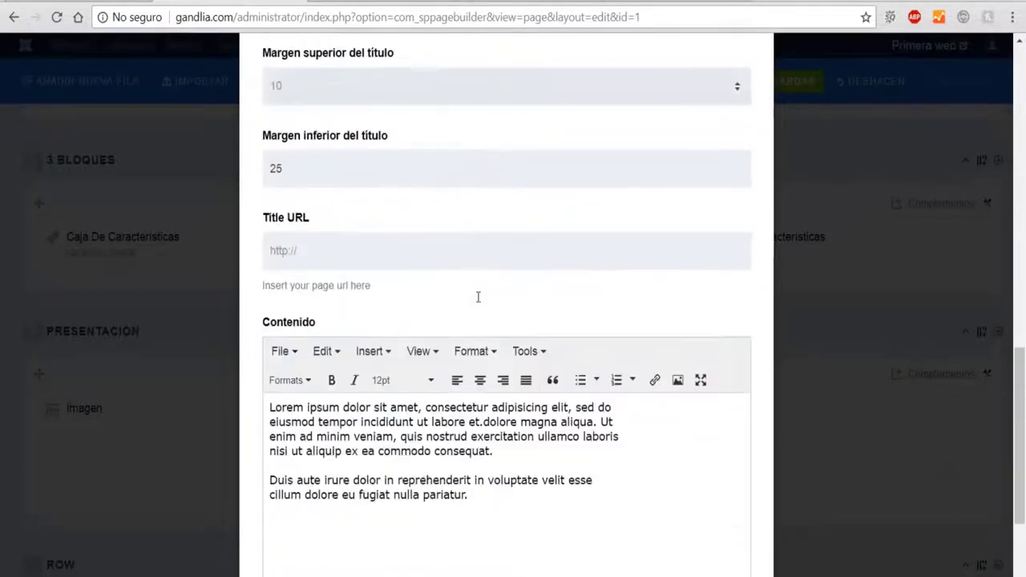
scroll(478, 297, "down", 1)
left_click_drag(473, 454, 250, 371)
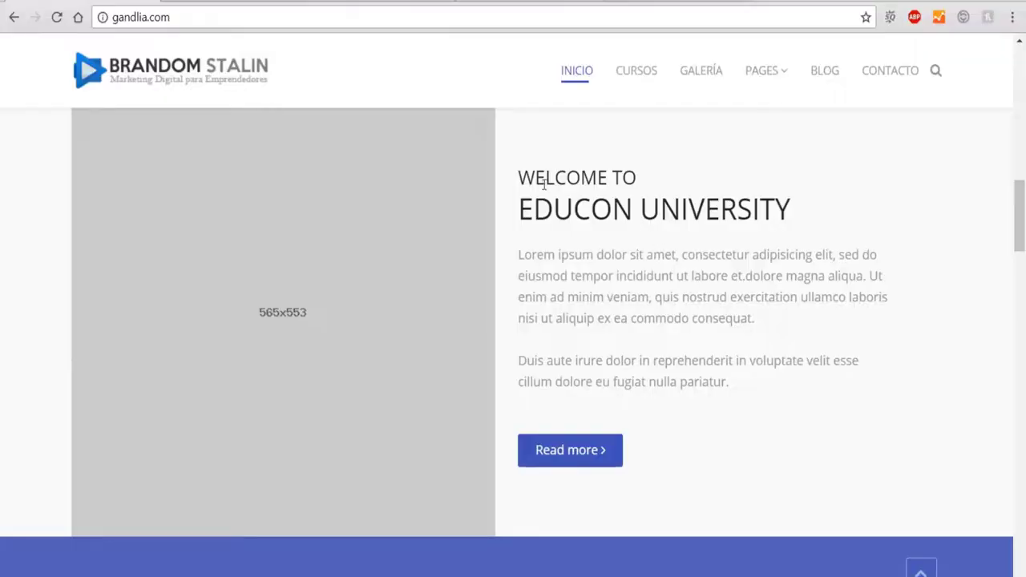
left_click_drag(544, 178, 619, 178)
left_click_drag(678, 211, 568, 210)
left_click_drag(569, 275, 664, 382)
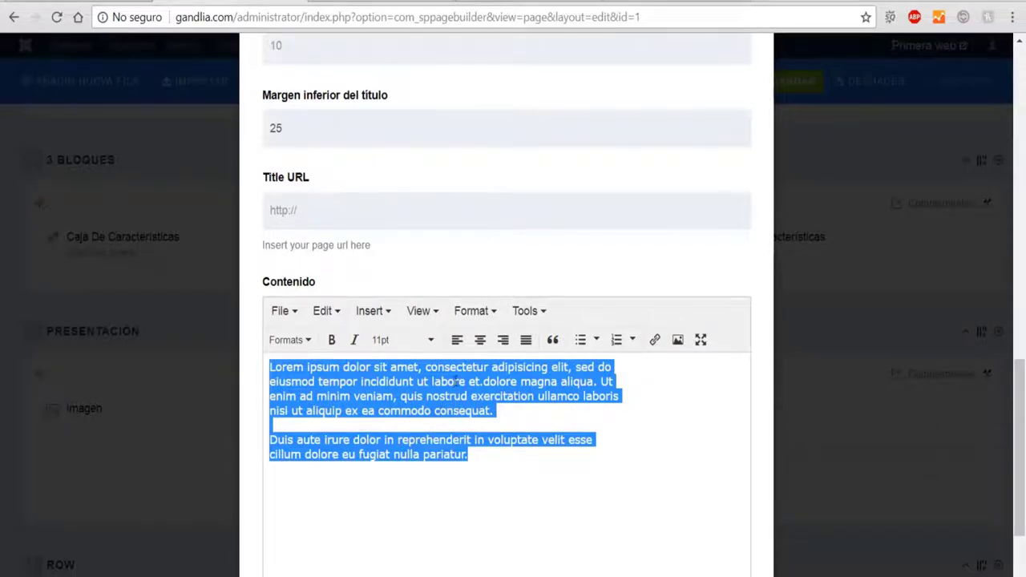
Apply and save the text block changes, and reload the live homepage to check the new title.
scroll(456, 381, "down", 2)
scroll(373, 241, "down", 2)
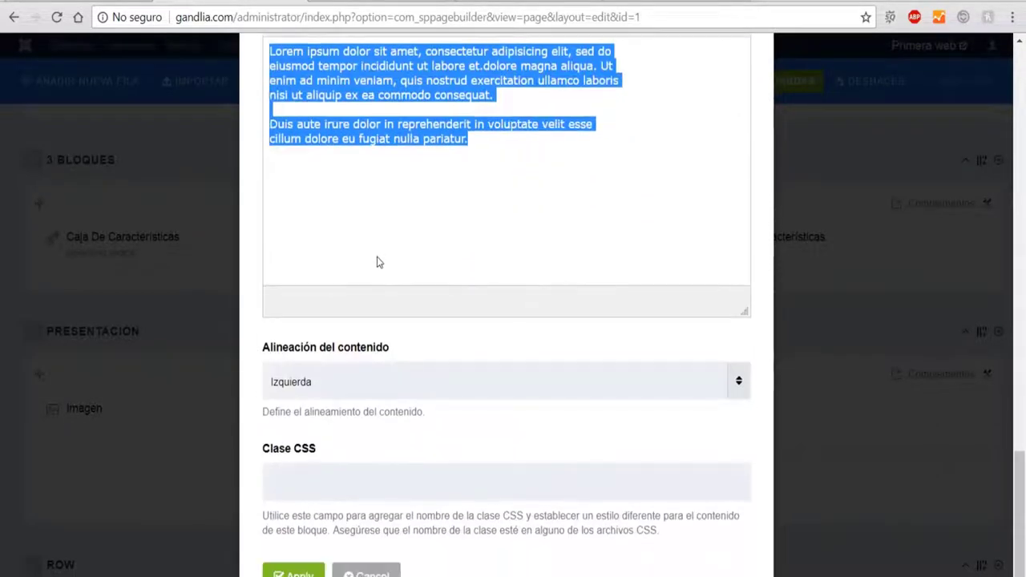
left_click(296, 571)
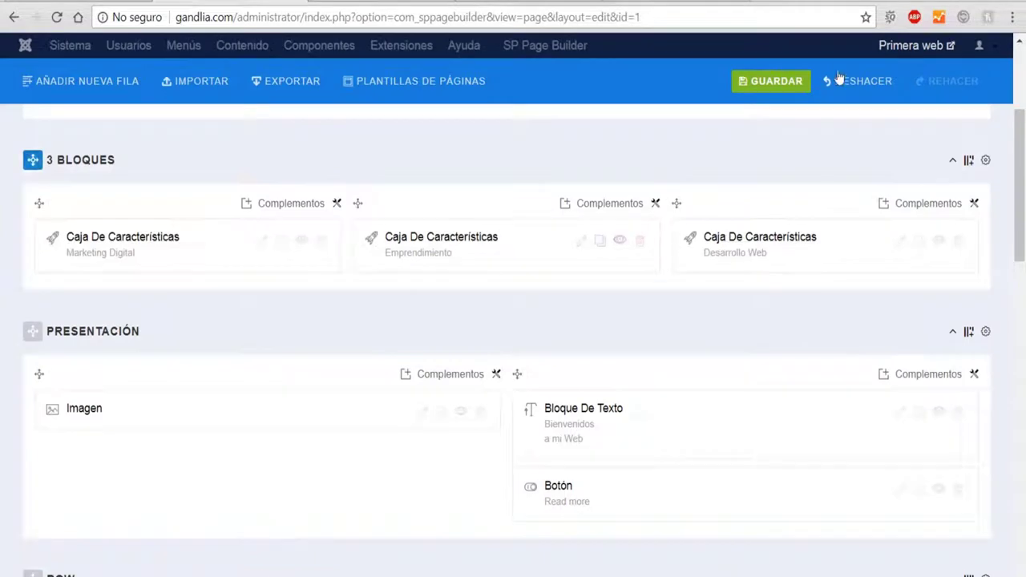
left_click(772, 83)
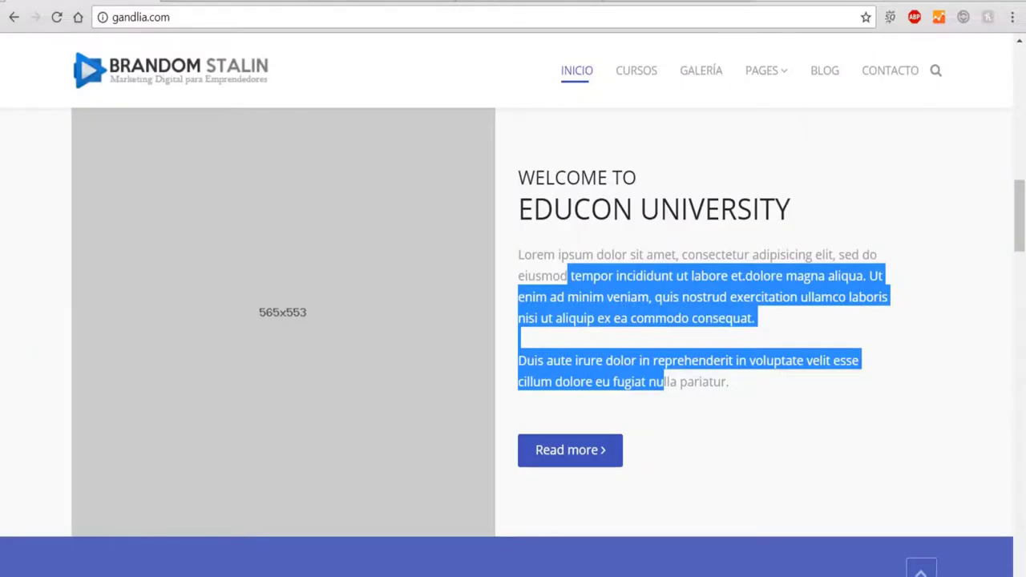
key("F5")
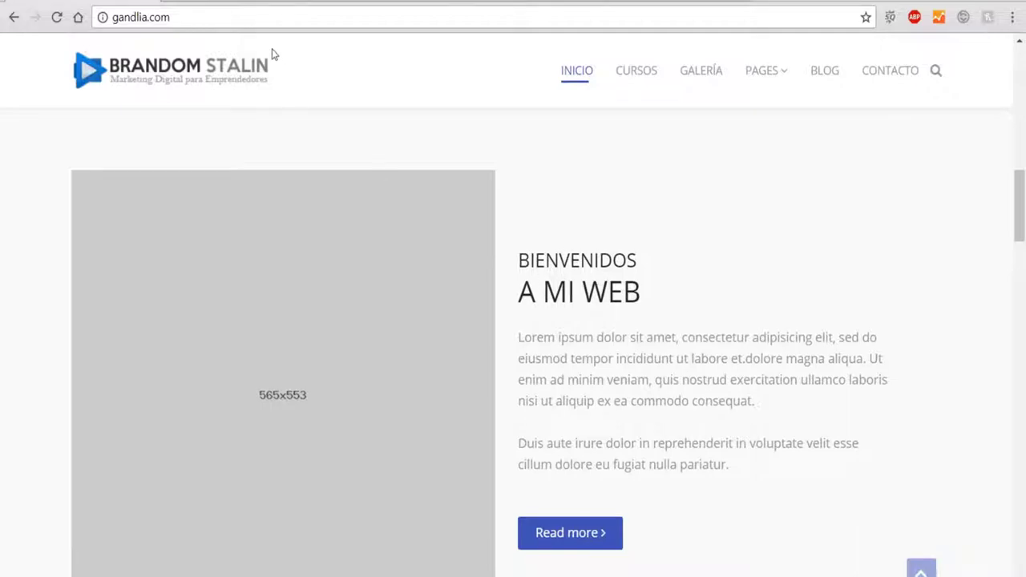
Reopen the PRESENTACIÓN row's text block in the page editor and replace "mi Web" with "Netzux" in its title.
left_click(239, 3)
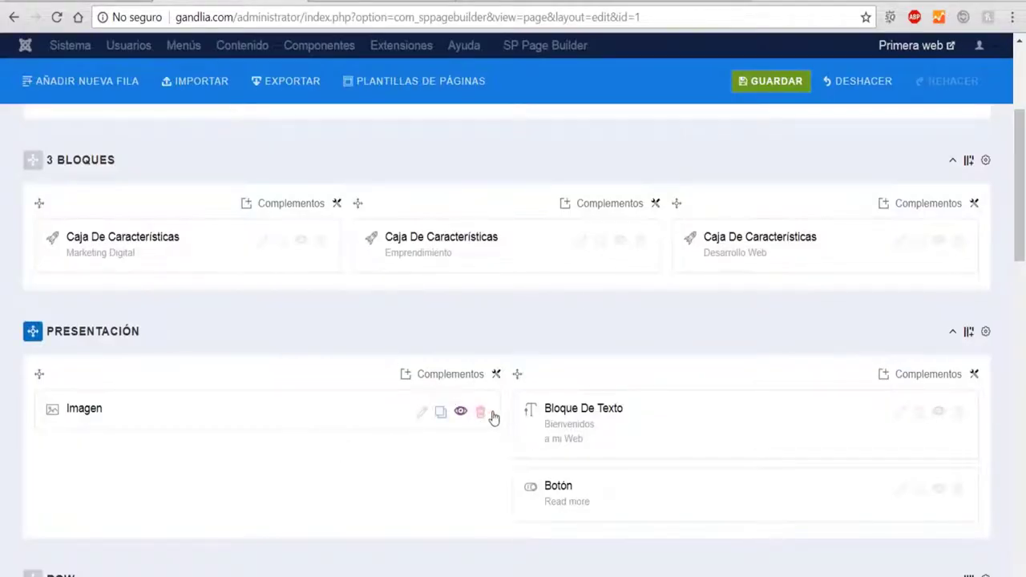
left_click(899, 412)
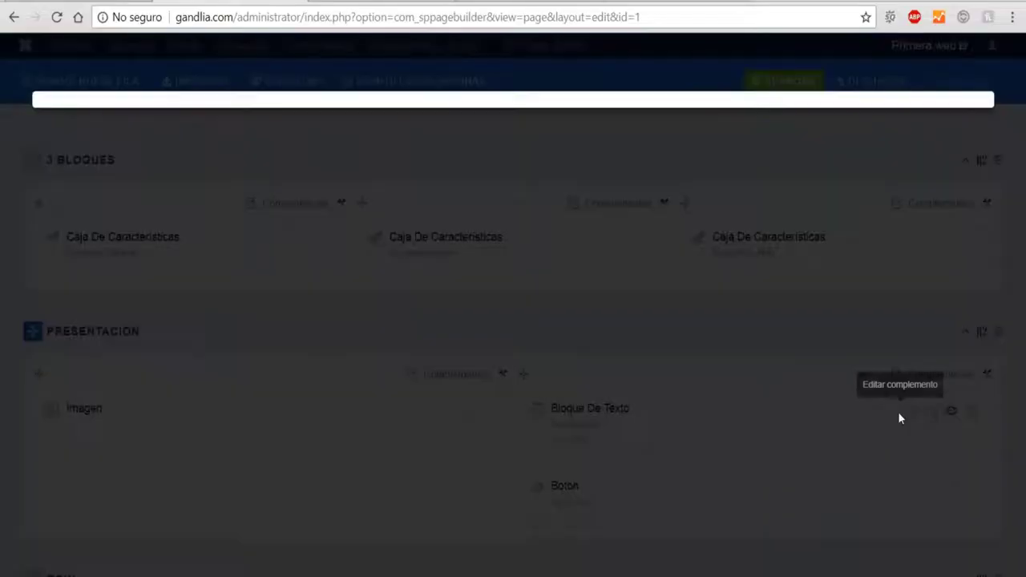
left_click(482, 306)
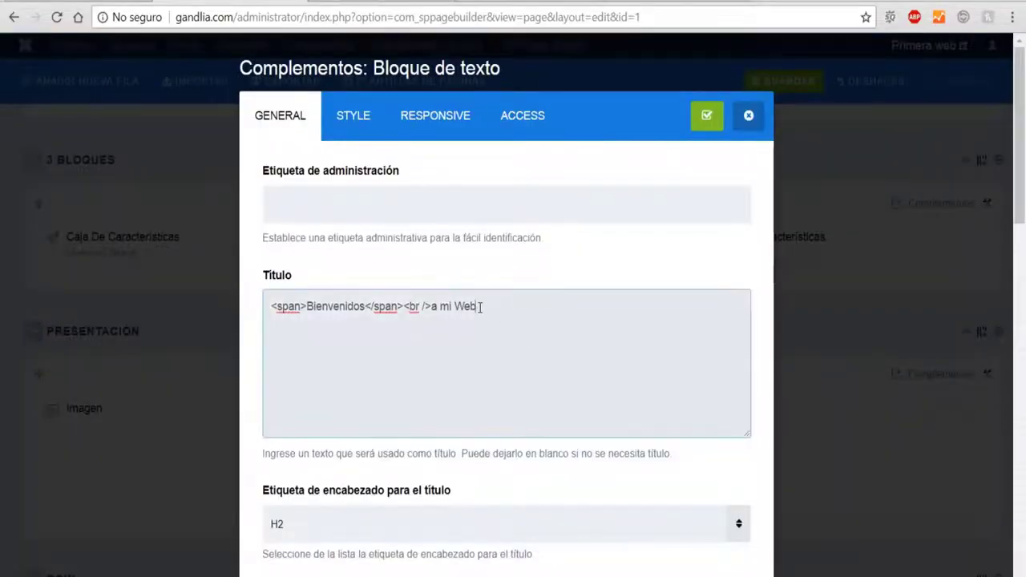
key("BackSpace")
key("BackSpace")
key("BackSpace")
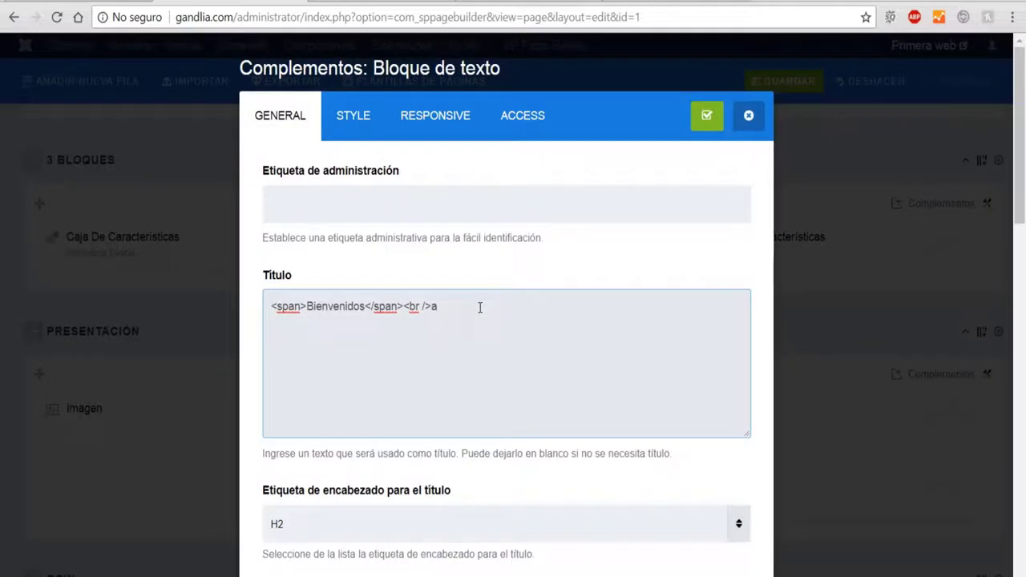
type("Netzux")
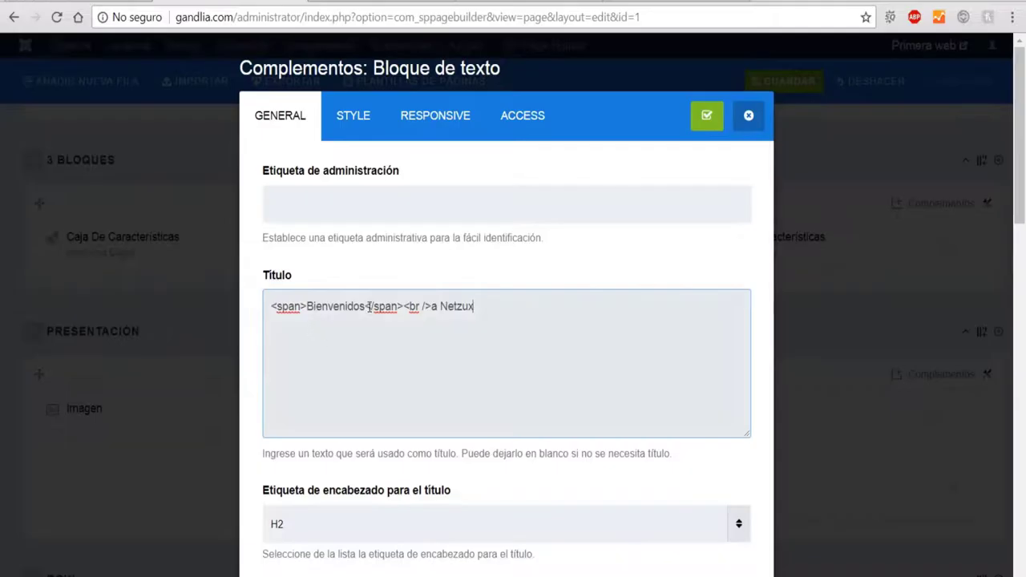
Move the "a" into the first line so the title reads "<span>Bienvenidos a</span><br />Netzux".
left_click(365, 305)
type("a")
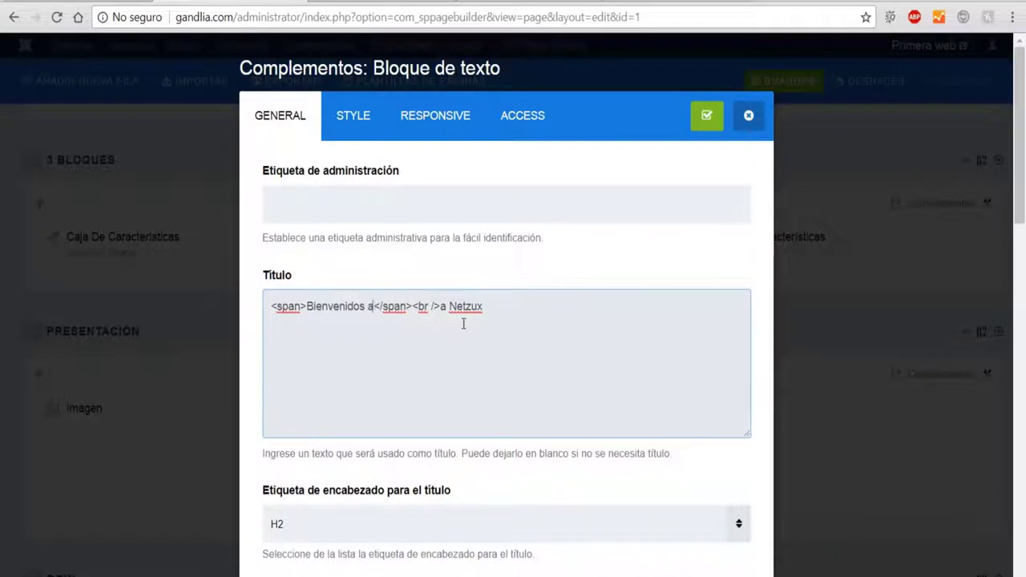
left_click(449, 308)
key("BackSpace")
key("BackSpace")
Apply the Netzux title, save the page, and refresh the live homepage to check the presentation heading.
scroll(494, 365, "down", 10)
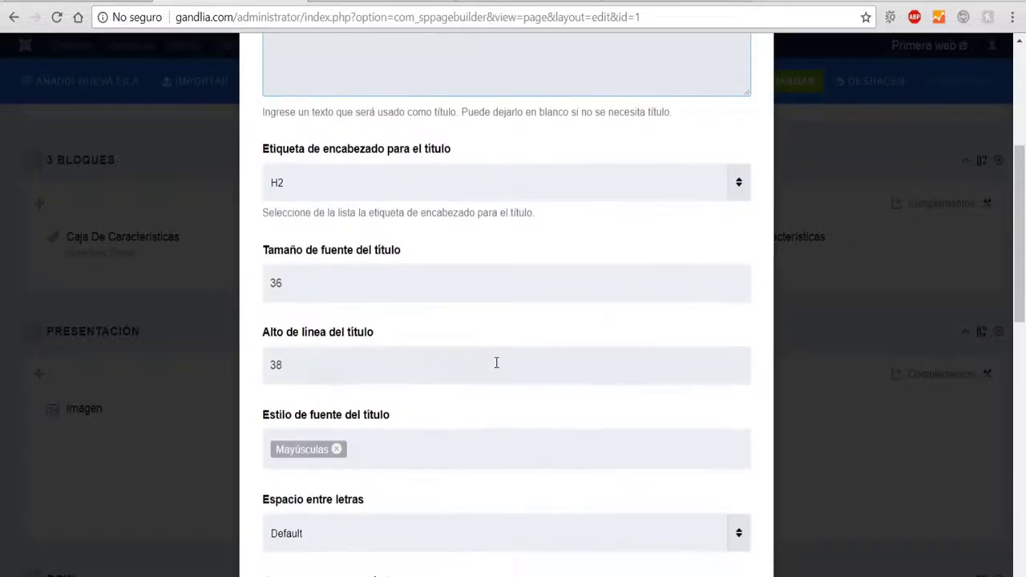
left_click(293, 573)
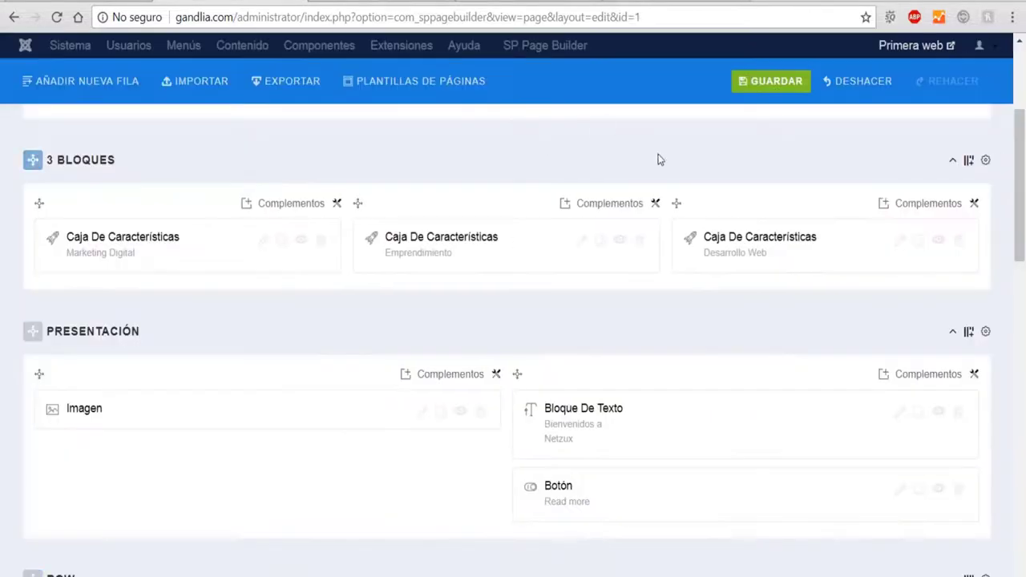
left_click(745, 95)
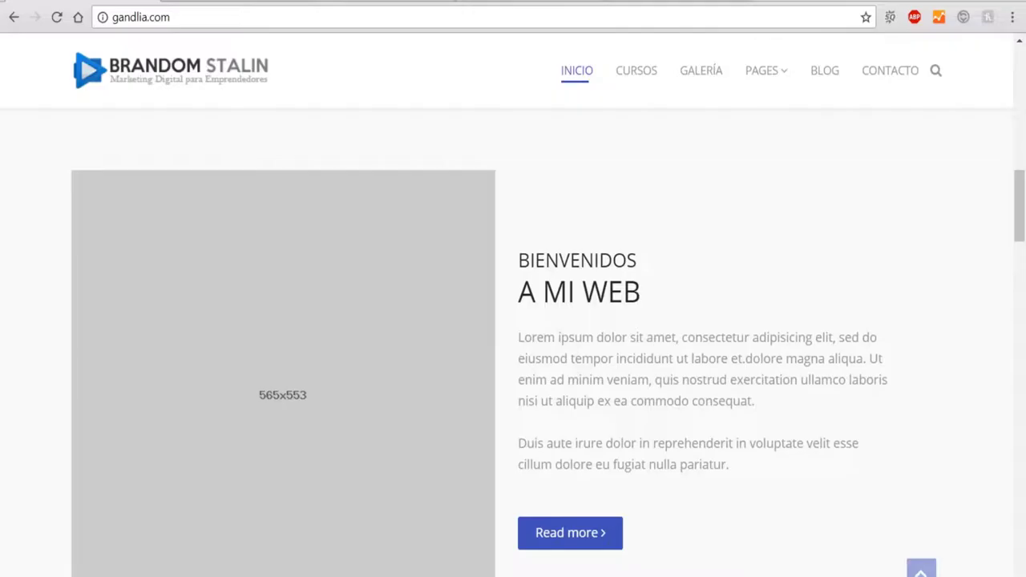
key("F5")
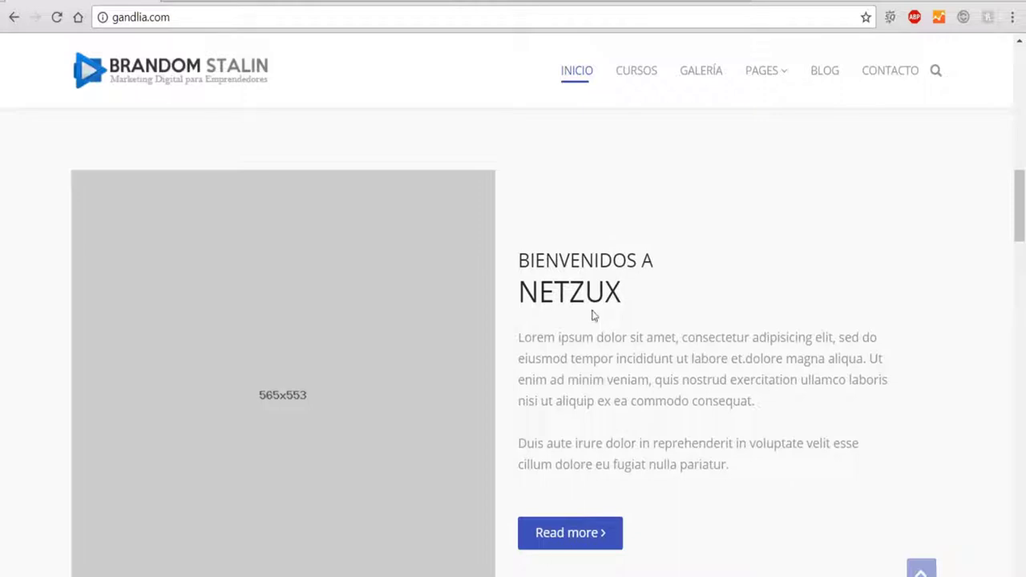
Look over the placeholder paragraphs under the Netzux heading on the live homepage.
scroll(599, 280, "down", 1)
scroll(600, 280, "up", 1)
left_click_drag(525, 338, 622, 461)
left_click(612, 345)
Close the Página Principal editor in the administrator and open the inicio folder in the media manager.
left_click(233, 0)
scroll(436, 206, "up", 4)
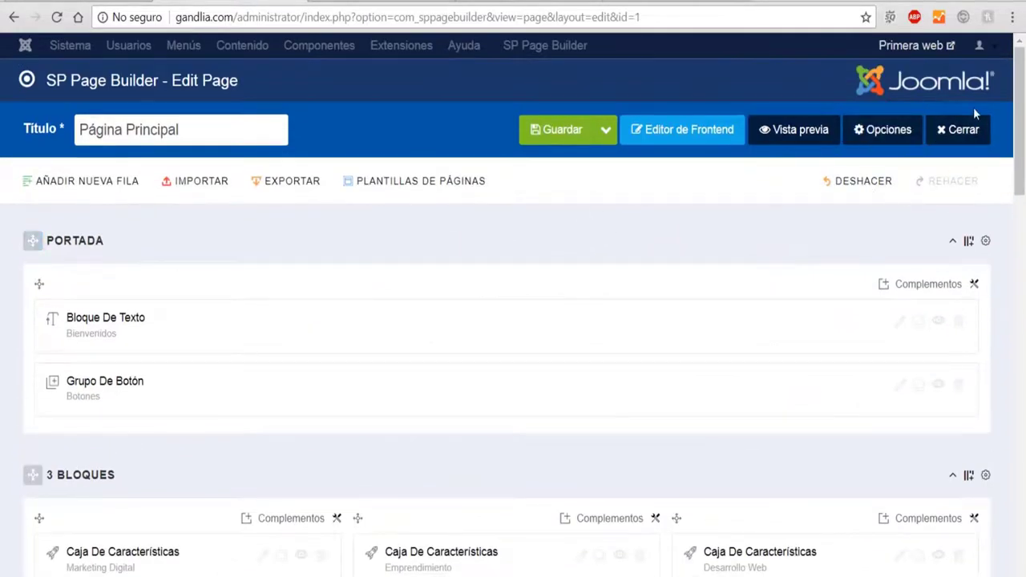
left_click(965, 128)
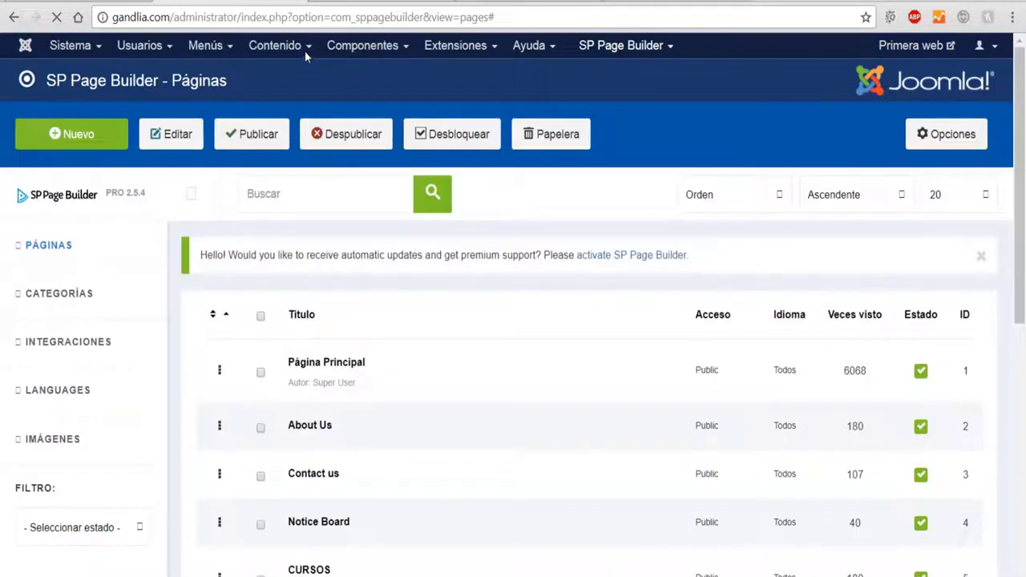
left_click(300, 49)
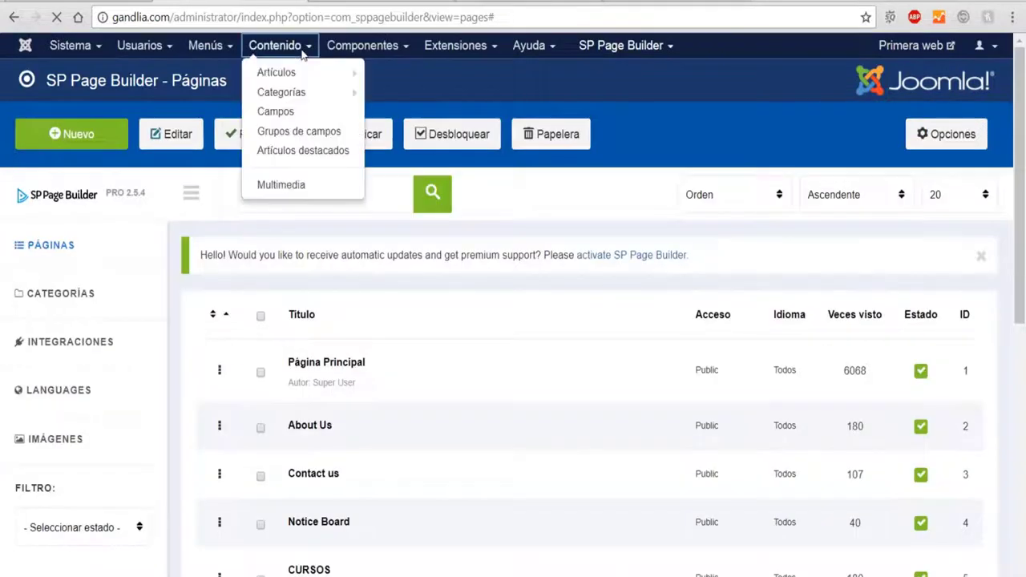
left_click(285, 184)
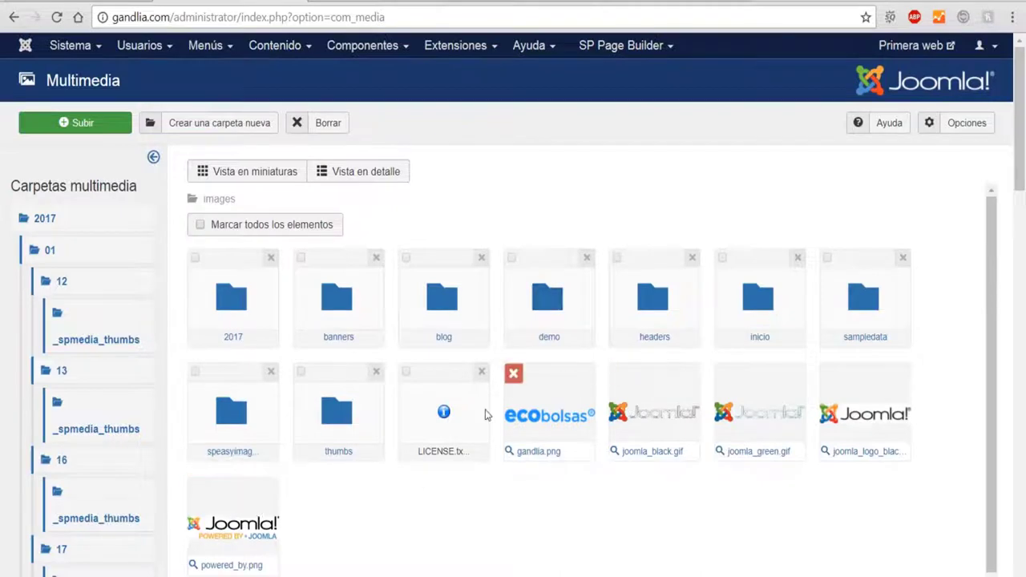
left_click(742, 327)
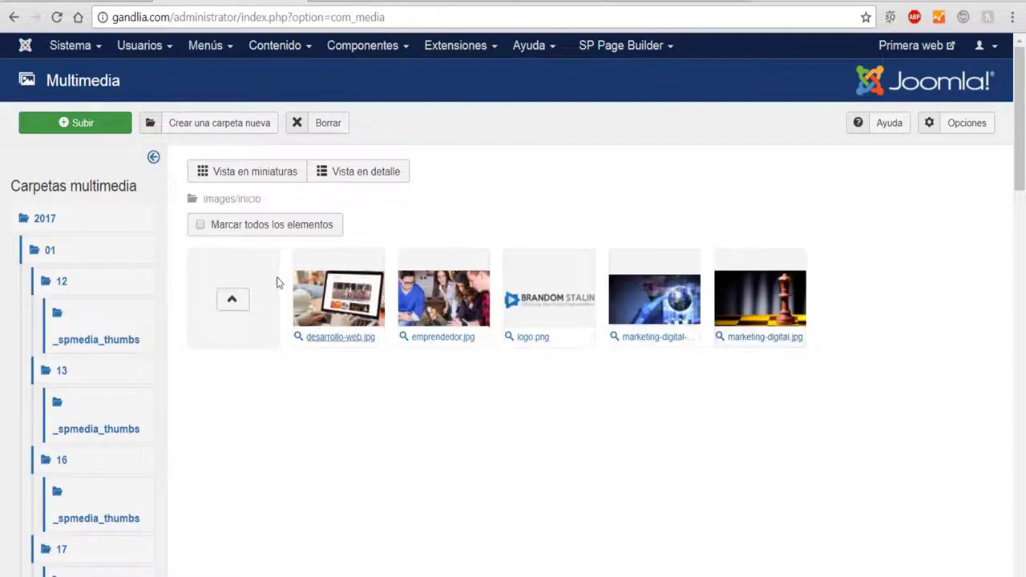
Upload emprendedores.jpg from the IMAGENES-RECURSOS folder into images/inicio.
left_click(103, 131)
left_click(298, 216)
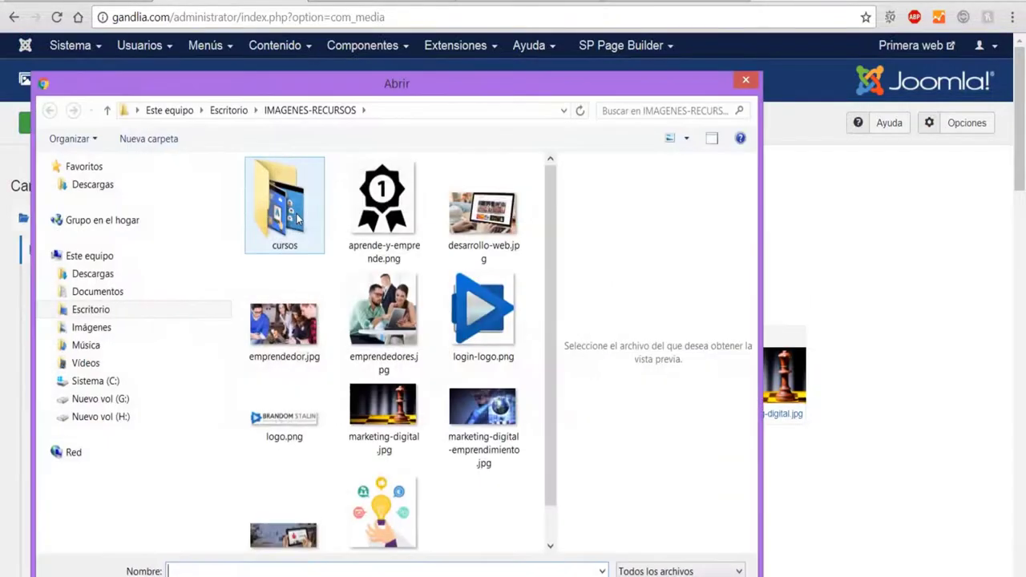
left_click_drag(551, 201, 551, 248)
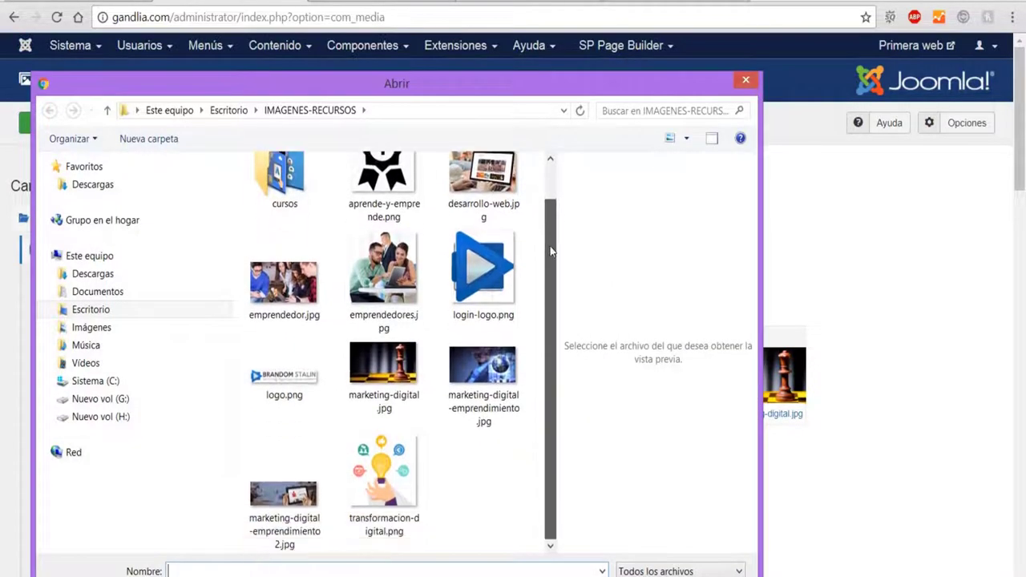
left_click(404, 275)
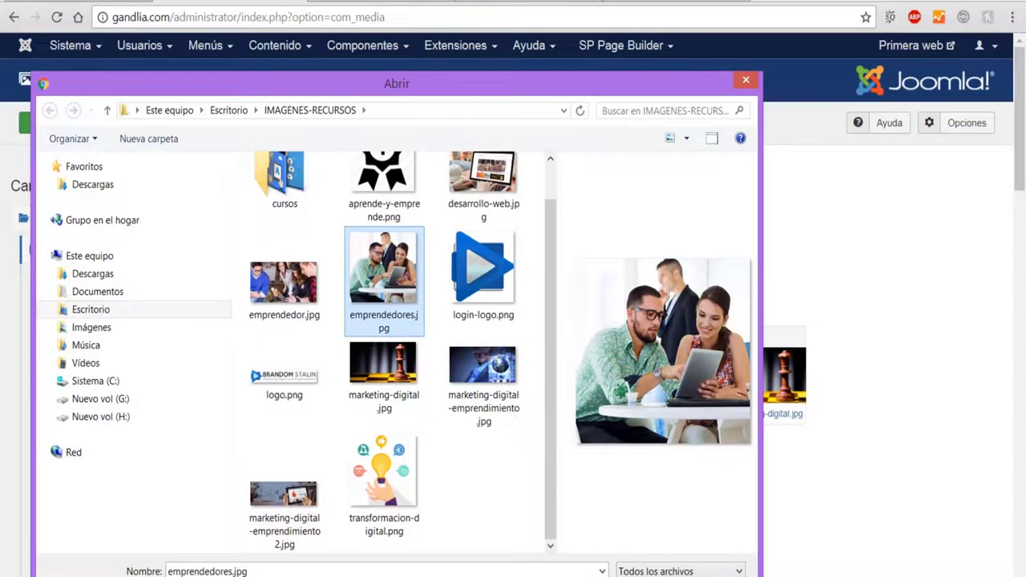
key("Return")
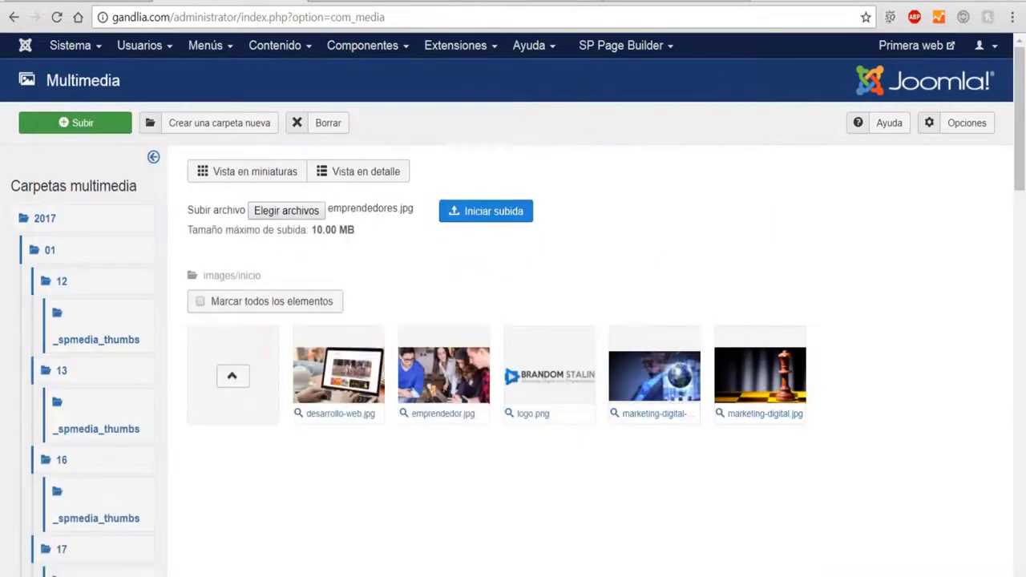
left_click(507, 220)
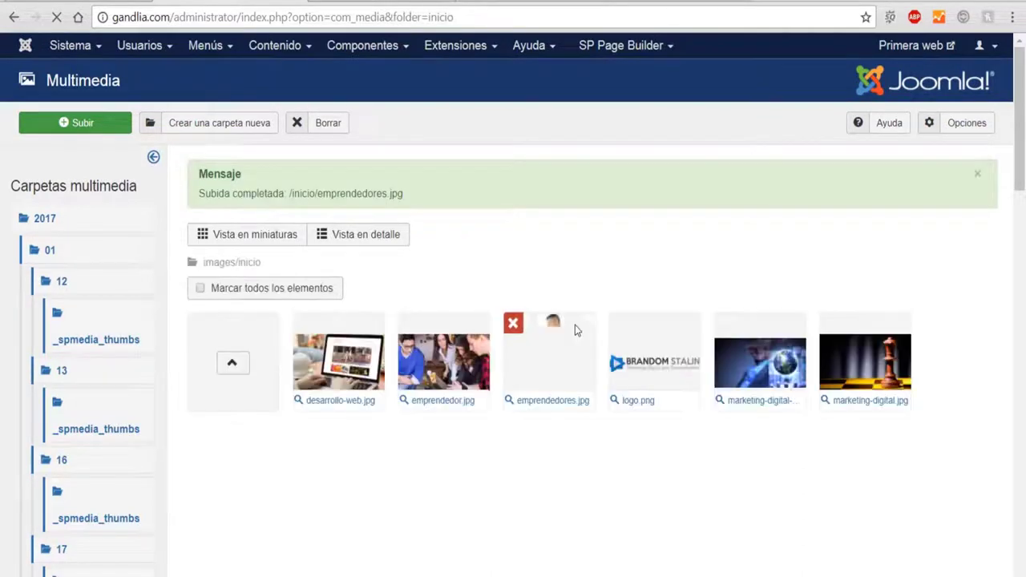
Open Página Principal in SP Page Builder and open the PRESENTACIÓN row's image addon for editing.
left_click(640, 49)
left_click(624, 75)
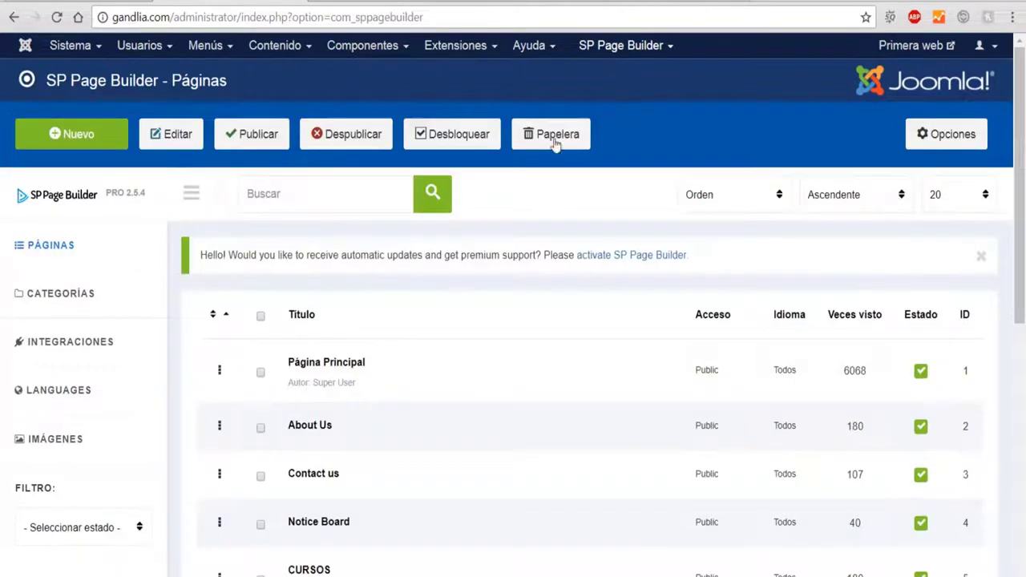
mouse_move(298, 365)
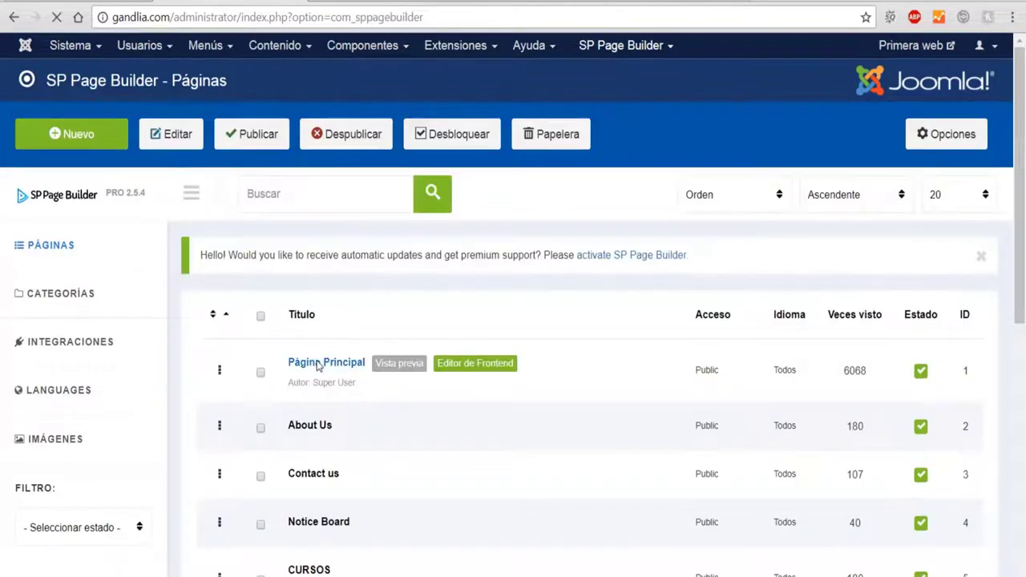
left_click(337, 361)
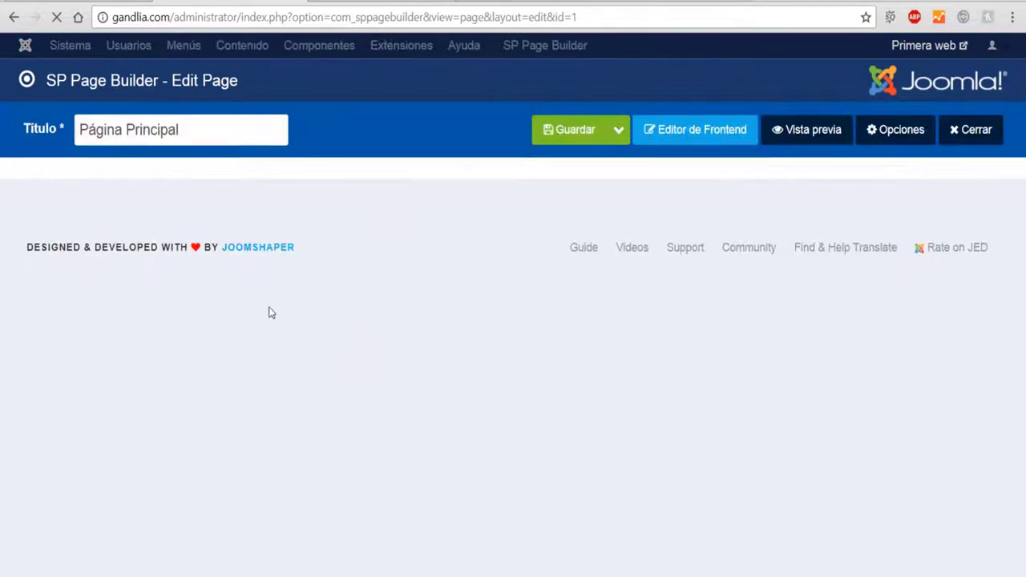
scroll(240, 309, "down", 2)
scroll(251, 296, "down", 3)
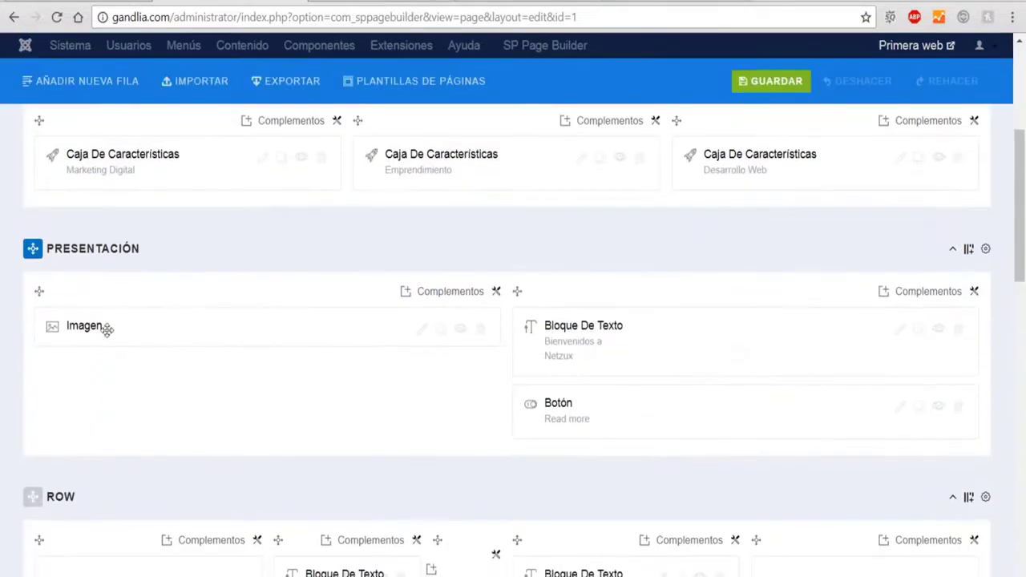
left_click(423, 331)
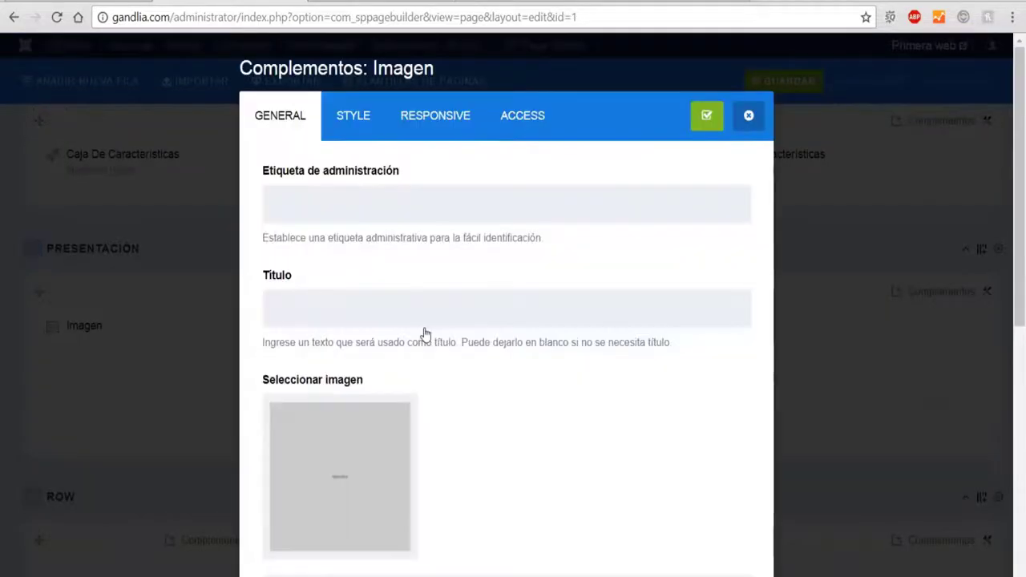
Replace the addon's placeholder picture with emprendedores.jpg from the inicio folder.
scroll(421, 290, "down", 2)
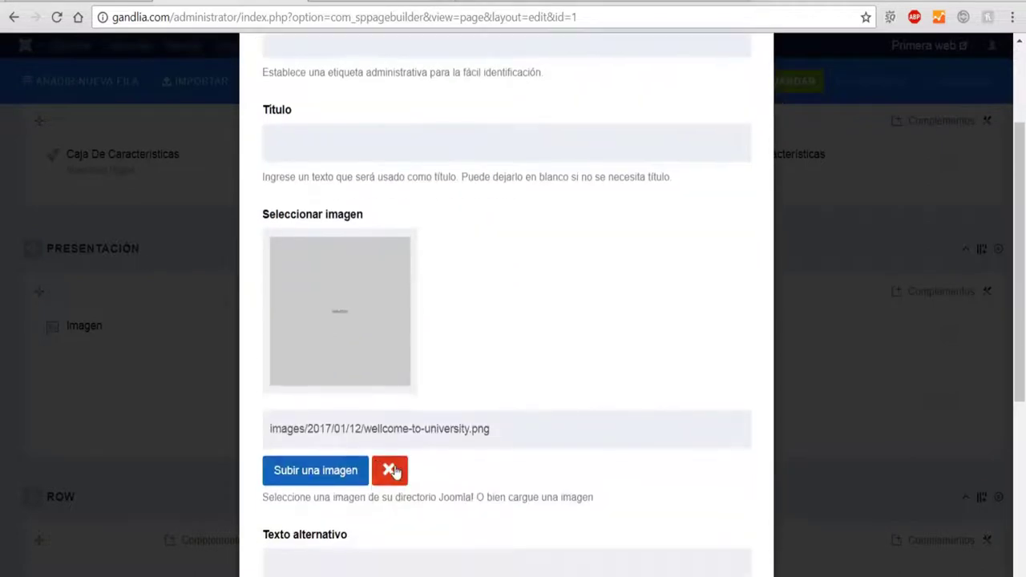
left_click(390, 471)
left_click(326, 387)
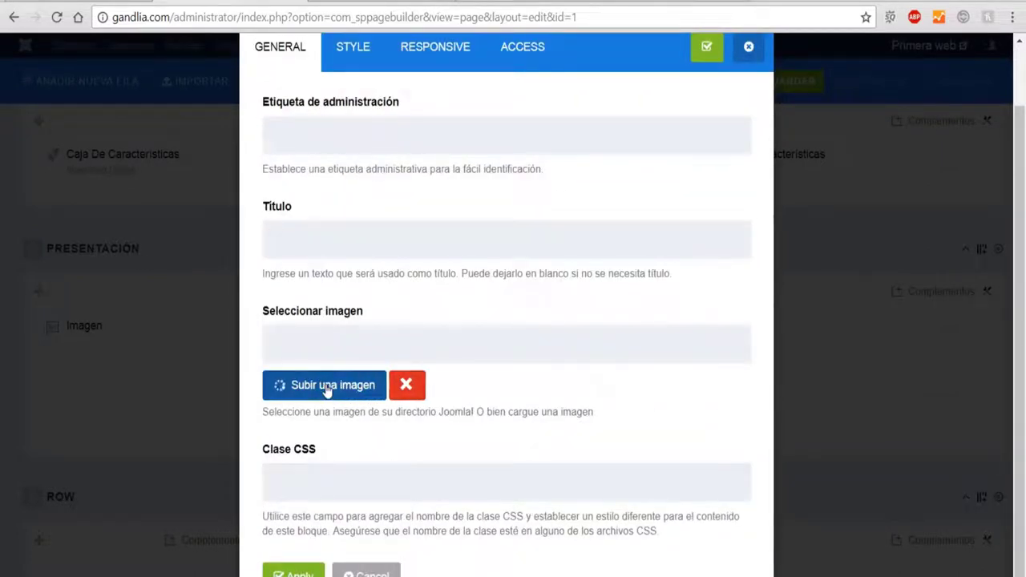
left_click(109, 337)
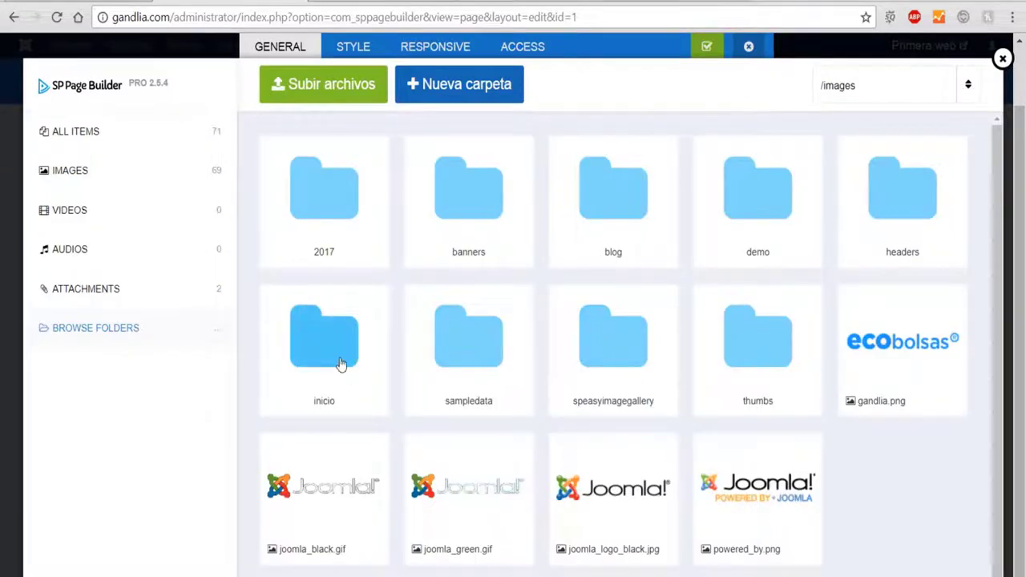
left_click(337, 355)
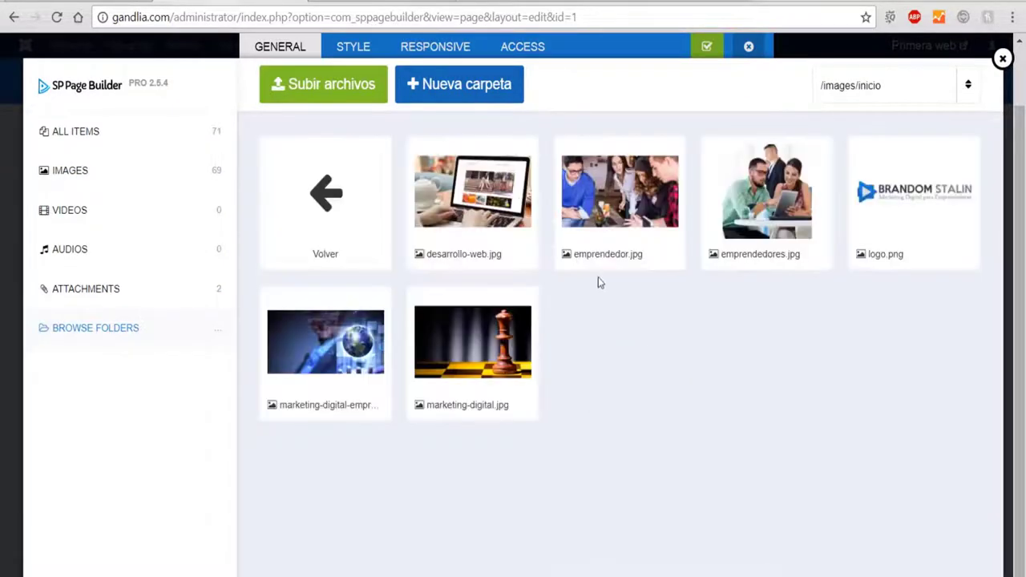
left_click(783, 200)
left_click(321, 85)
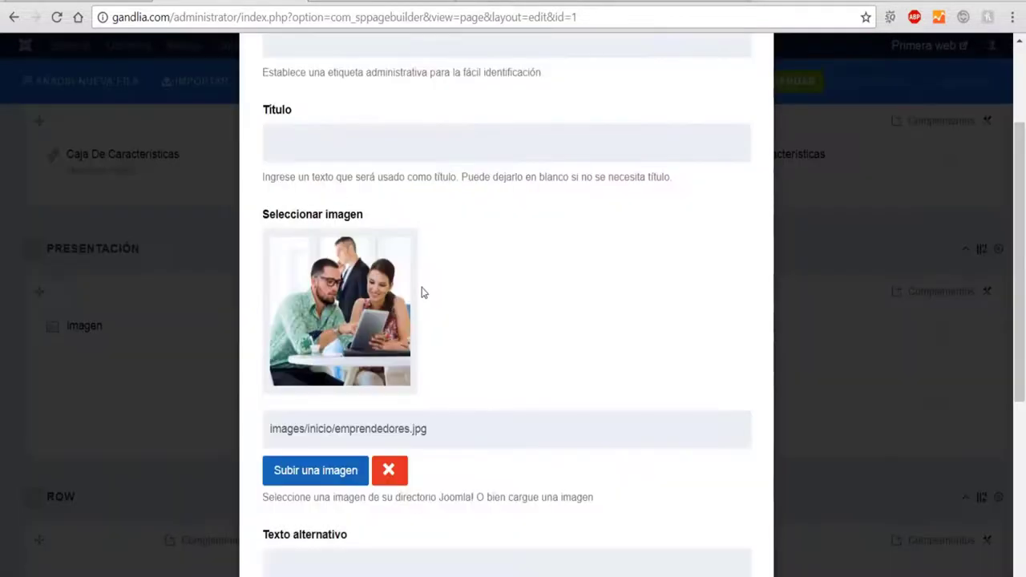
Apply the image addon changes and save the page.
scroll(422, 292, "down", 6)
left_click(294, 572)
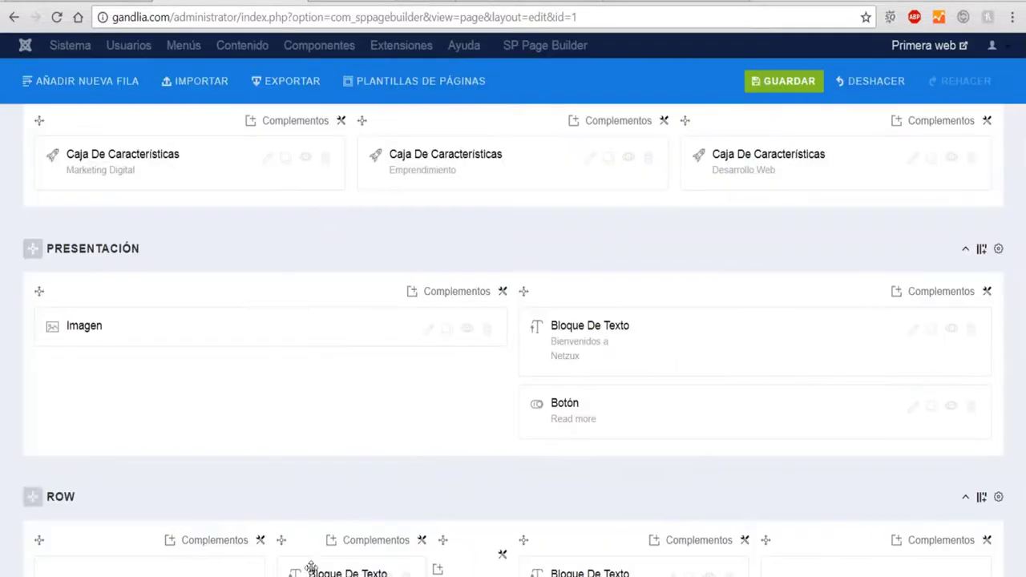
left_click(752, 82)
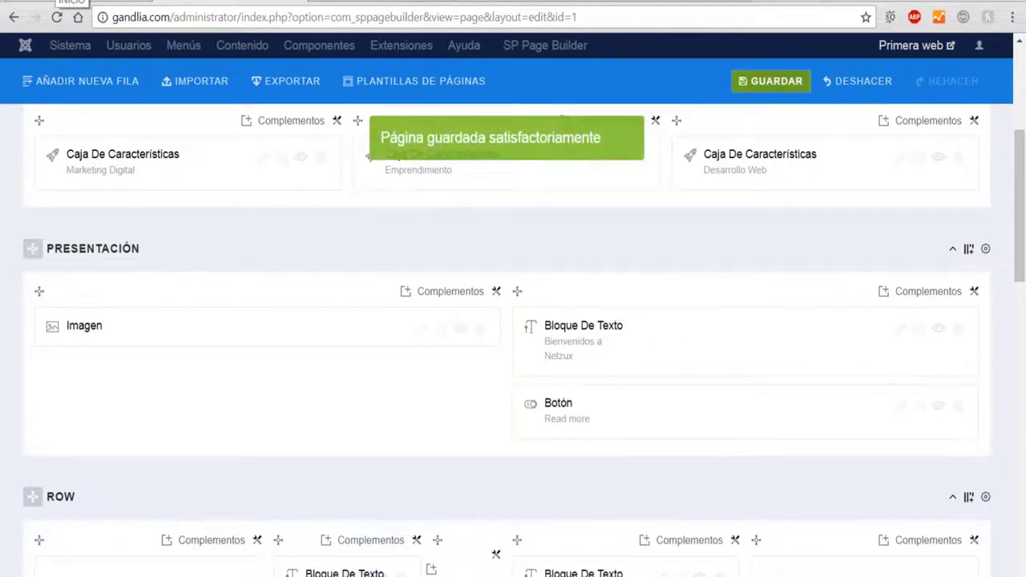
Reload the live homepage and check the presentation section's new image beside the Netzux text.
left_click(70, 1)
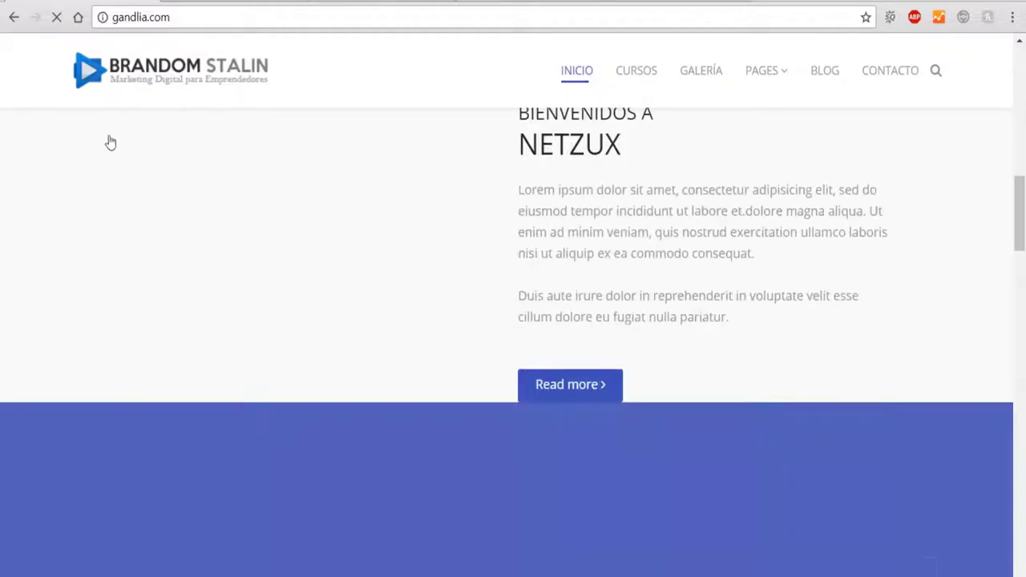
scroll(434, 280, "down", 1)
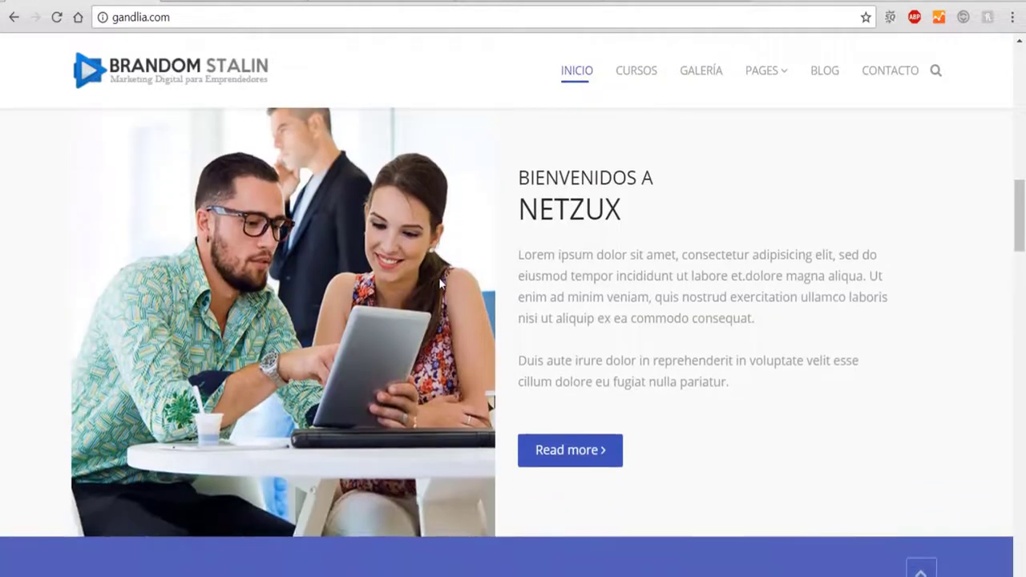
scroll(453, 267, "up", 2)
scroll(453, 268, "up", 1)
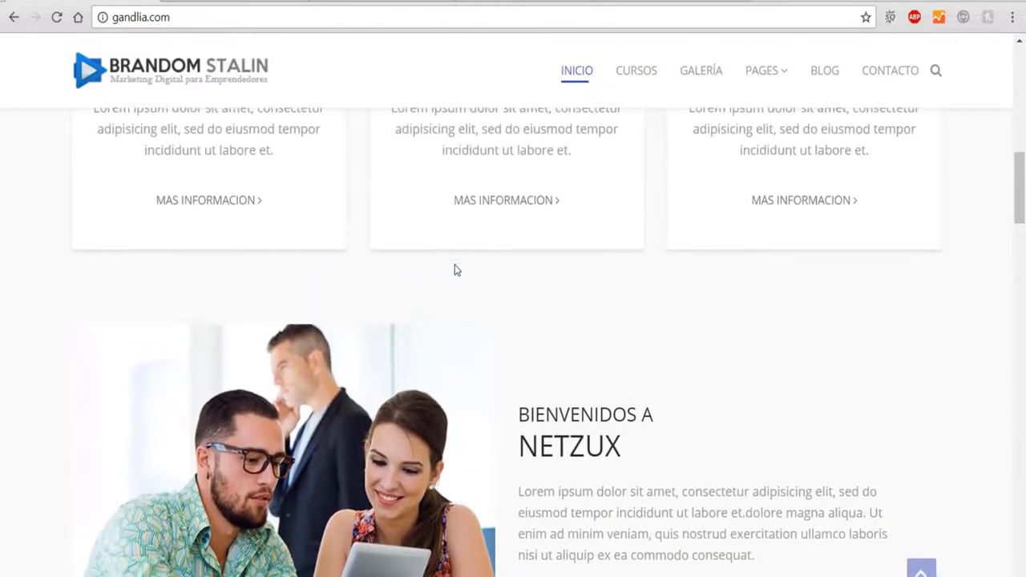
scroll(456, 269, "down", 2)
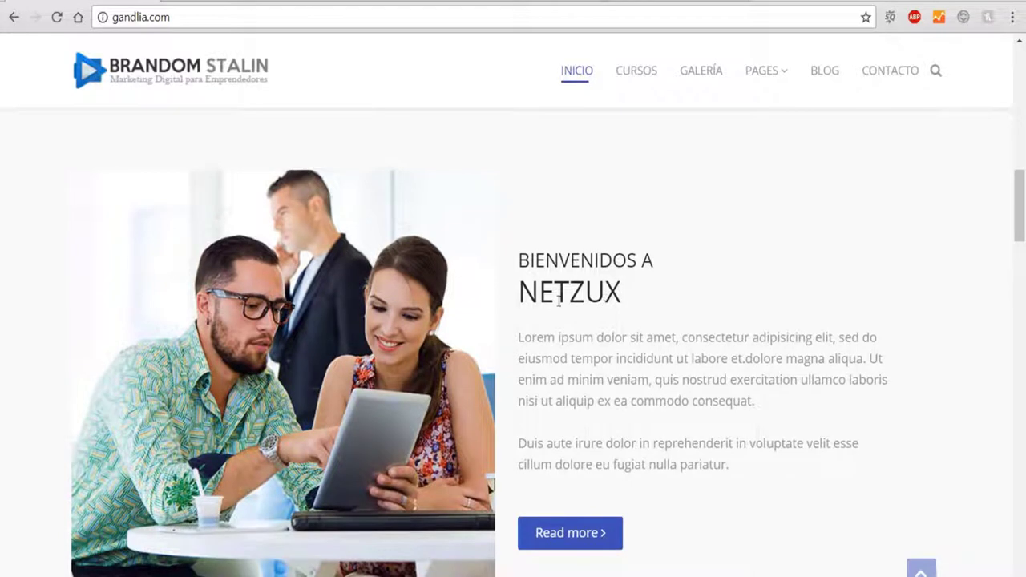
left_click_drag(586, 292, 606, 294)
scroll(566, 452, "down", 1)
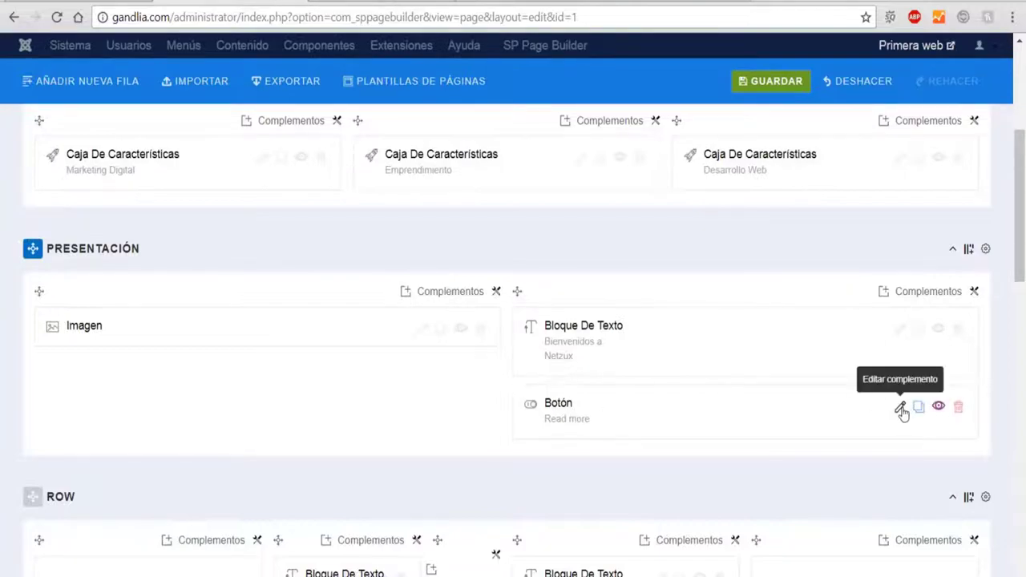
Open the PRESENTACIÓN row's button addon in the page editor and set its button text to "Más información".
left_click(900, 407)
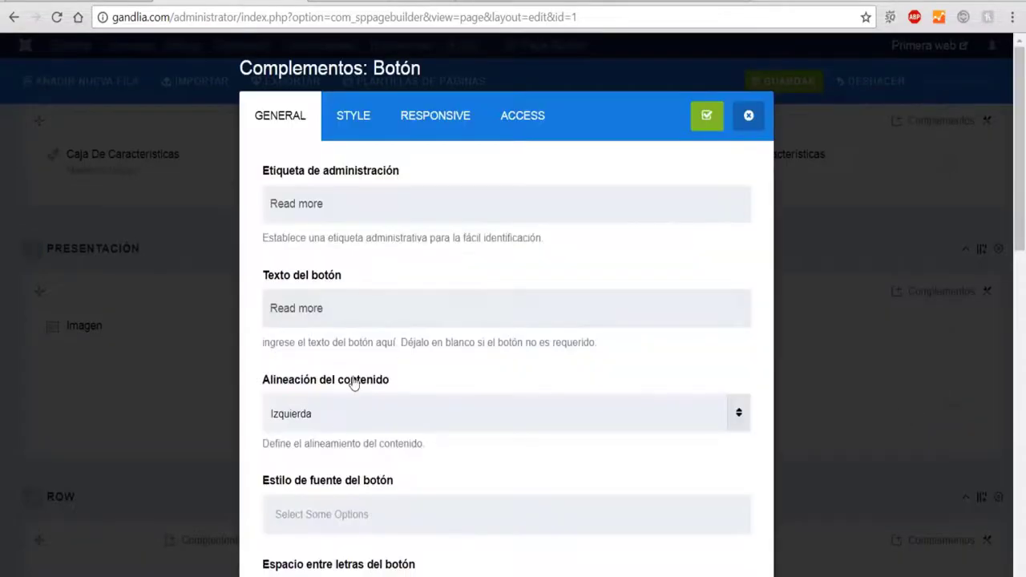
left_click_drag(340, 308, 239, 312)
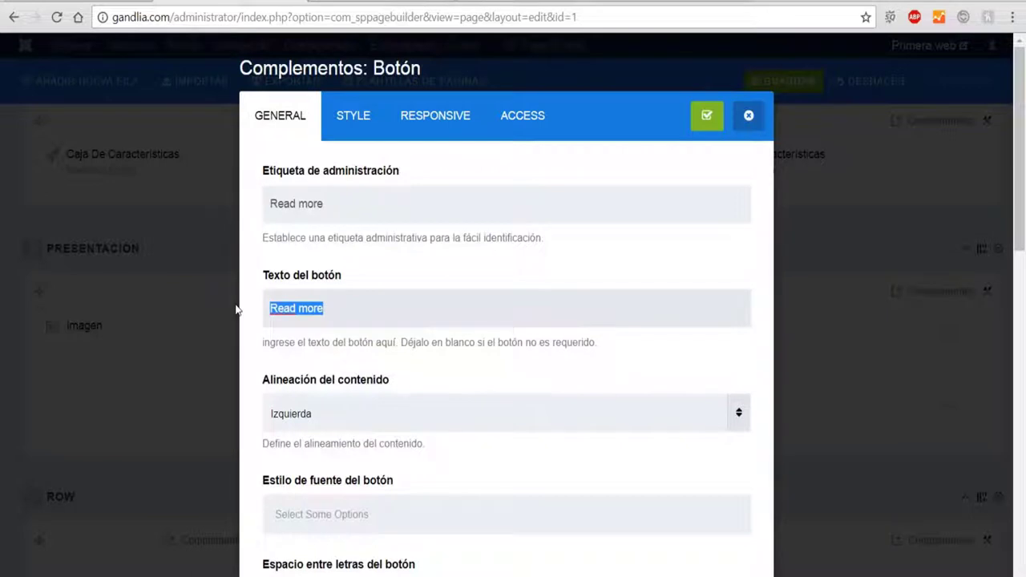
type("Más")
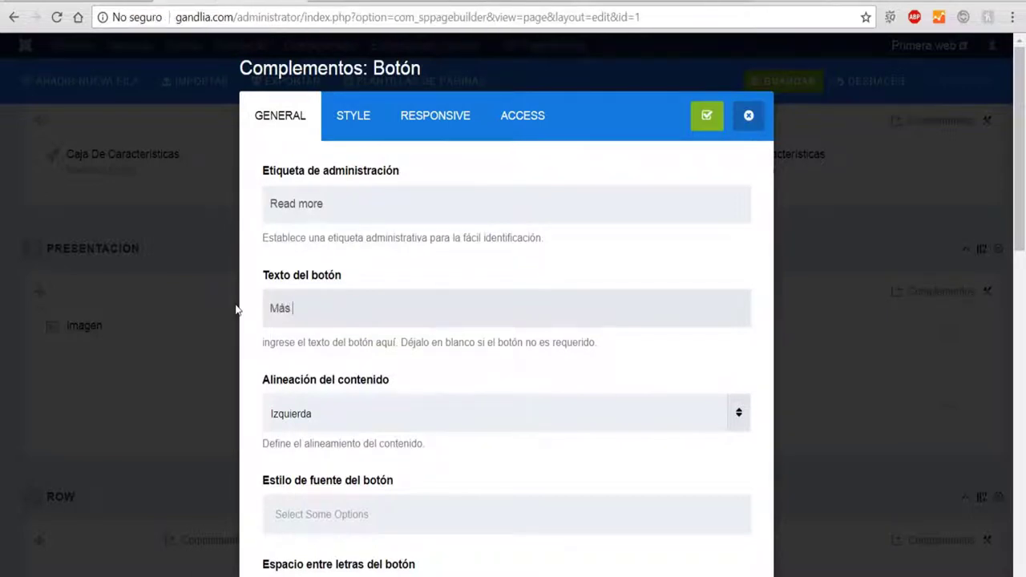
type(" información")
Copy "Más información" from the button text and replace the addon's administration label with it.
left_click_drag(351, 313, 236, 324)
right_click(282, 310)
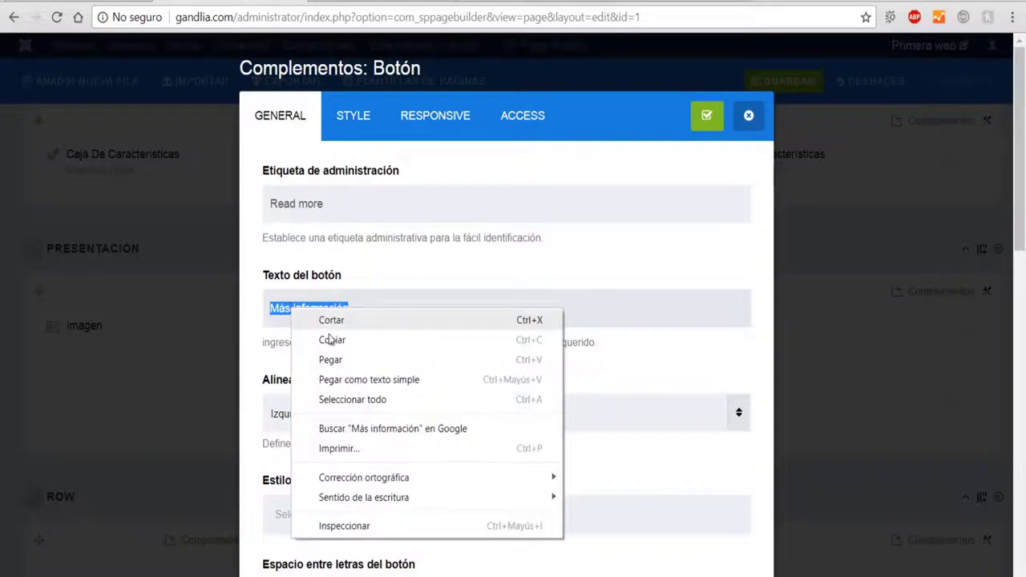
left_click(298, 336)
left_click_drag(325, 205, 257, 205)
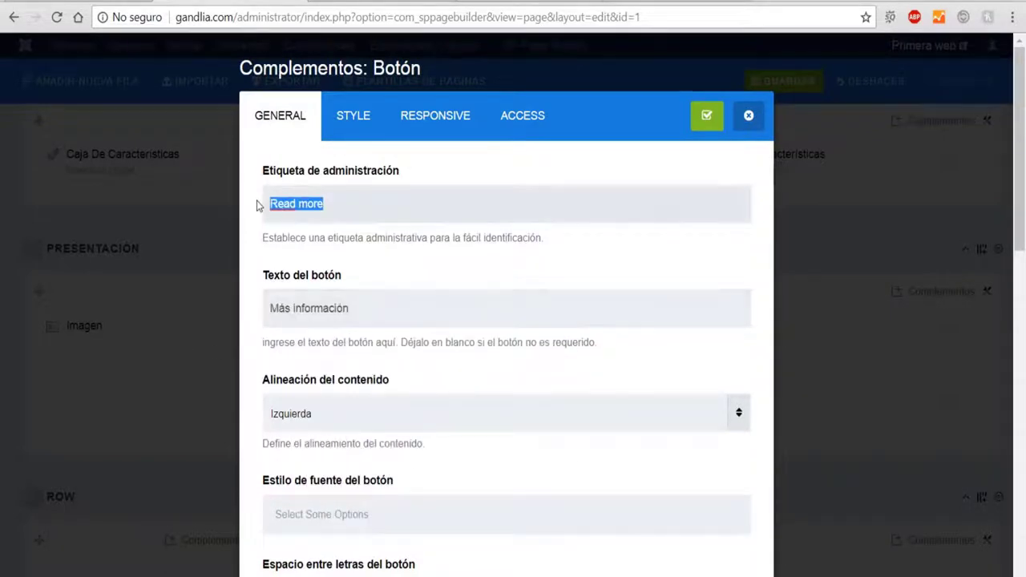
key("BackSpace")
key("ctrl+v")
Examine the button addon's remaining general options, including its link, target window, style, size, shape, icon and CSS class.
scroll(541, 281, "down", 3)
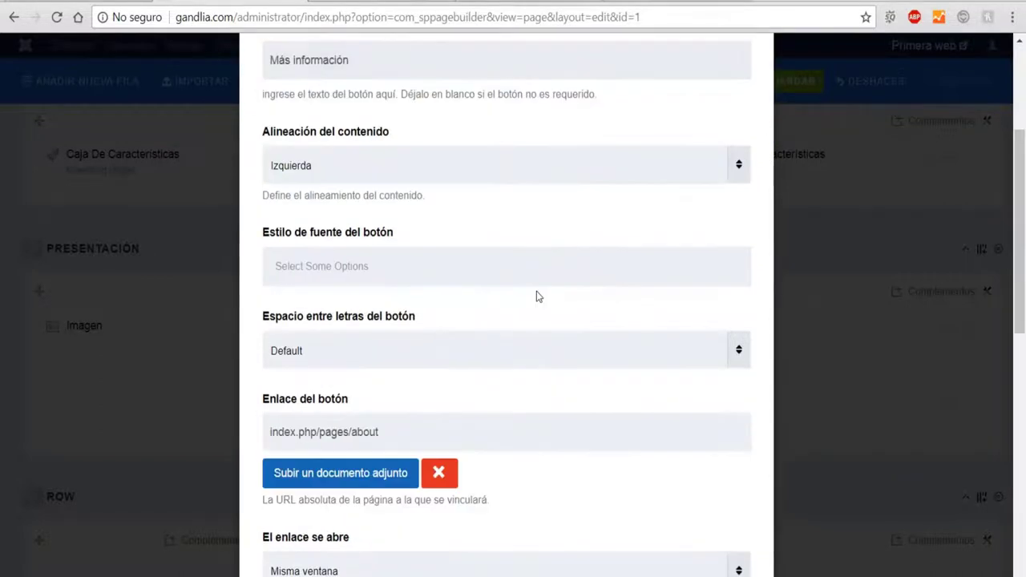
scroll(539, 297, "down", 2)
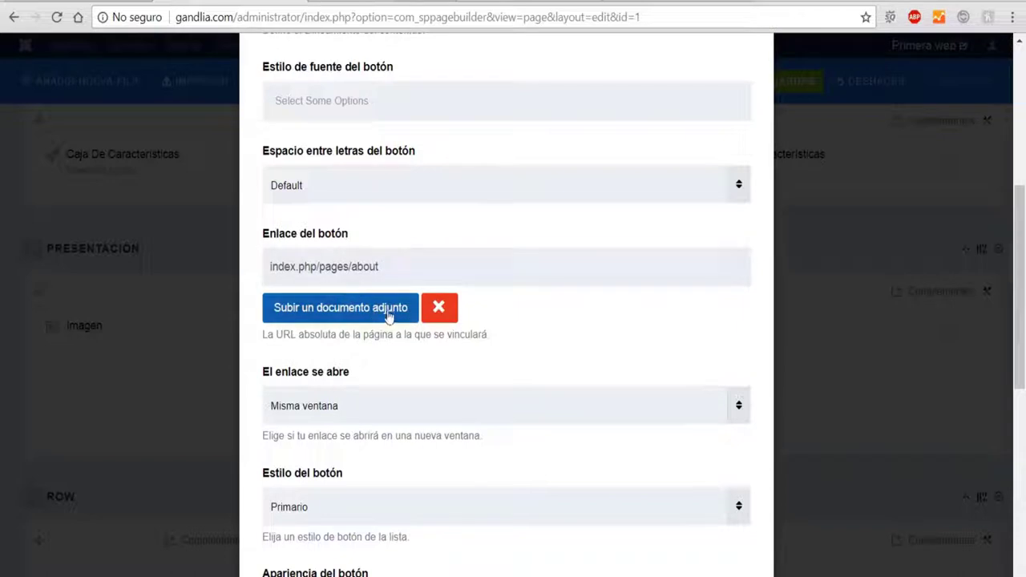
scroll(376, 276, "down", 1)
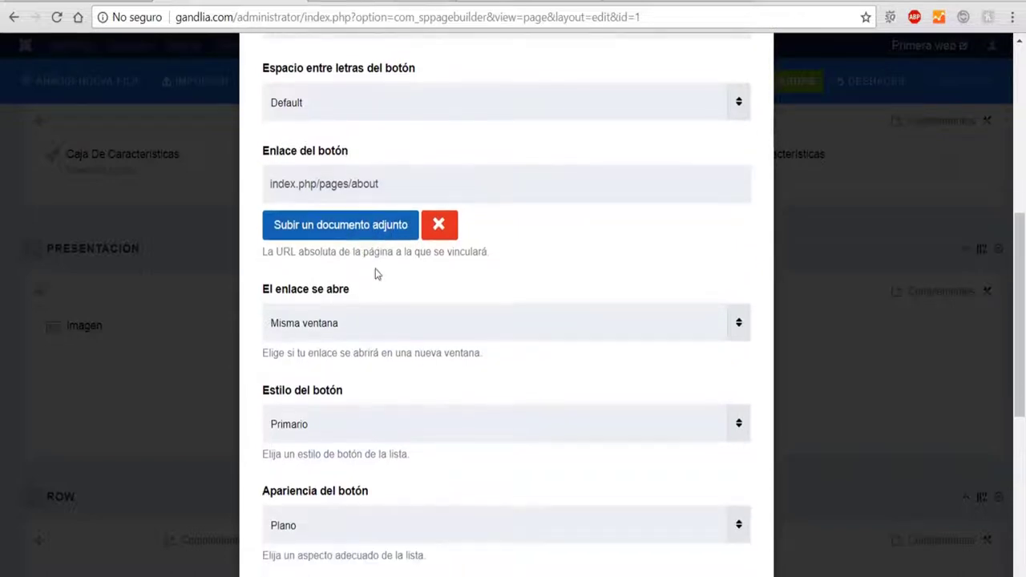
scroll(376, 274, "down", 2)
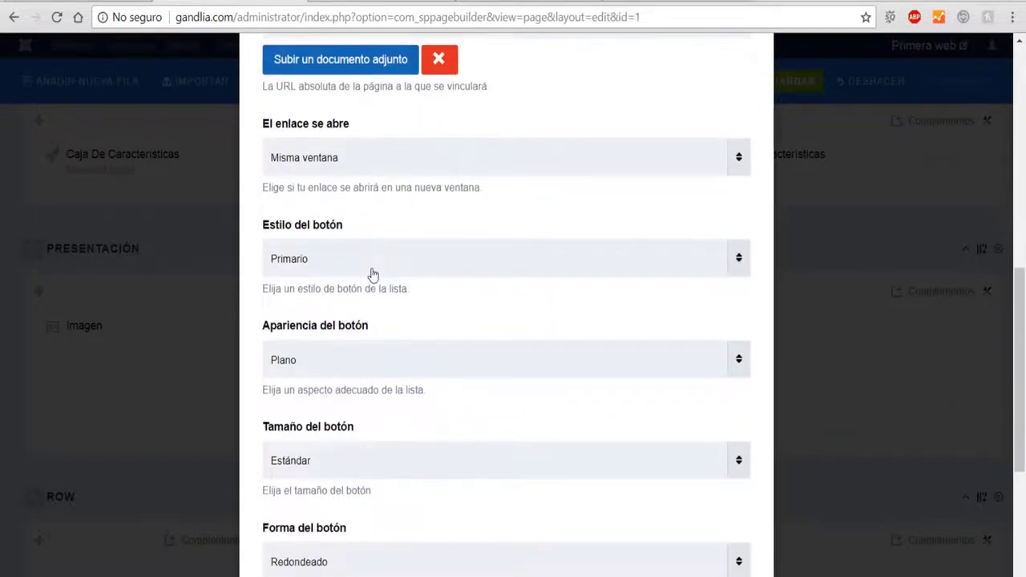
scroll(373, 275, "down", 6)
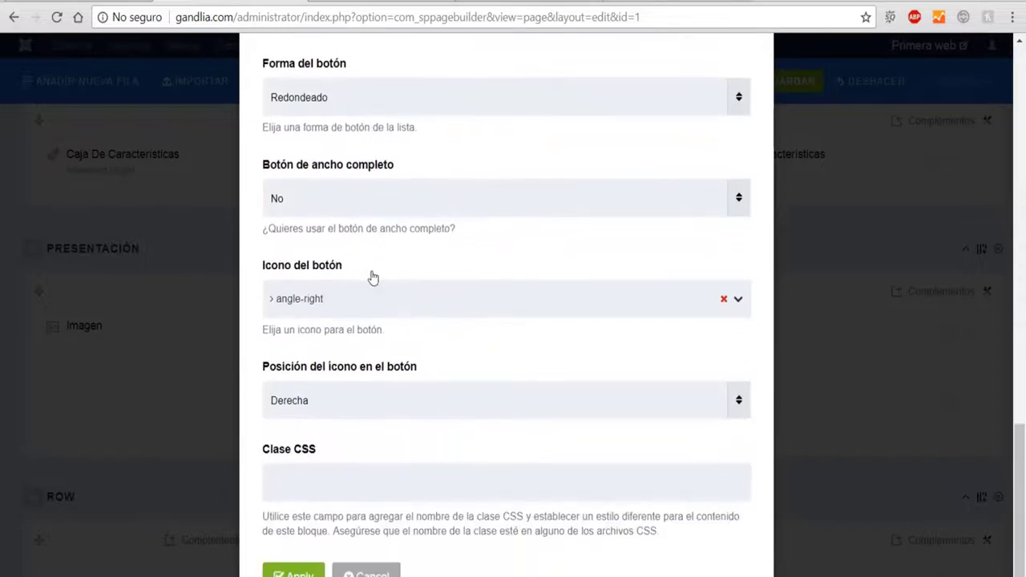
scroll(373, 277, "up", 5)
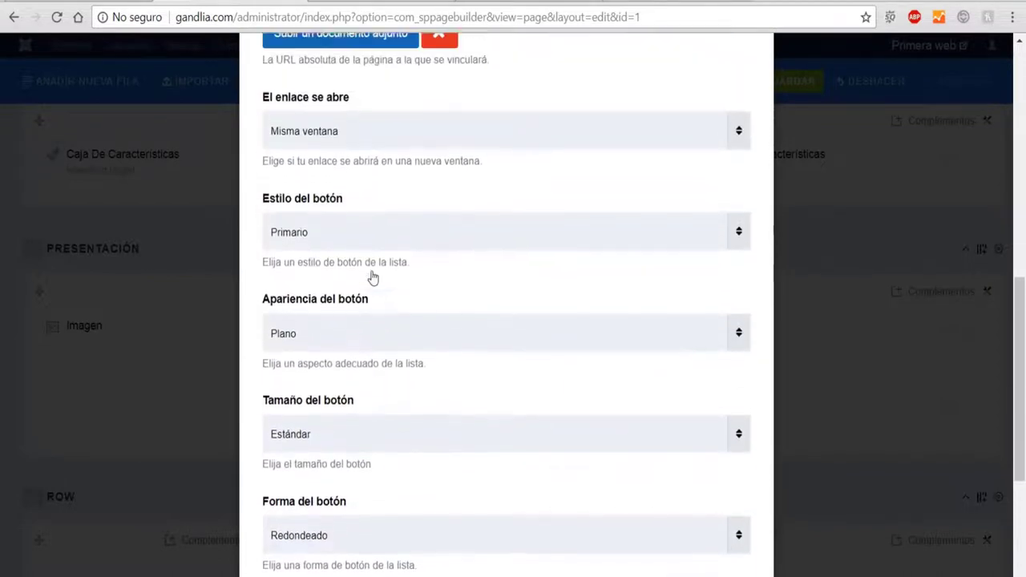
scroll(373, 277, "up", 2)
scroll(357, 293, "up", 1)
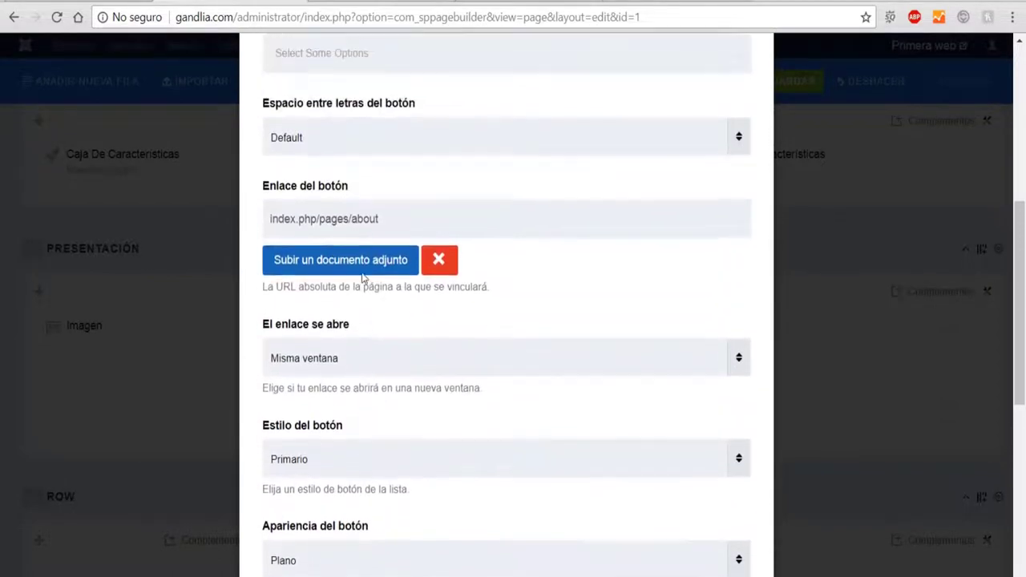
scroll(363, 277, "up", 1)
left_click_drag(396, 298, 266, 298)
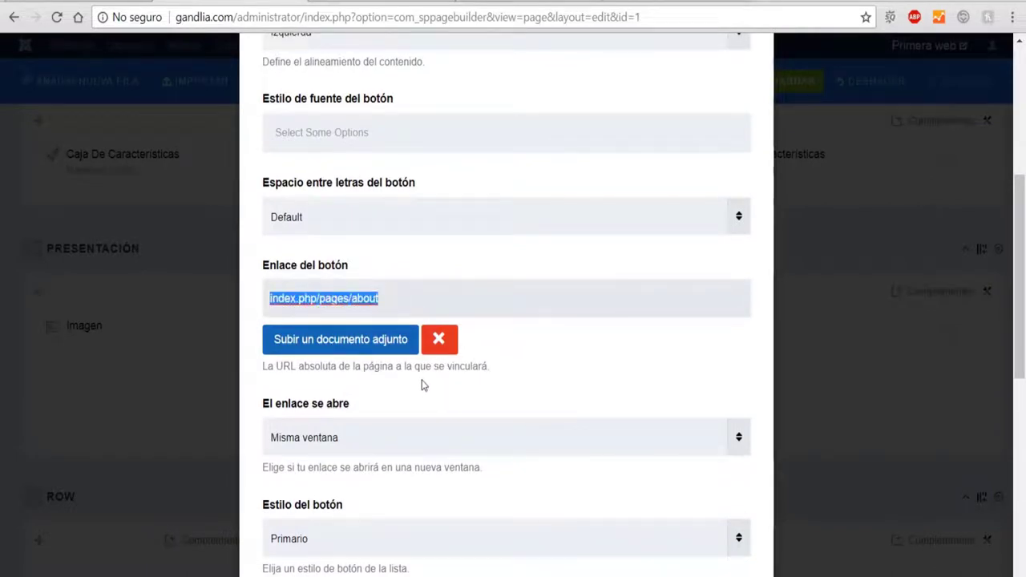
Apply the button addon changes and save the page.
scroll(424, 373, "down", 9)
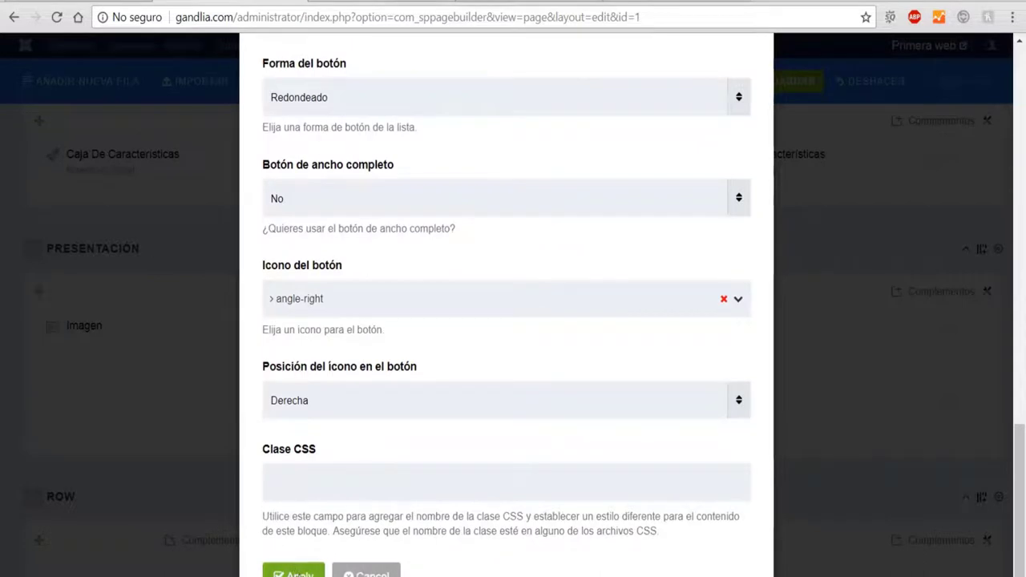
left_click(294, 573)
left_click(766, 86)
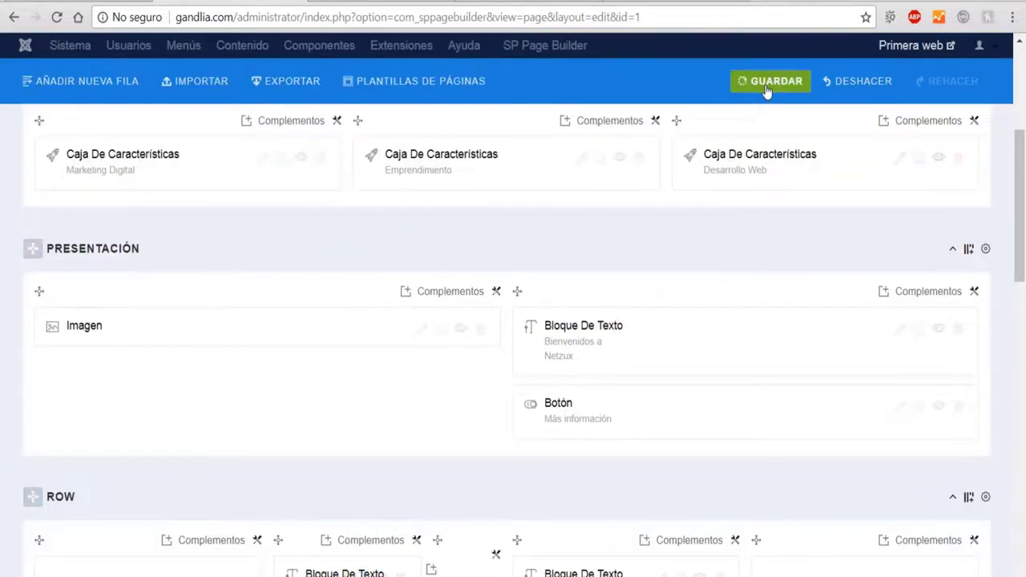
Check the live homepage's presentation section with its "Más información" button, and review the page from the banner down to it.
left_click(80, 2)
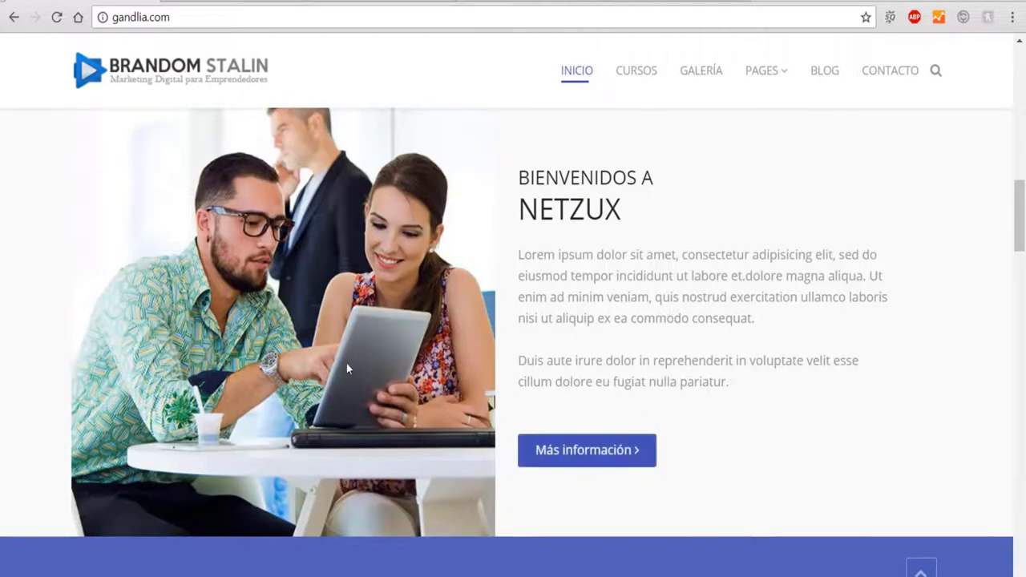
scroll(346, 363, "up", 10)
scroll(383, 373, "up", 6)
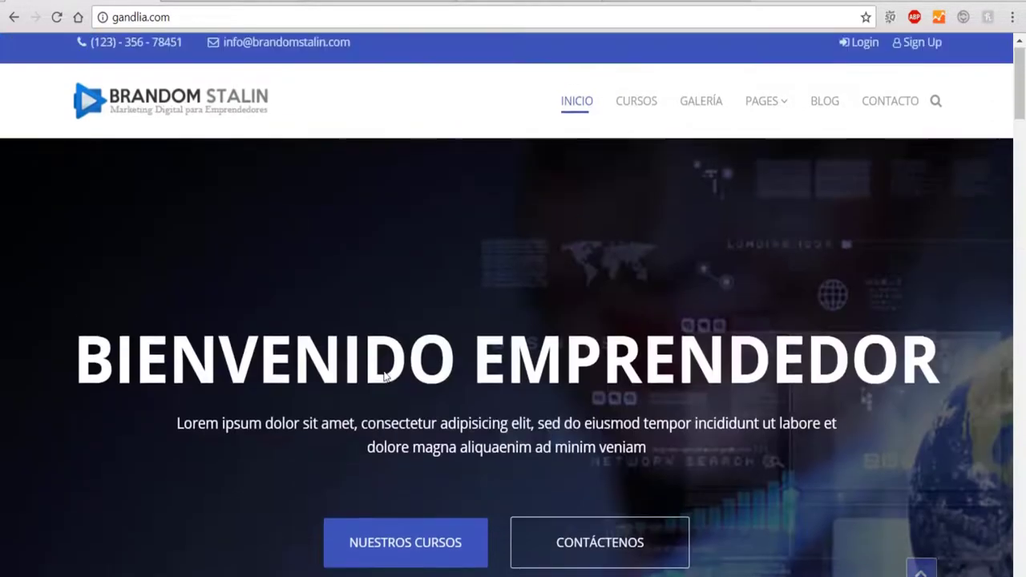
scroll(386, 381, "down", 4)
scroll(393, 376, "down", 4)
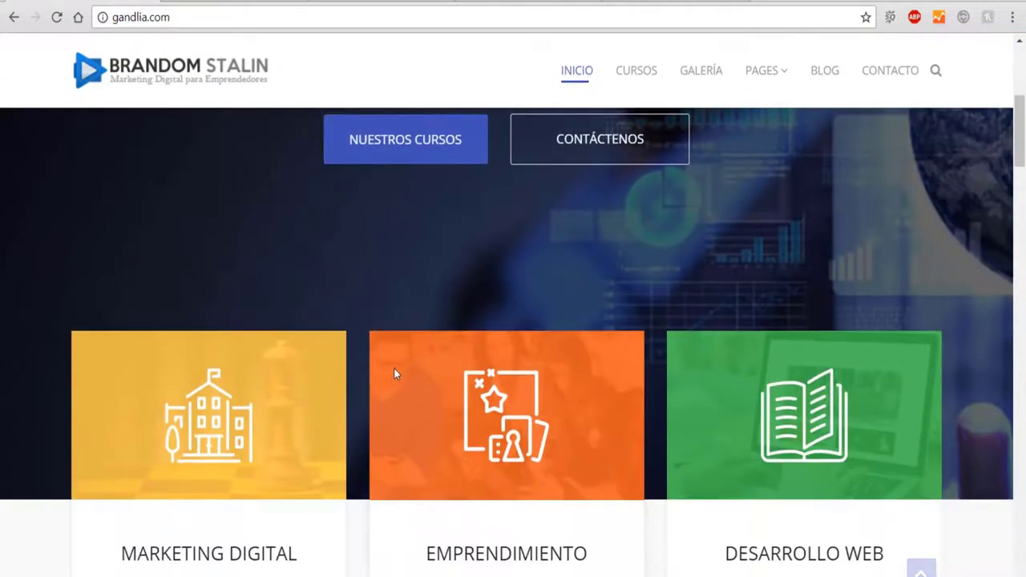
scroll(461, 381, "down", 2)
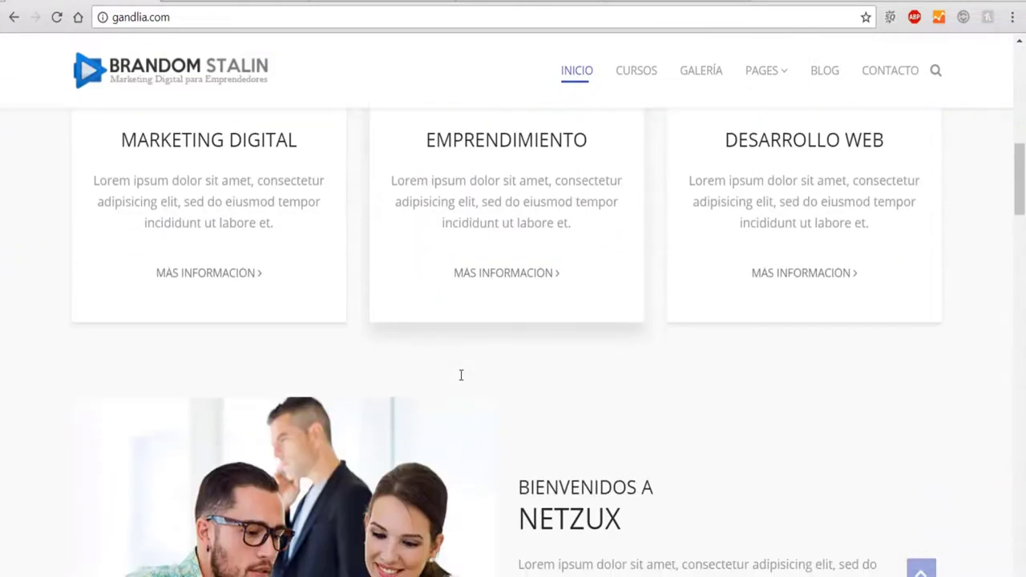
scroll(461, 377, "down", 4)
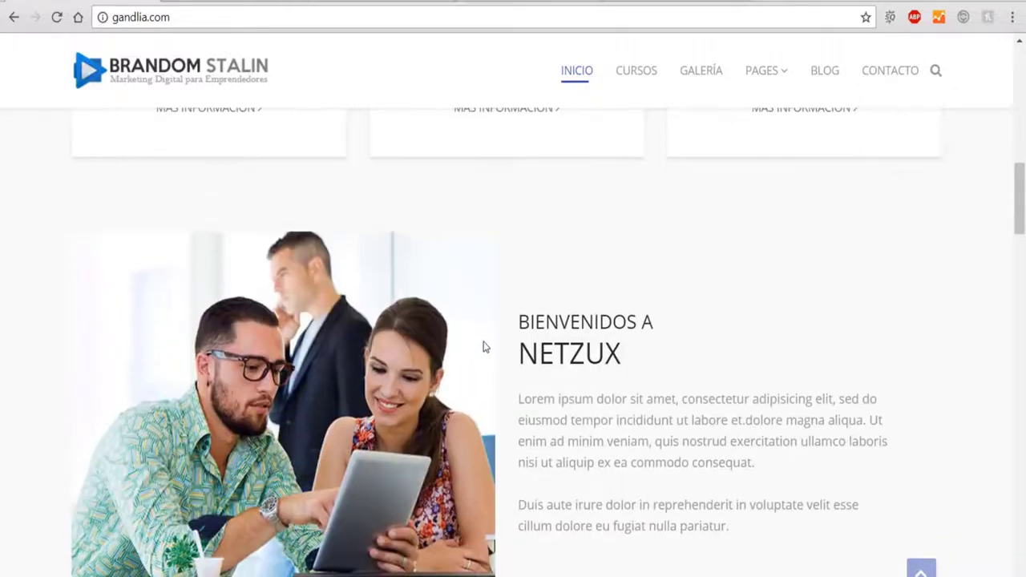
scroll(377, 294, "down", 2)
scroll(385, 290, "up", 2)
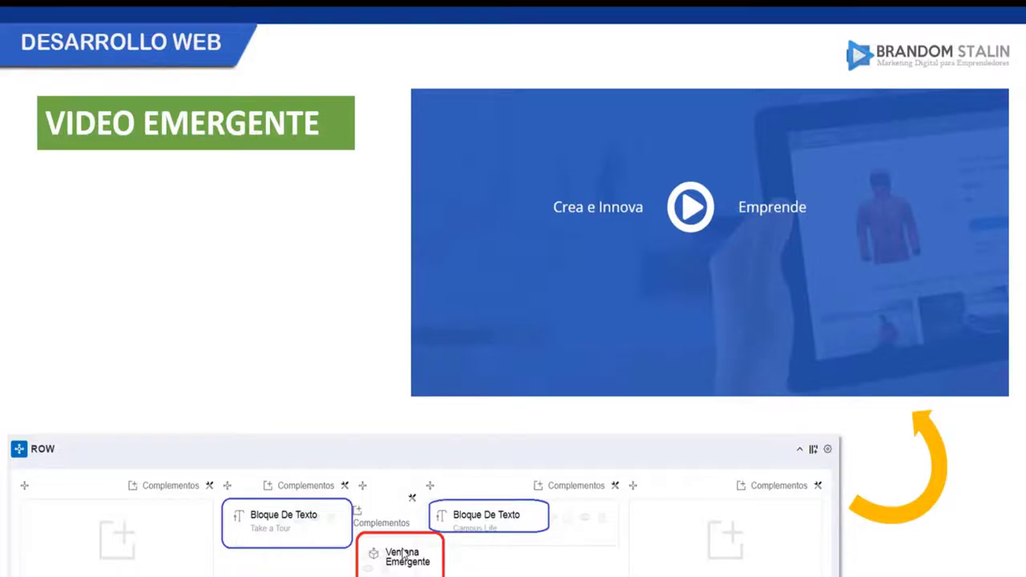
Close the Página Principal editor to return to the SP Page Builder page list.
key("Escape")
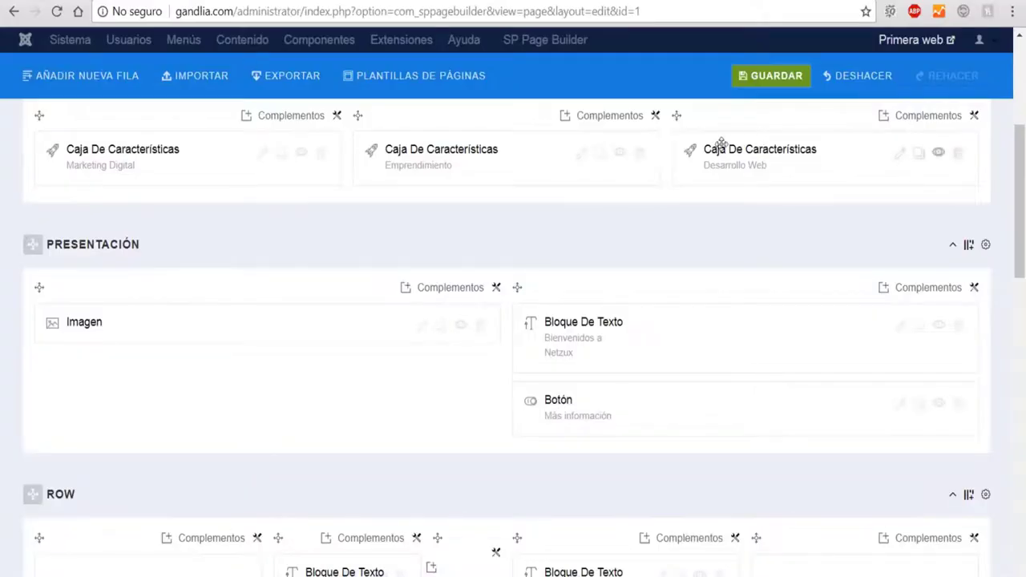
scroll(839, 204, "up", 5)
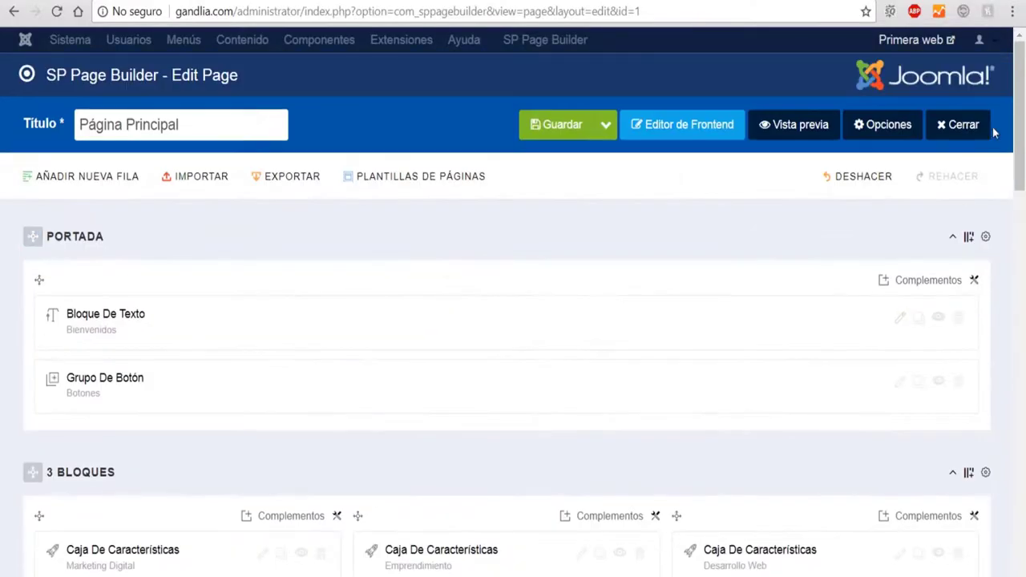
left_click(962, 127)
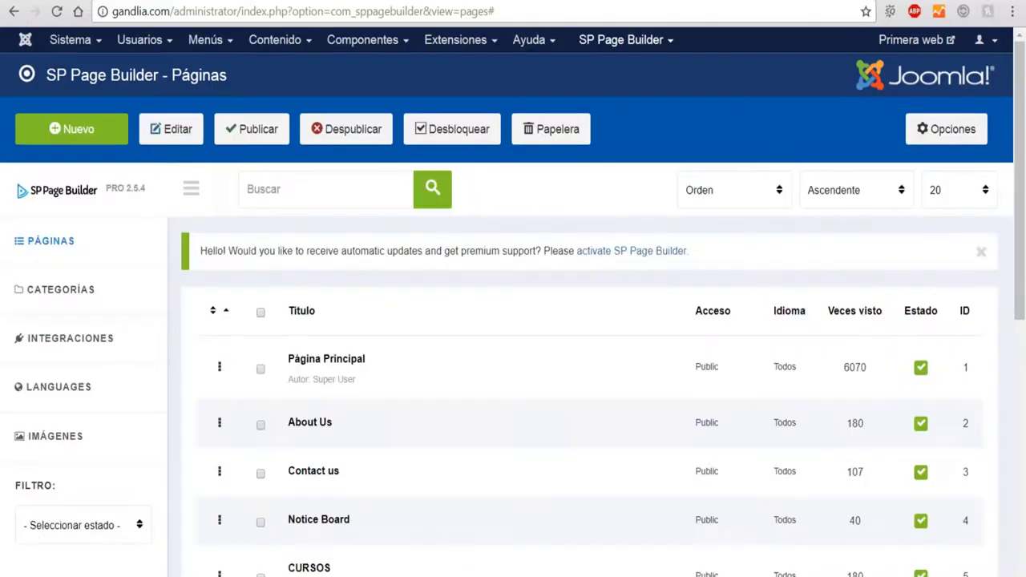
Check the pixel dimensions of marketing-digital-emprendimiento2.jpg in the IMAGENES-RECURSOS folder through its file properties.
left_click(275, 40)
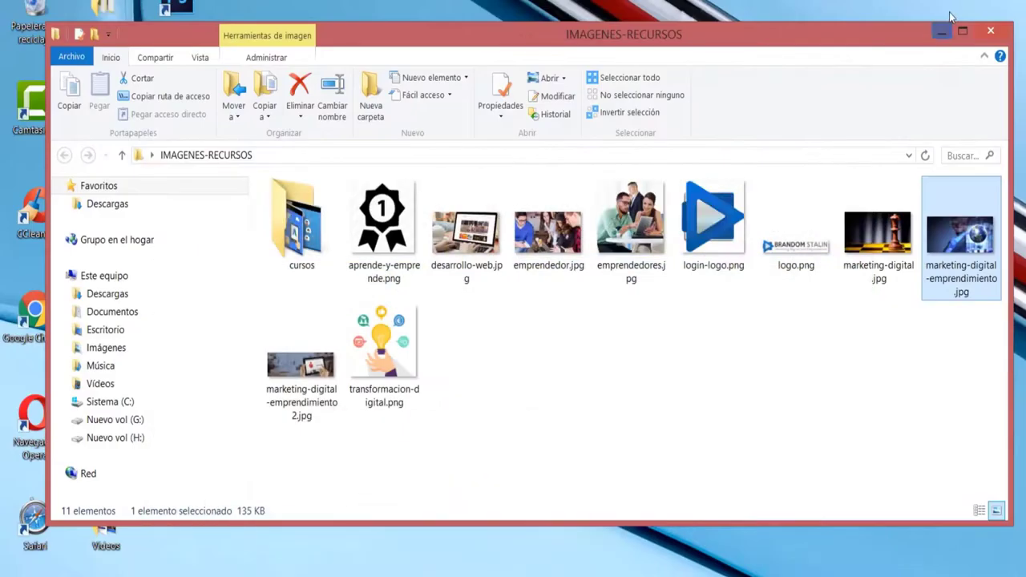
left_click(624, 334)
left_click(311, 371)
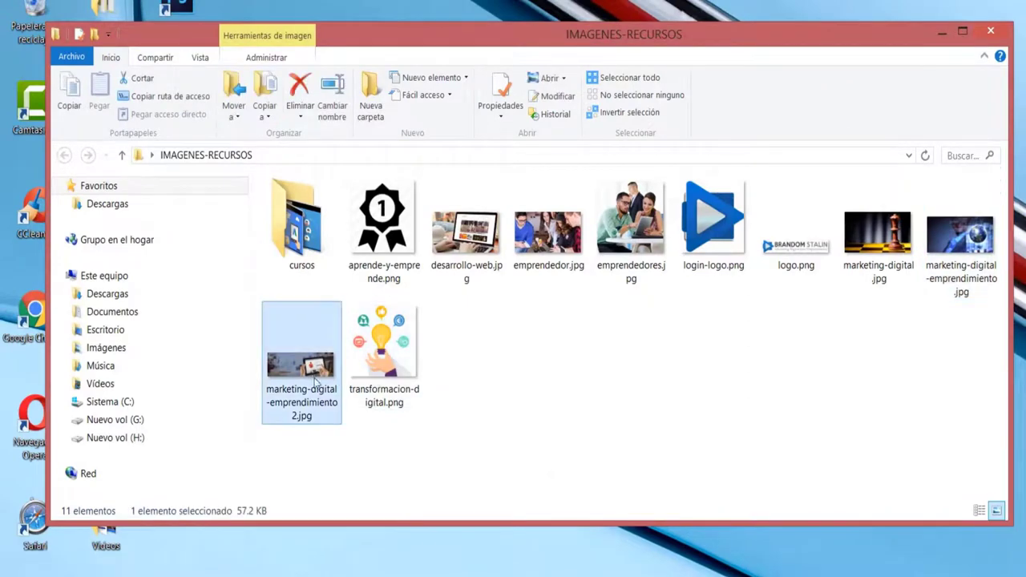
right_click(312, 371)
key("r")
left_click_drag(379, 190, 362, 180)
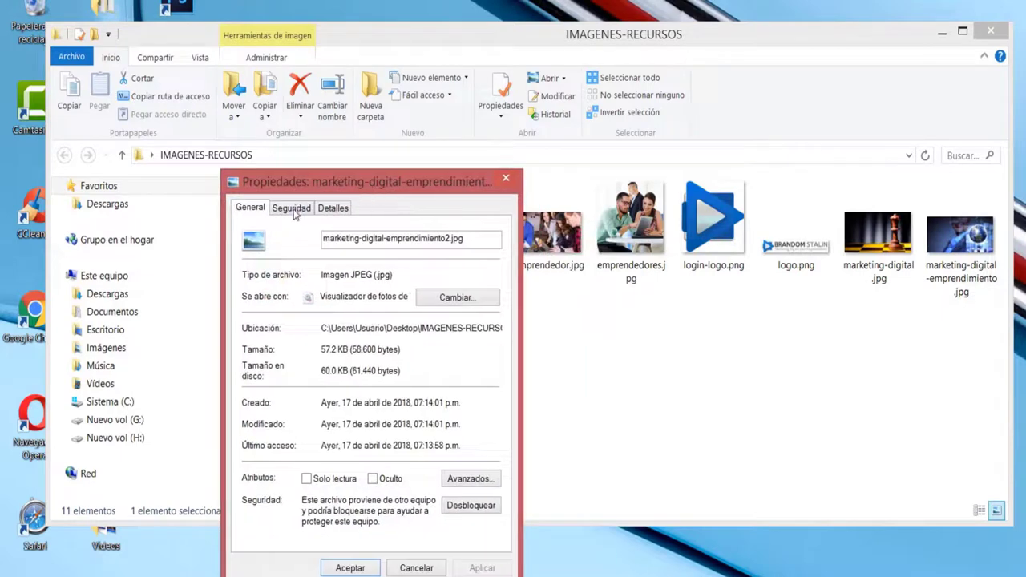
left_click(333, 206)
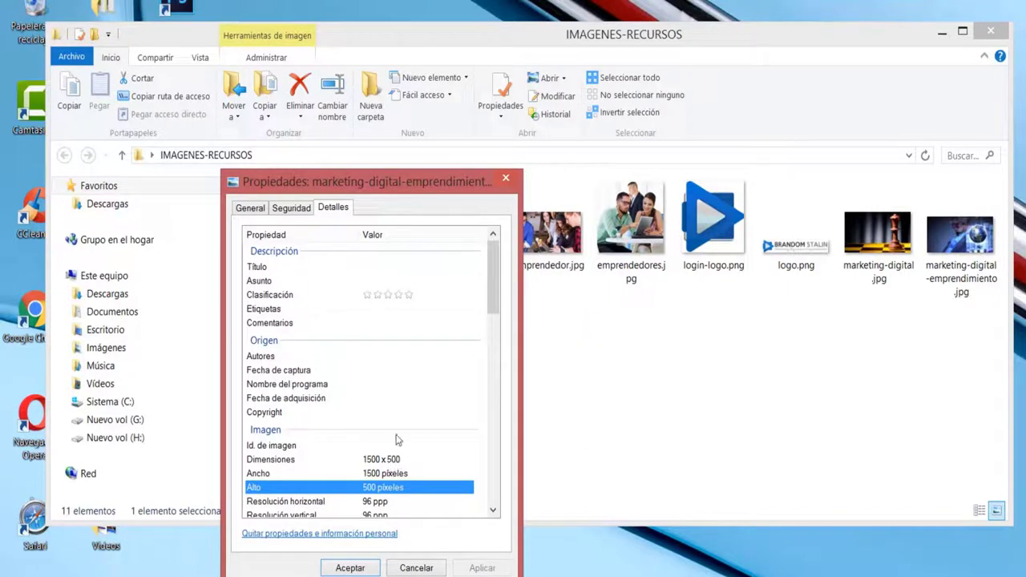
left_click(415, 568)
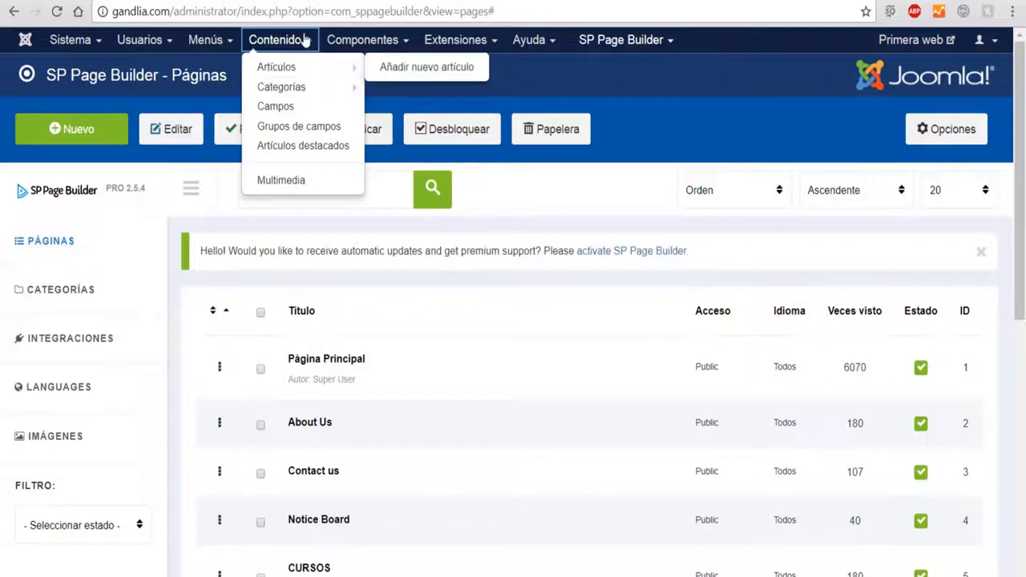
Upload marketing-digital-emprendimiento2.jpg from IMAGENES-RECURSOS to the images/inicio folder in Joomla's media manager.
left_click(287, 180)
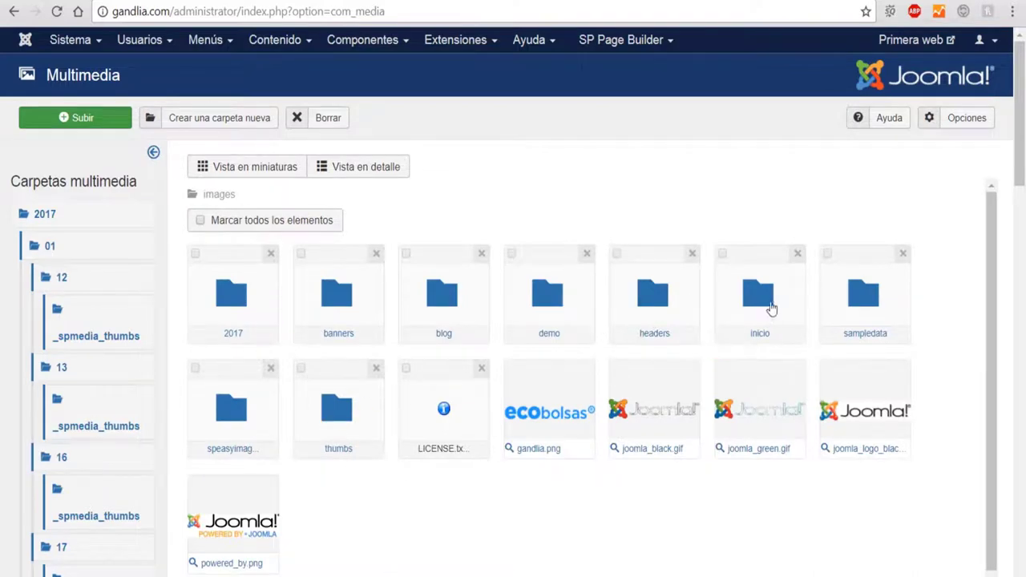
left_click(754, 296)
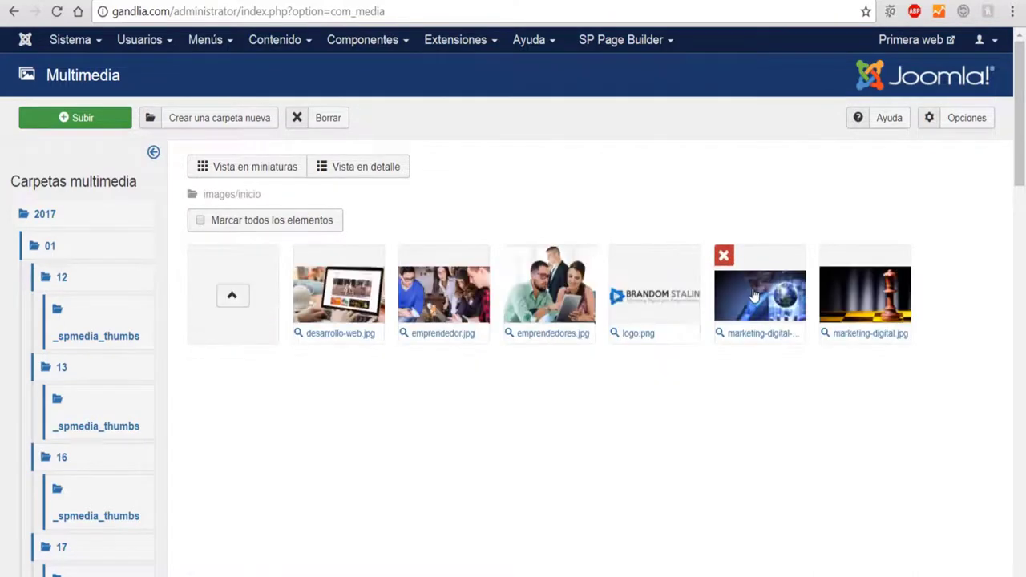
left_click(105, 119)
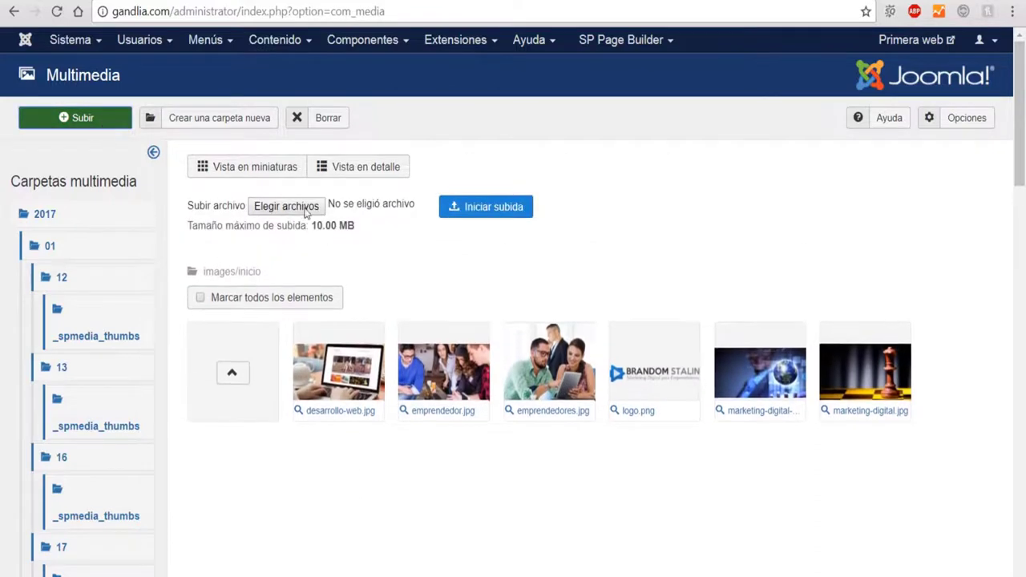
left_click(287, 203)
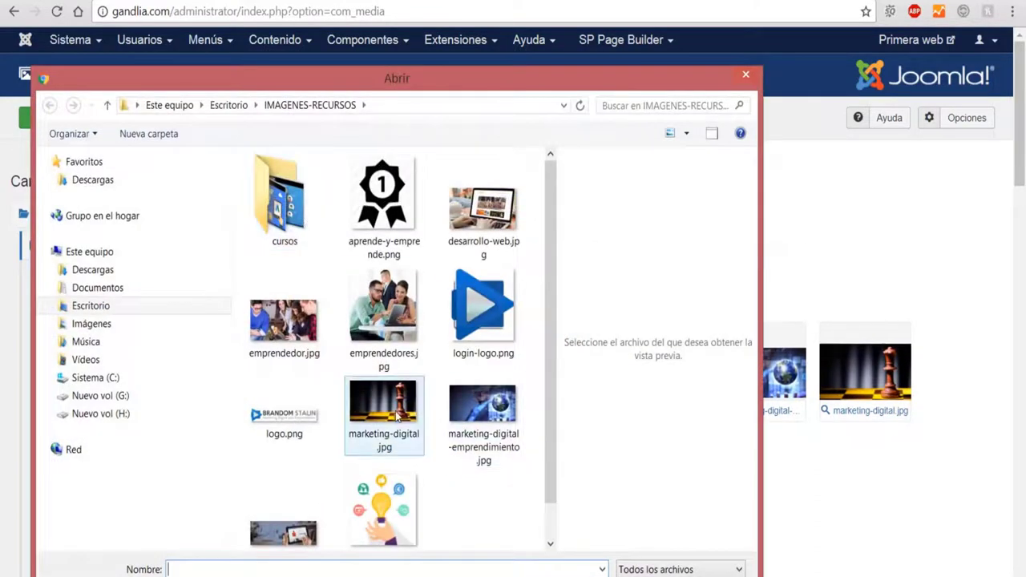
left_click_drag(549, 416, 555, 453)
left_click(285, 490)
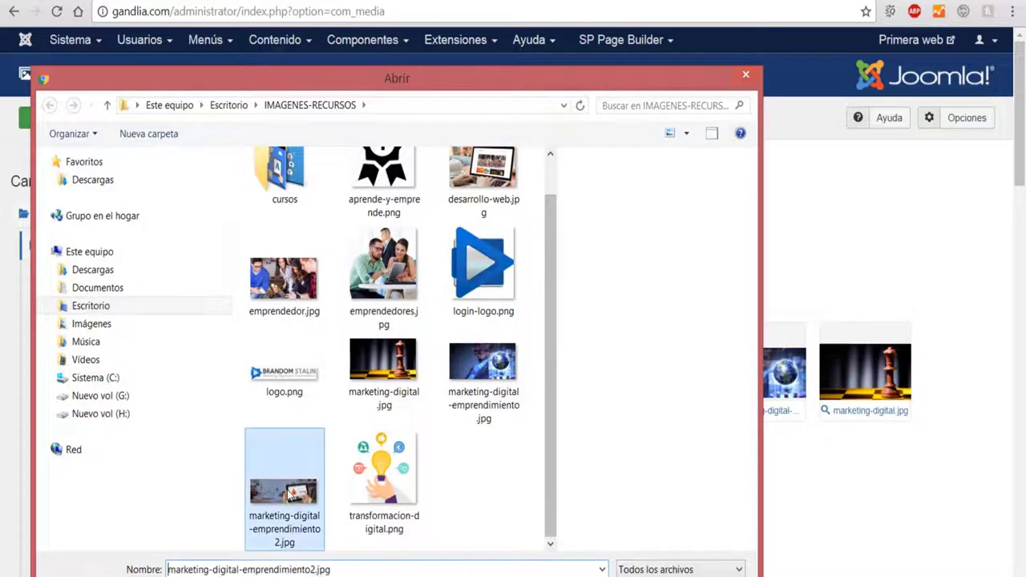
left_click(676, 573)
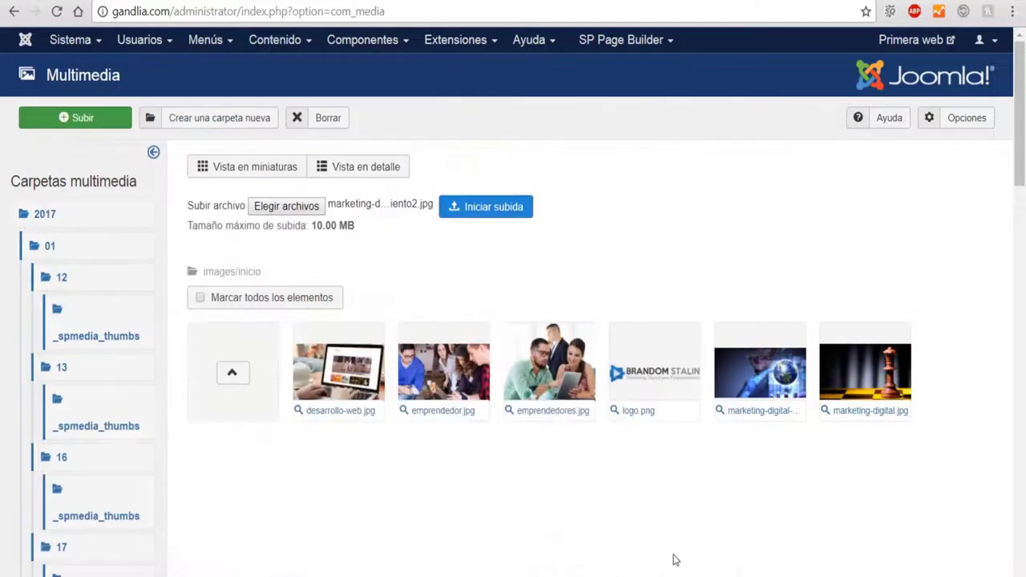
left_click(483, 210)
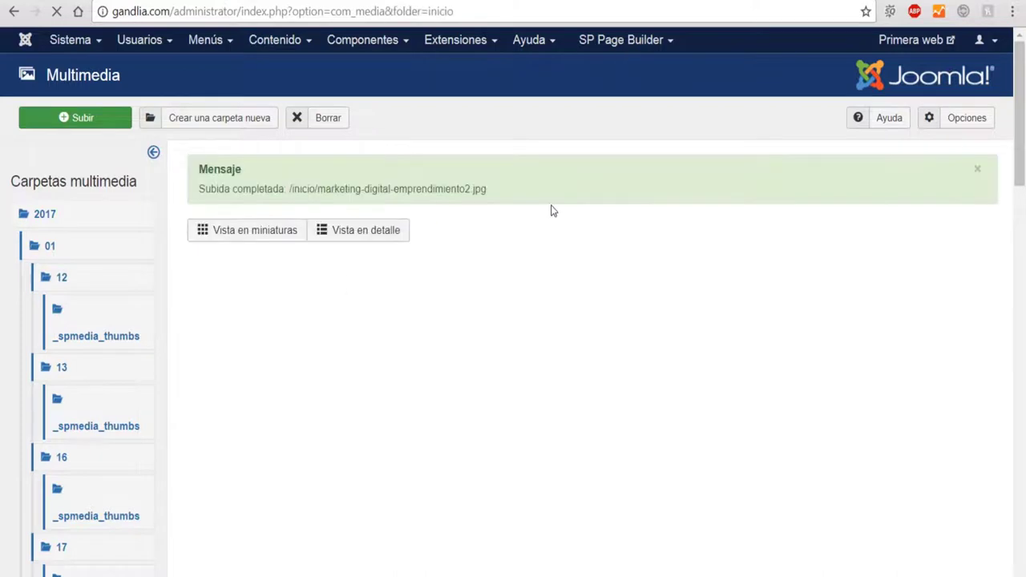
Reopen the Página Principal page in the SP Page Builder editor and locate the row holding the Ventana Emergente addon.
left_click(622, 39)
left_click(612, 67)
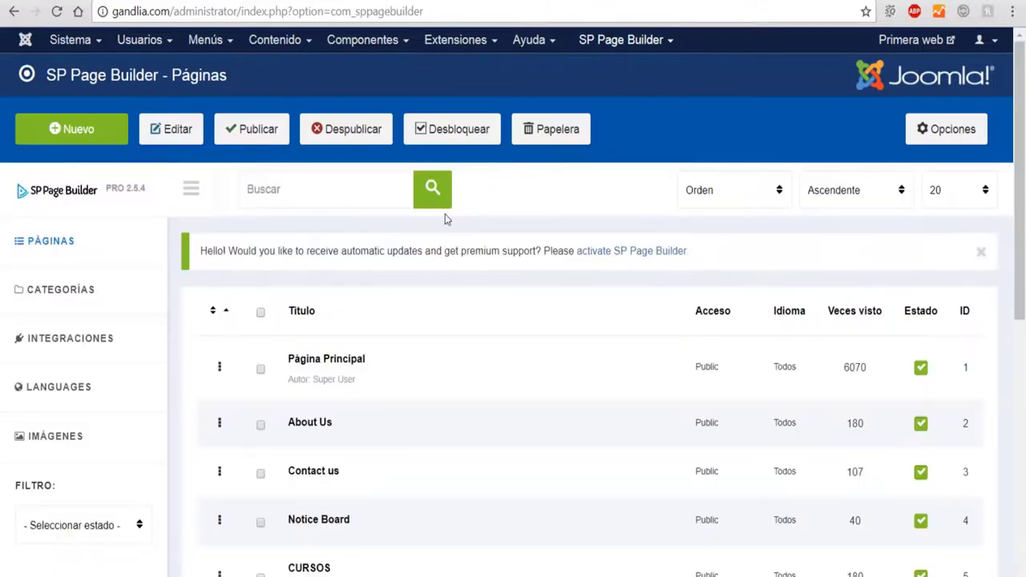
left_click(334, 362)
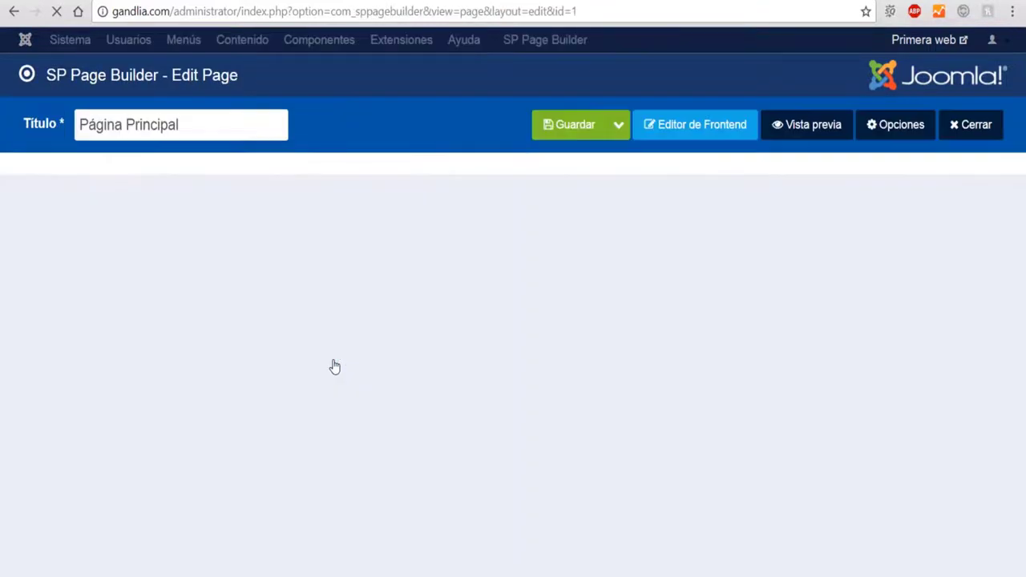
scroll(349, 231, "down", 5)
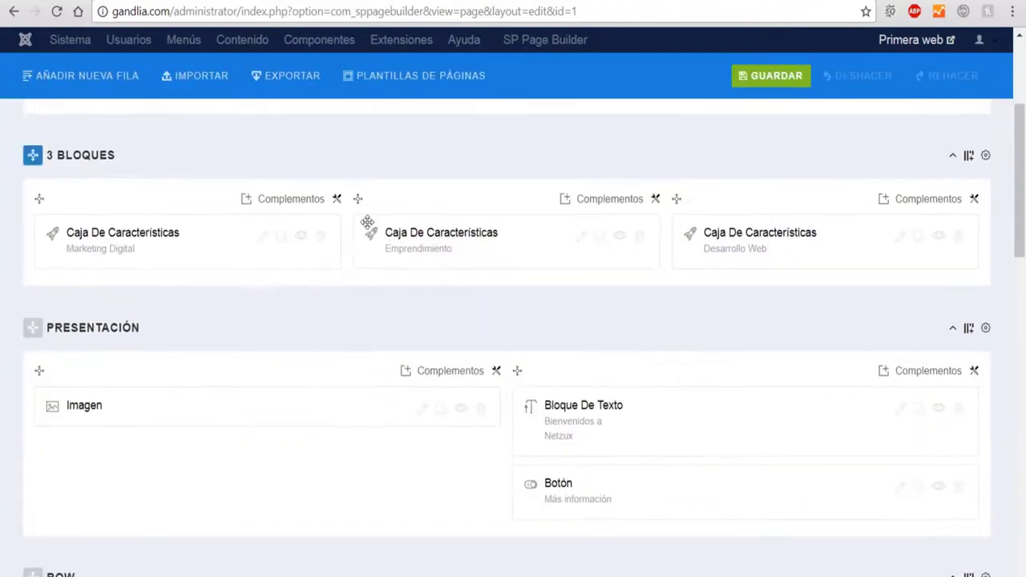
scroll(146, 313, "down", 2)
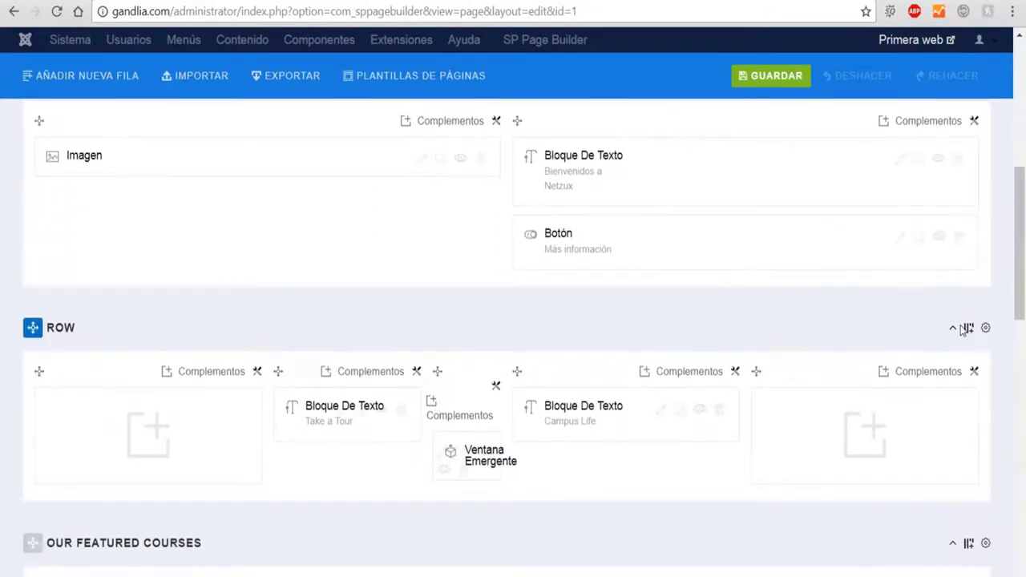
Give the row holding the Ventana Emergente addon the administration label VIDEO EMERGENTE, apply it and save the page.
left_click(986, 329)
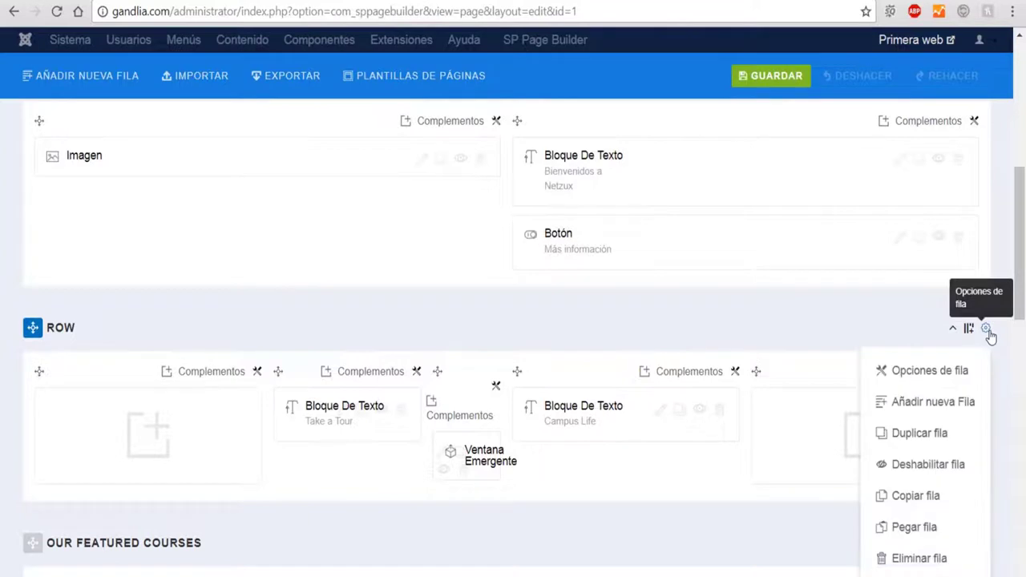
left_click(930, 370)
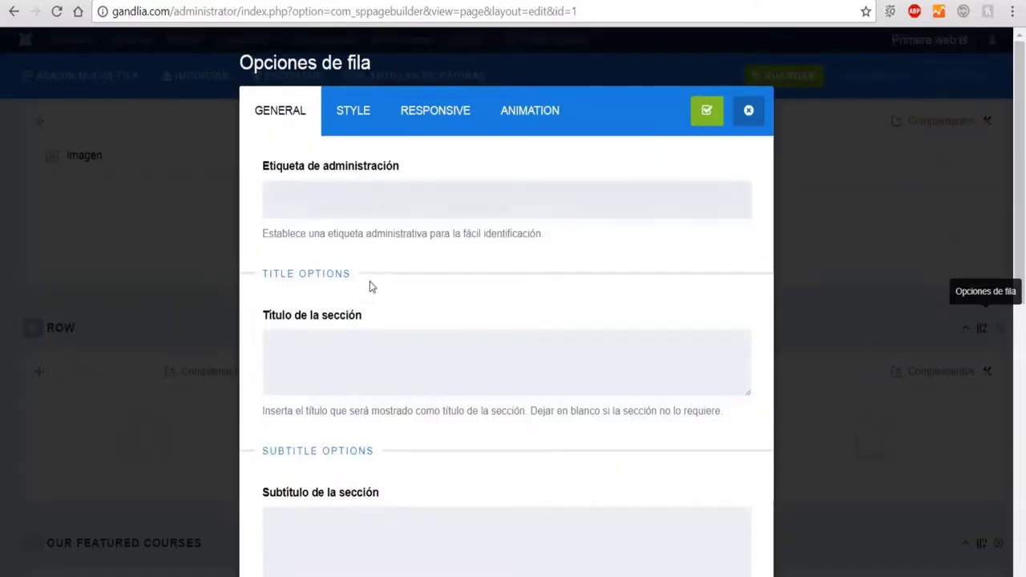
left_click(340, 202)
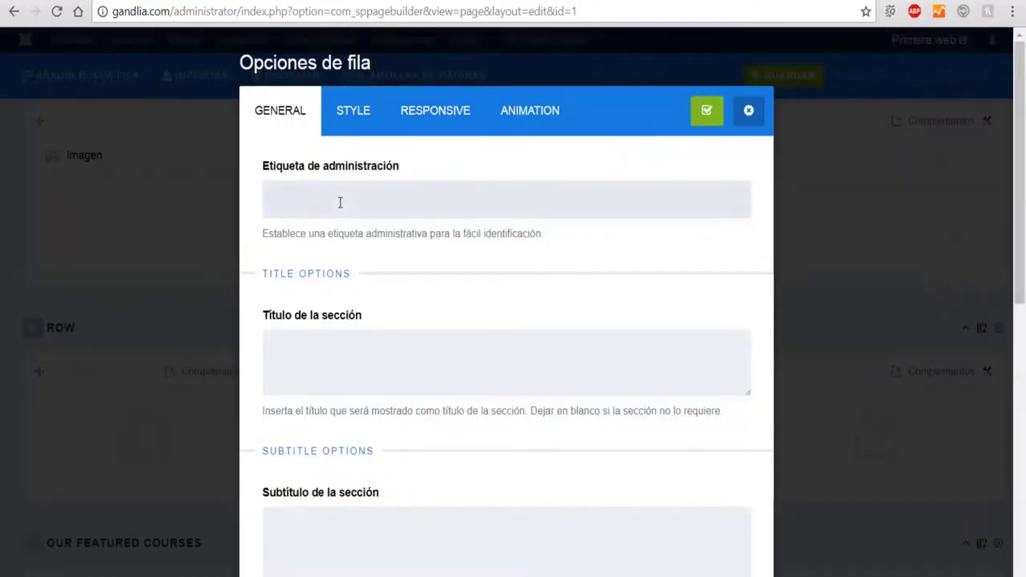
type("VIDEO EMERGENTE")
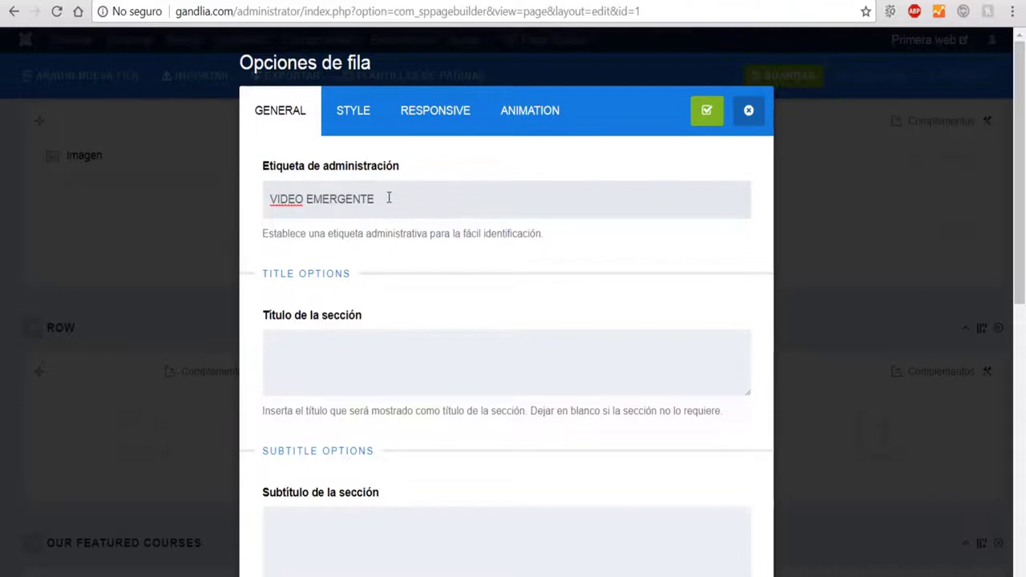
left_click_drag(389, 198, 234, 203)
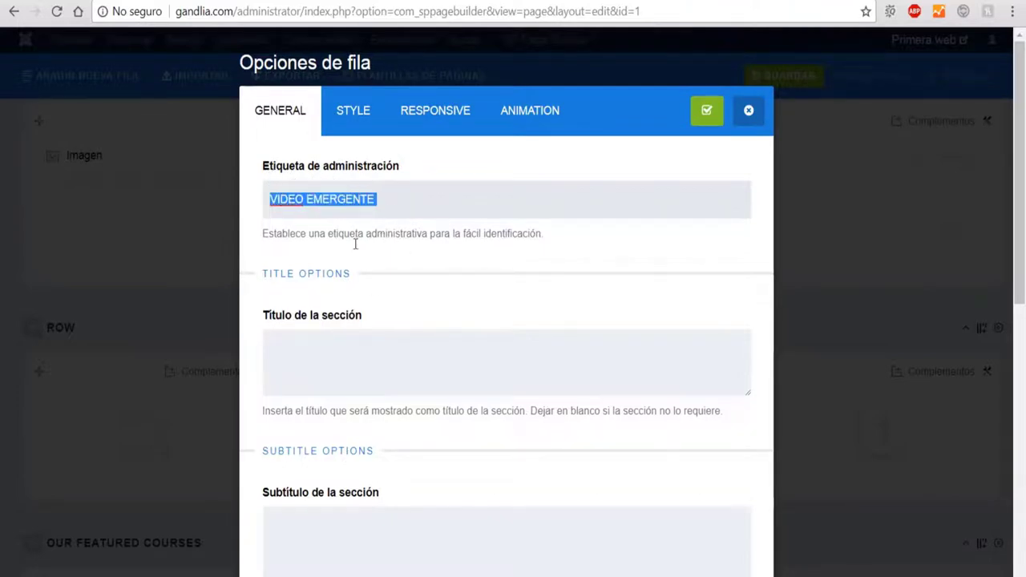
scroll(442, 320, "down", 9)
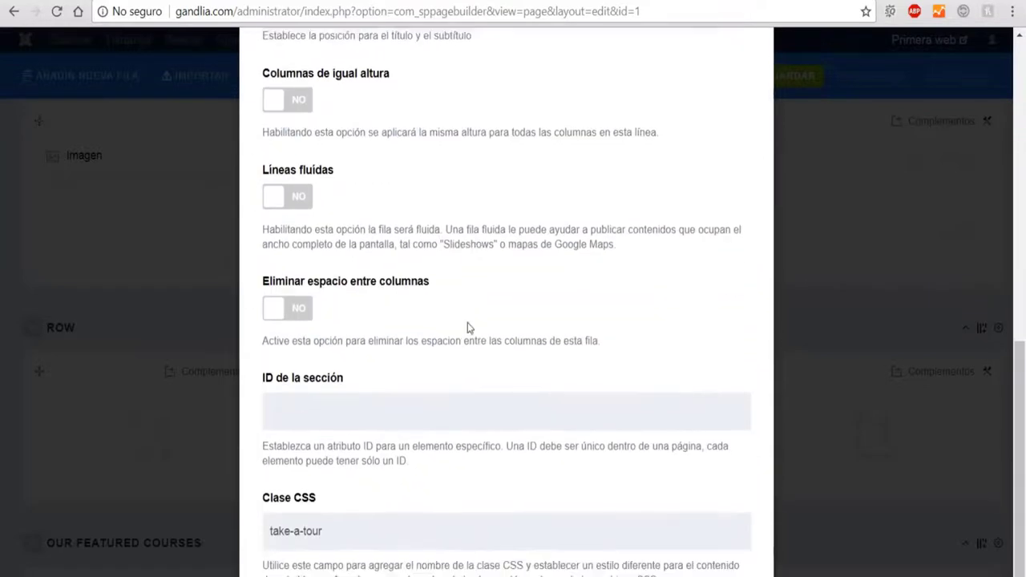
scroll(468, 327, "down", 2)
left_click(294, 571)
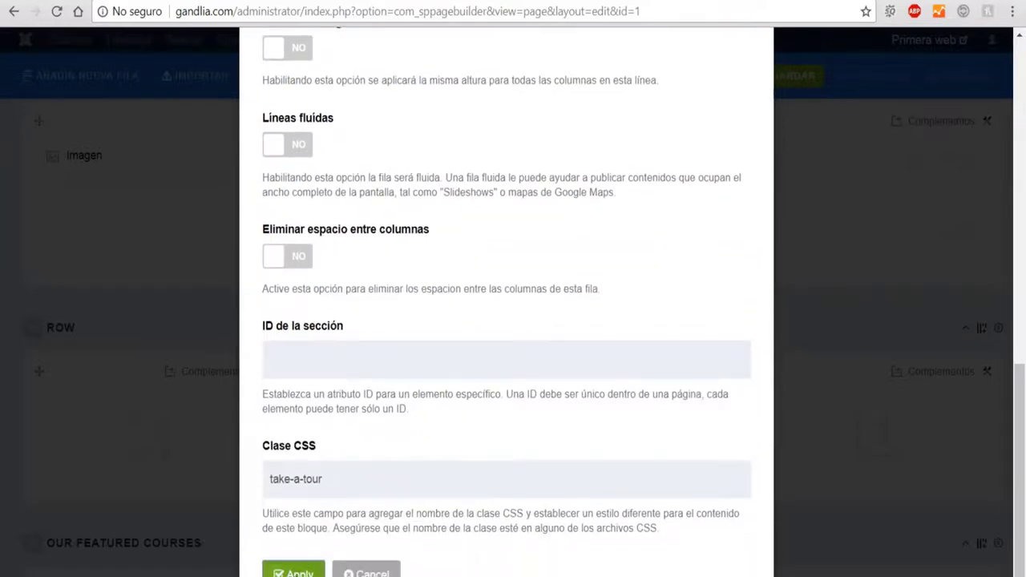
left_click(777, 83)
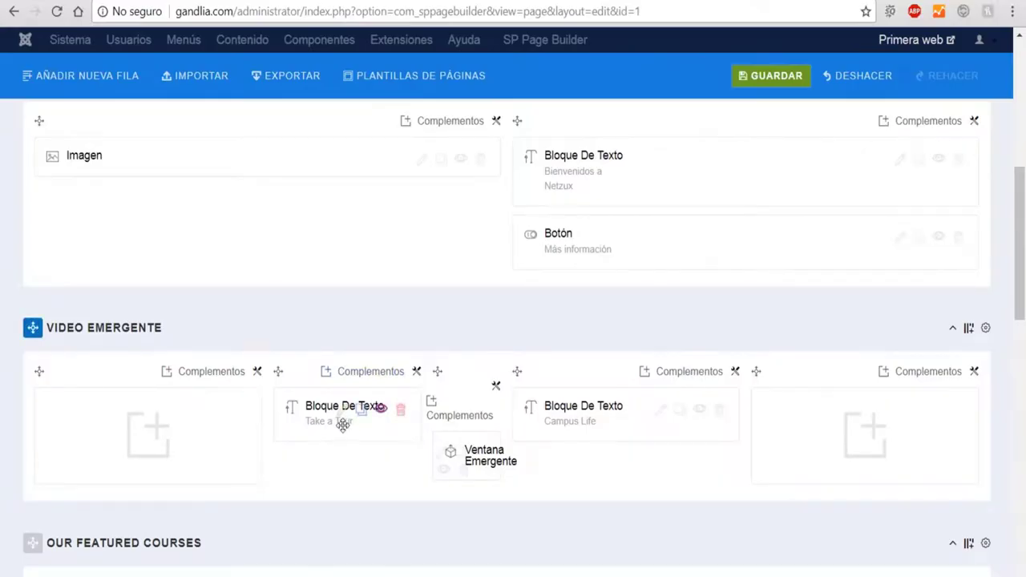
Replace the title of the Take a Tour text block with "Crea, innova" and copy the new title.
left_click(343, 411)
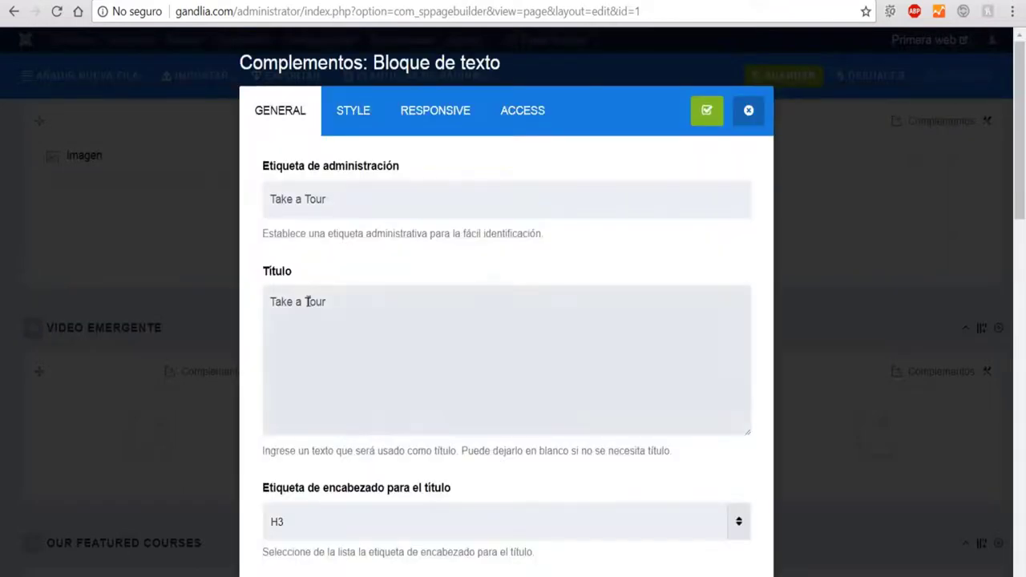
left_click_drag(351, 298, 268, 298)
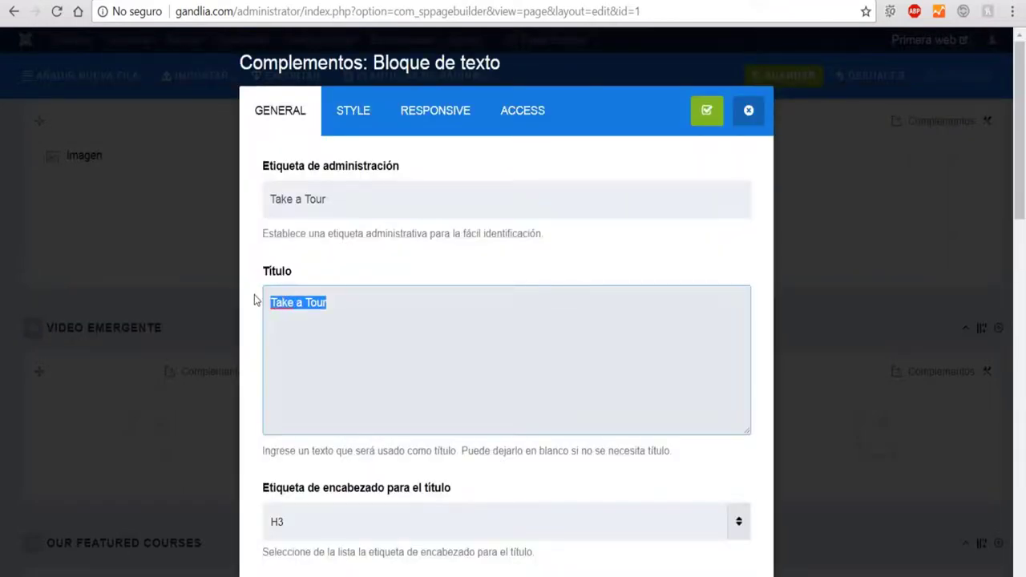
type("cREA")
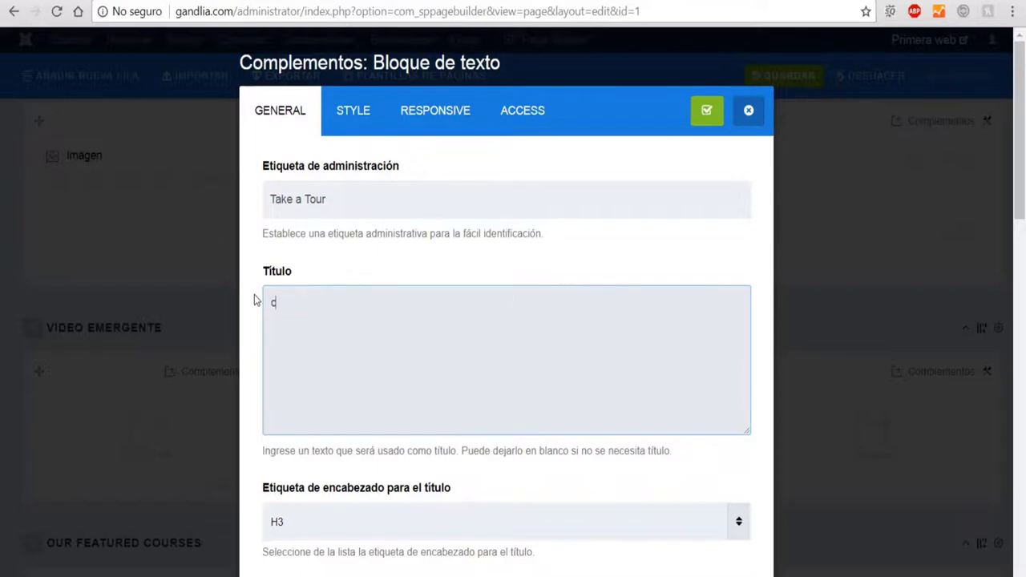
key("BackSpace")
key("BackSpace")
key("BackSpace")
left_click_drag(342, 303, 270, 302)
right_click(305, 296)
left_click(344, 329)
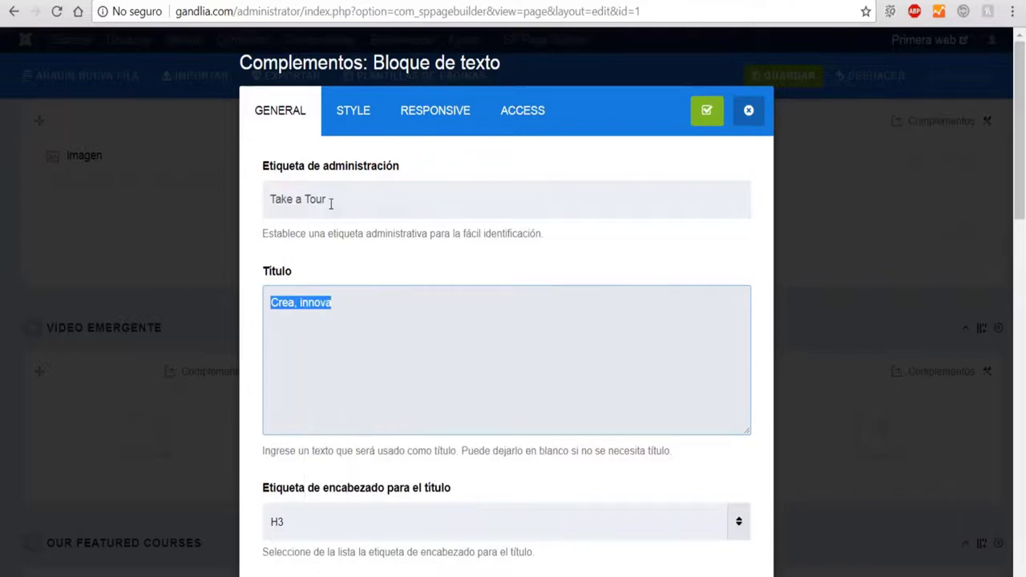
Set the same text block's administration label to "Crea, innova" and apply the addon settings.
left_click_drag(330, 203, 263, 200)
key("BackSpace")
key("ctrl+v")
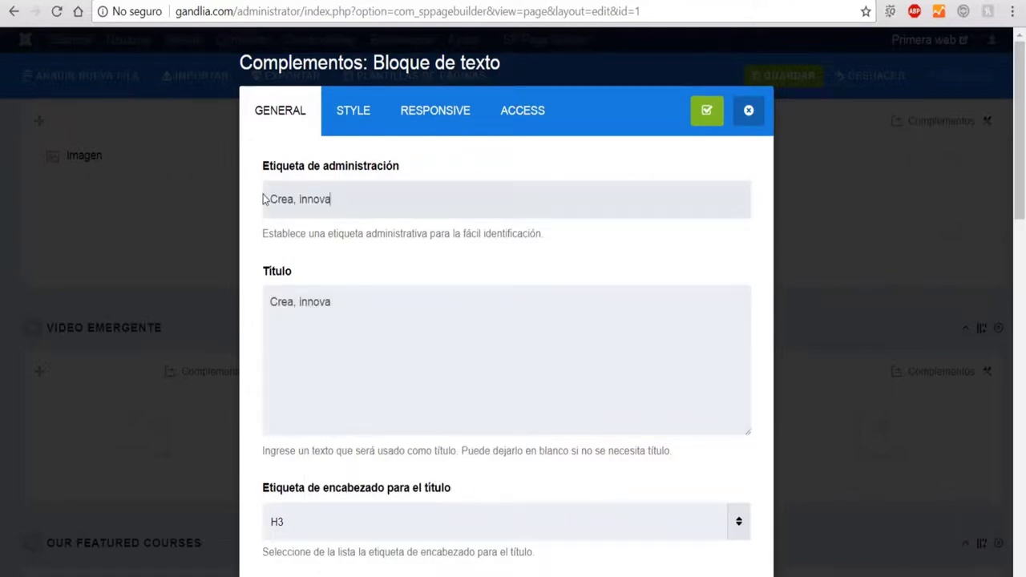
scroll(530, 366, "down", 14)
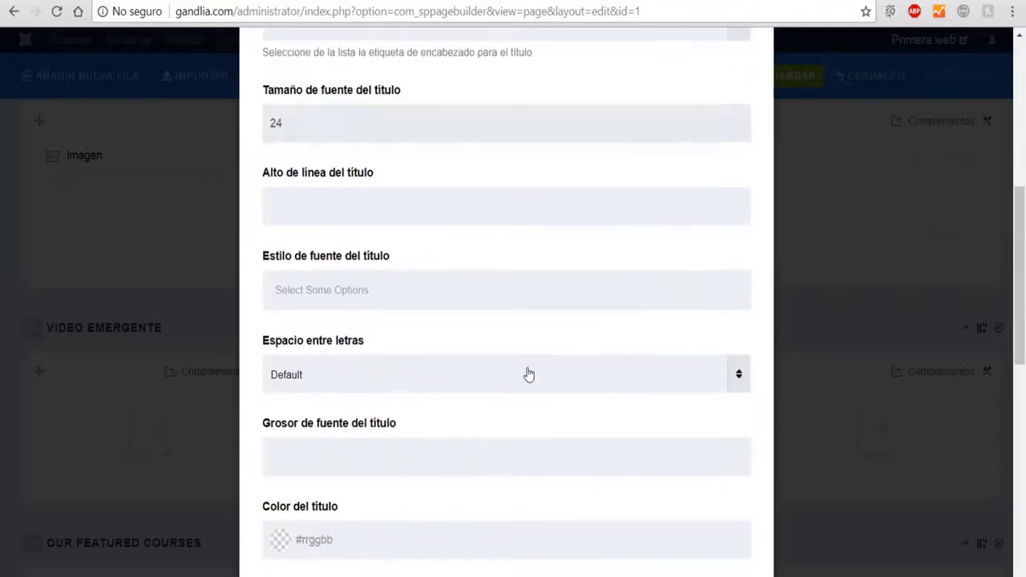
scroll(528, 369, "down", 3)
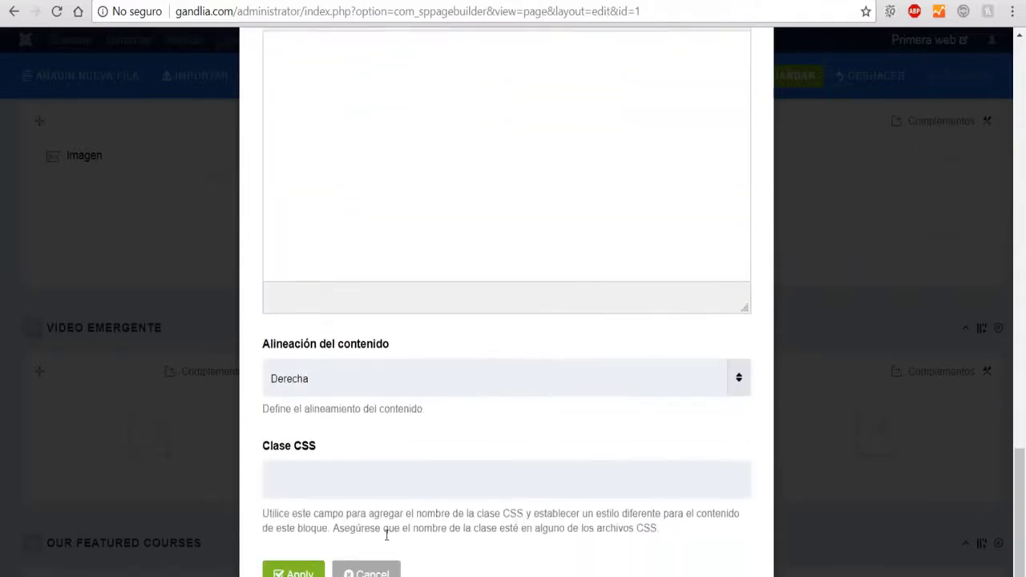
left_click(294, 571)
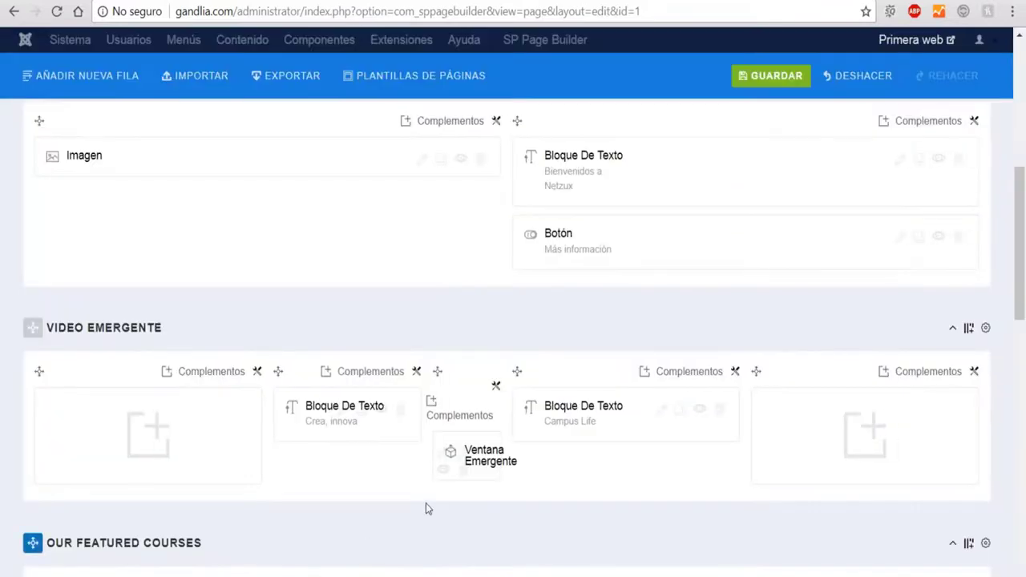
Replace the title of the Campus Life text block with "Emprende" and copy the new title.
left_click(662, 411)
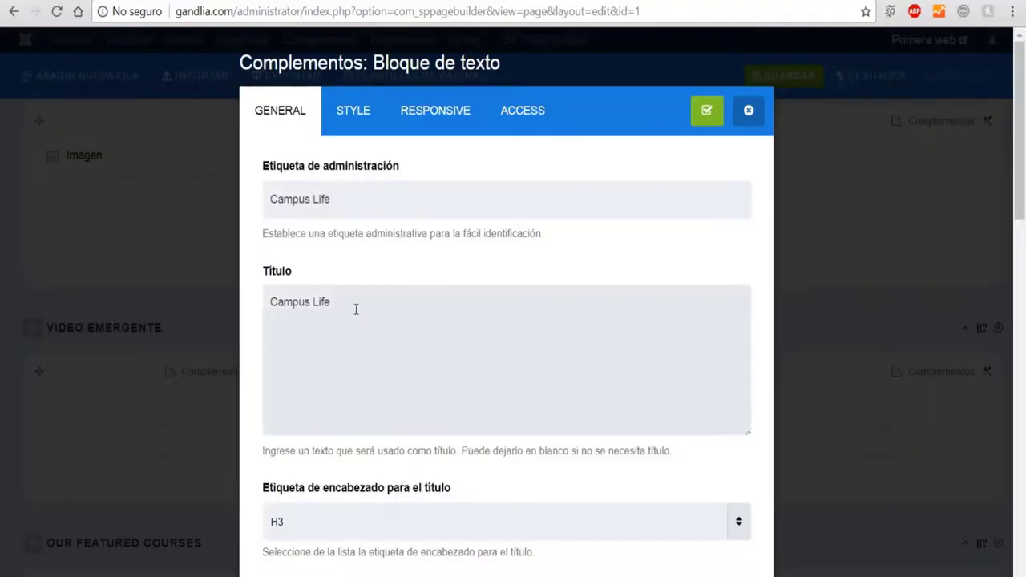
left_click_drag(355, 307, 239, 296)
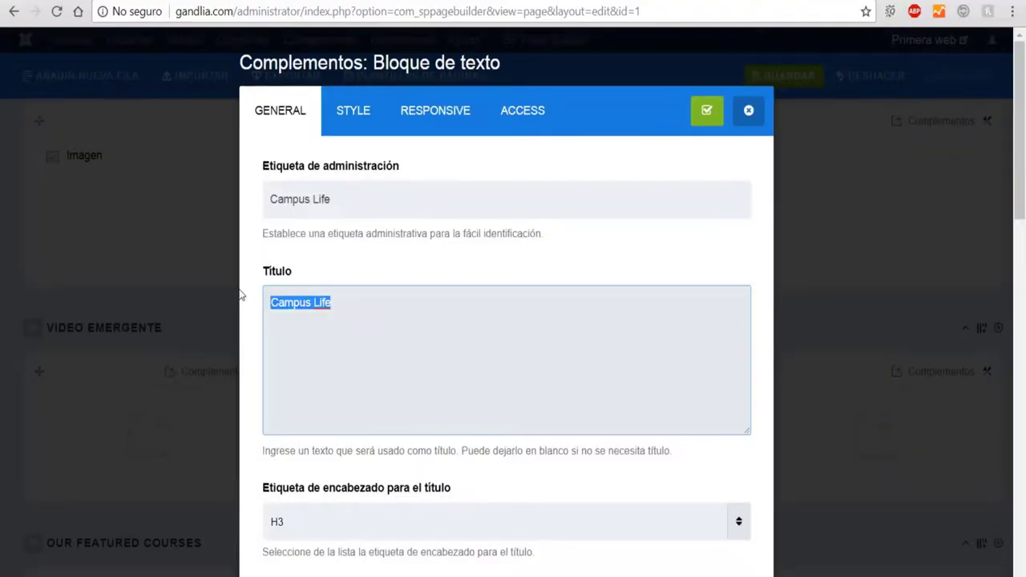
type("Emprende")
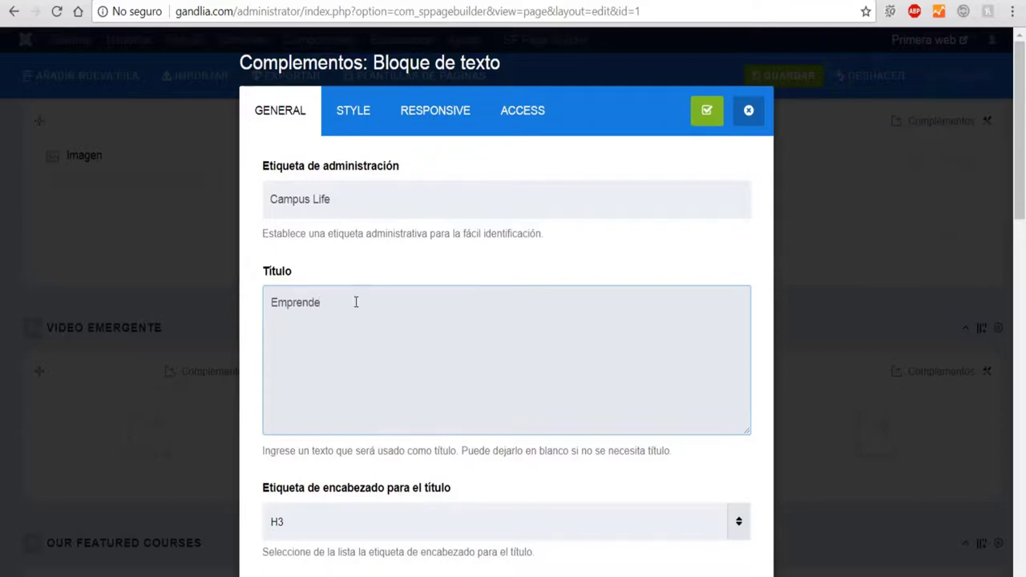
left_click_drag(356, 303, 270, 303)
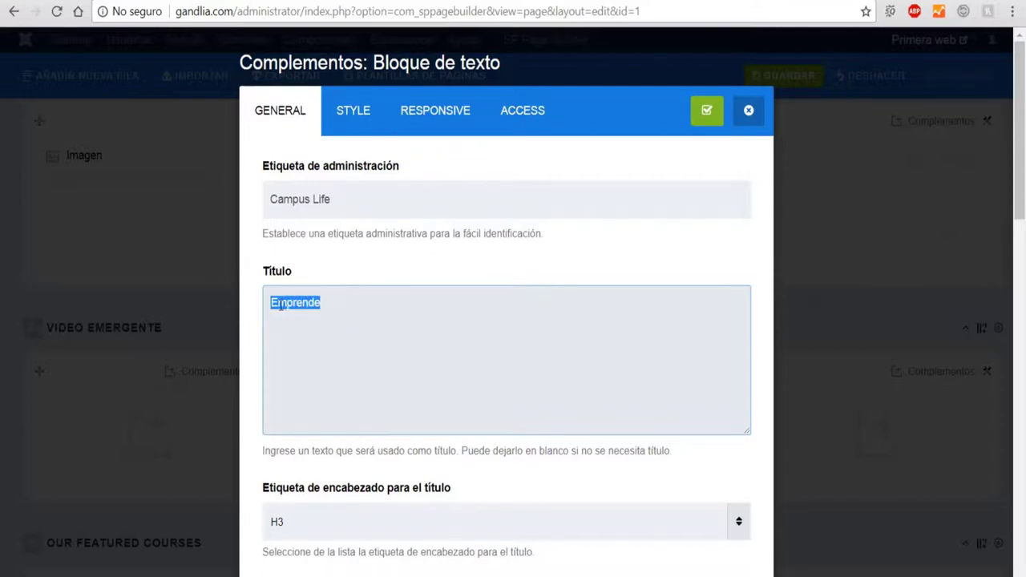
right_click(282, 305)
left_click(325, 336)
Set that block's administration label to "Emprende" and apply the addon settings.
left_click_drag(347, 201, 244, 196)
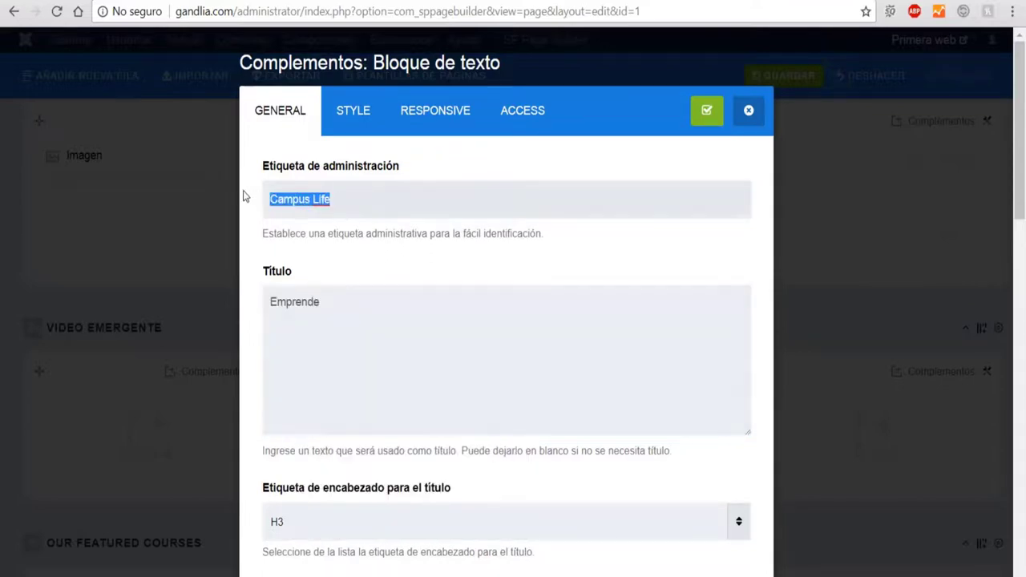
key("BackSpace")
key("ctrl+v")
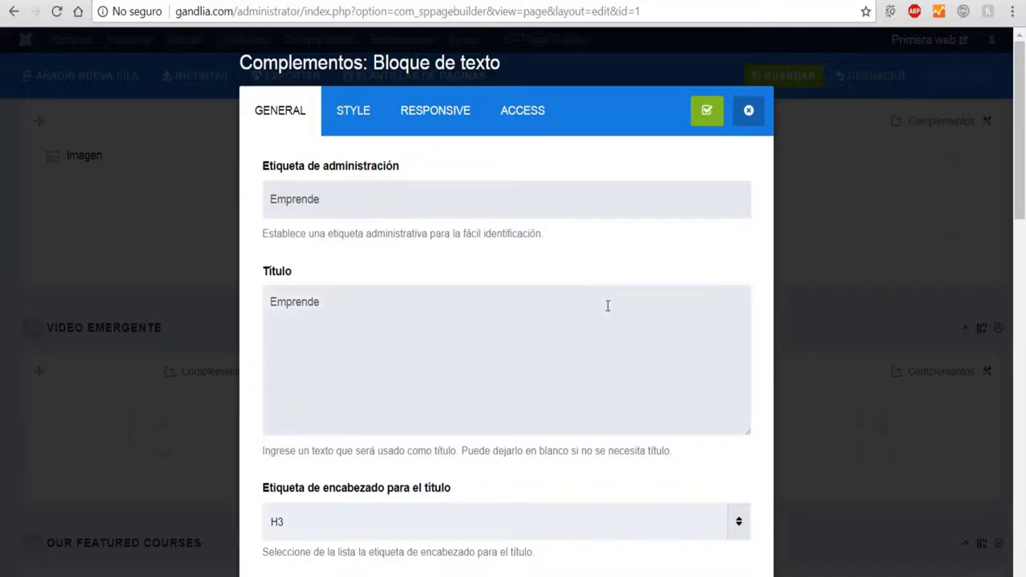
scroll(607, 304, "down", 5)
scroll(596, 294, "down", 10)
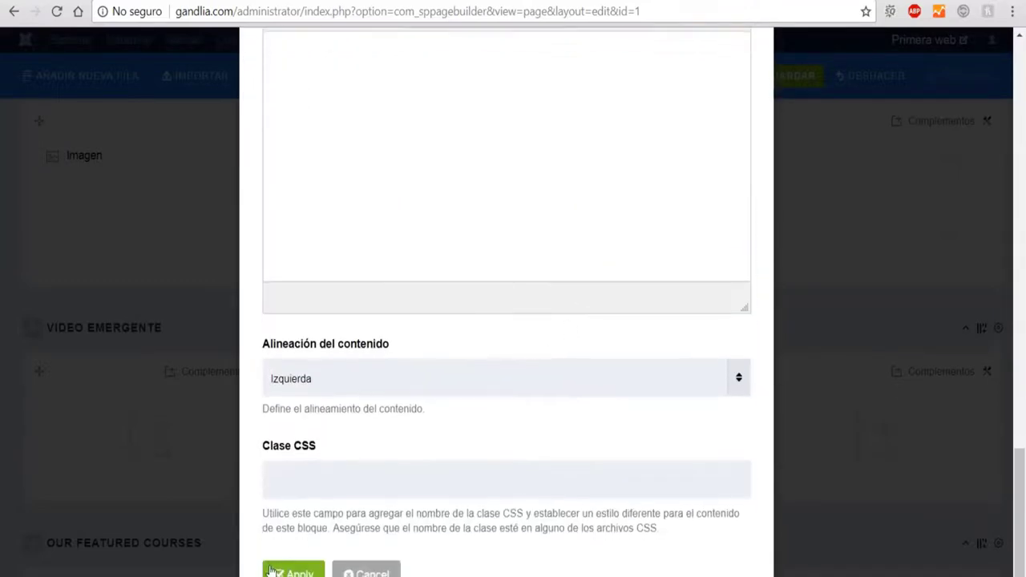
left_click(286, 570)
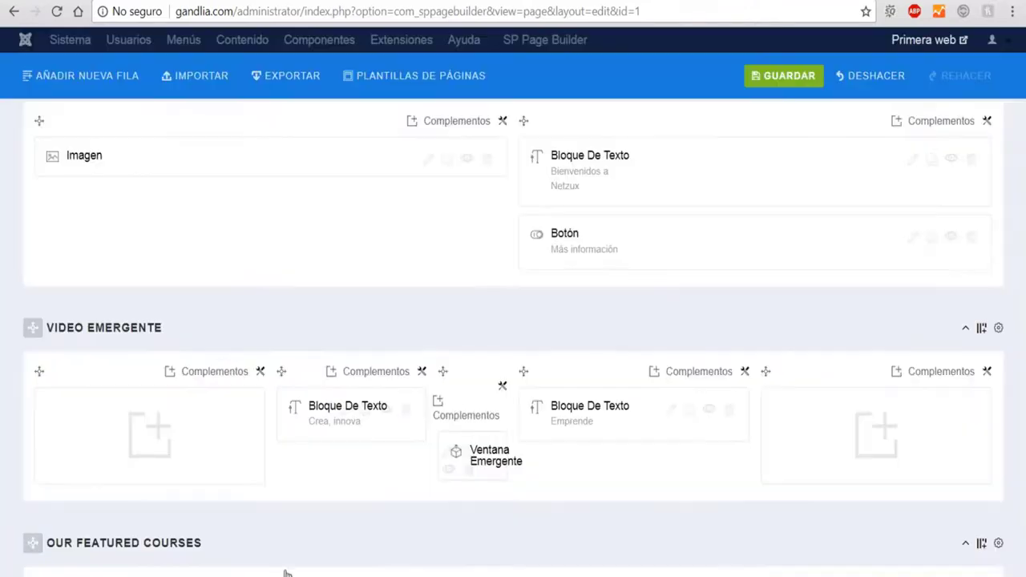
Save the page and check the popup video row's texts and background on the live homepage.
left_click(758, 80)
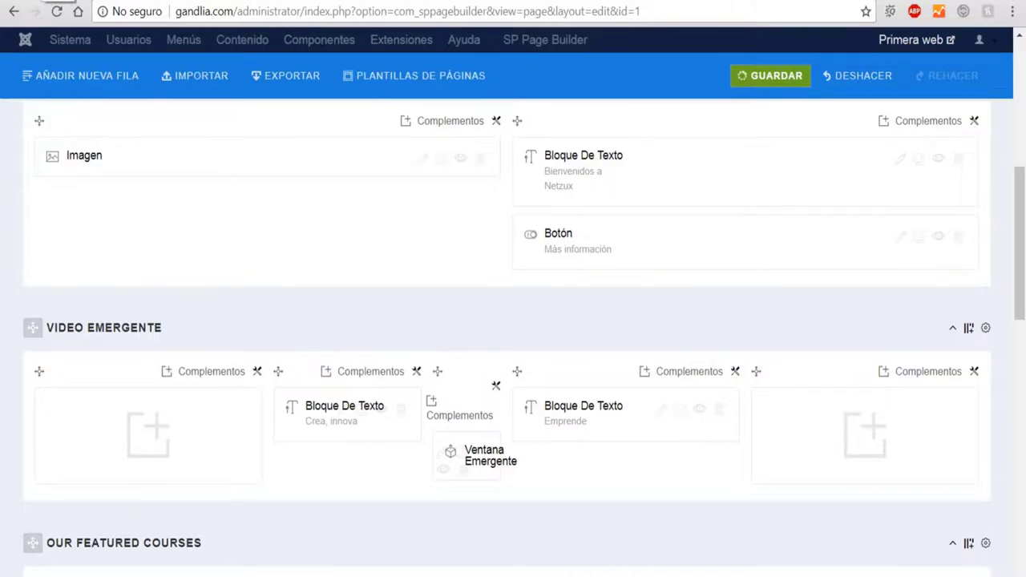
key("ctrl+Tab")
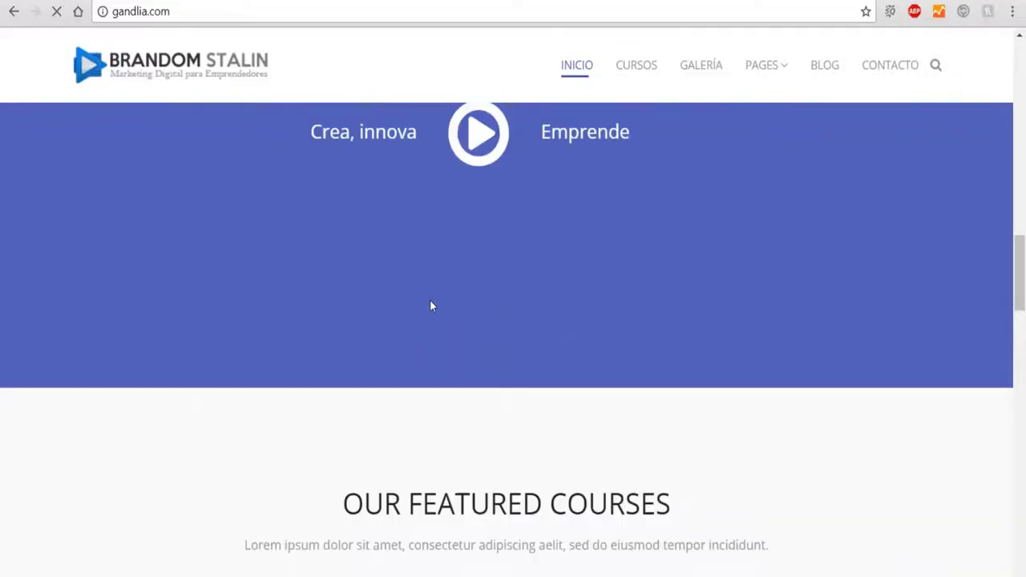
scroll(431, 303, "up", 5)
scroll(729, 281, "down", 1)
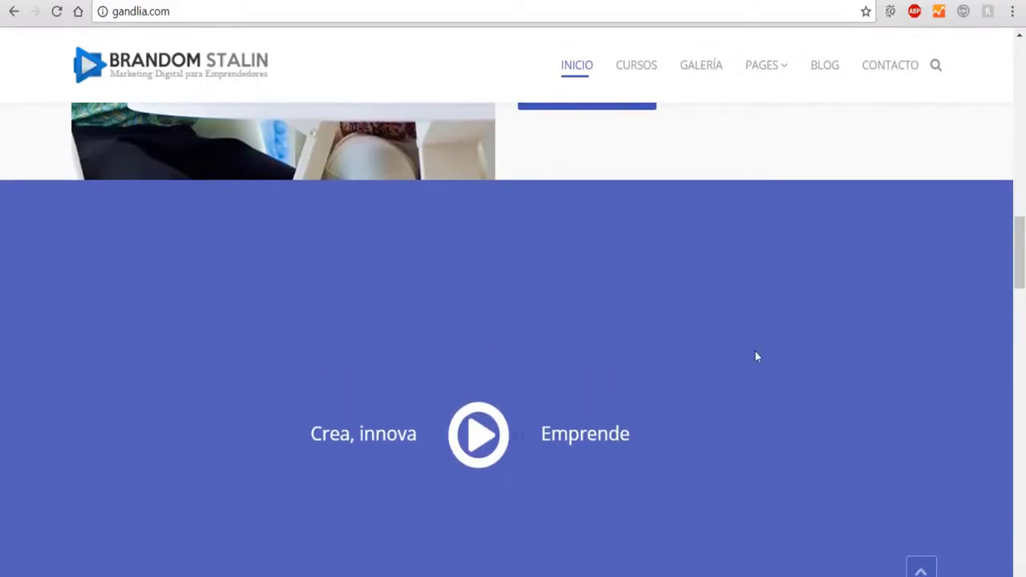
key("ctrl+Tab")
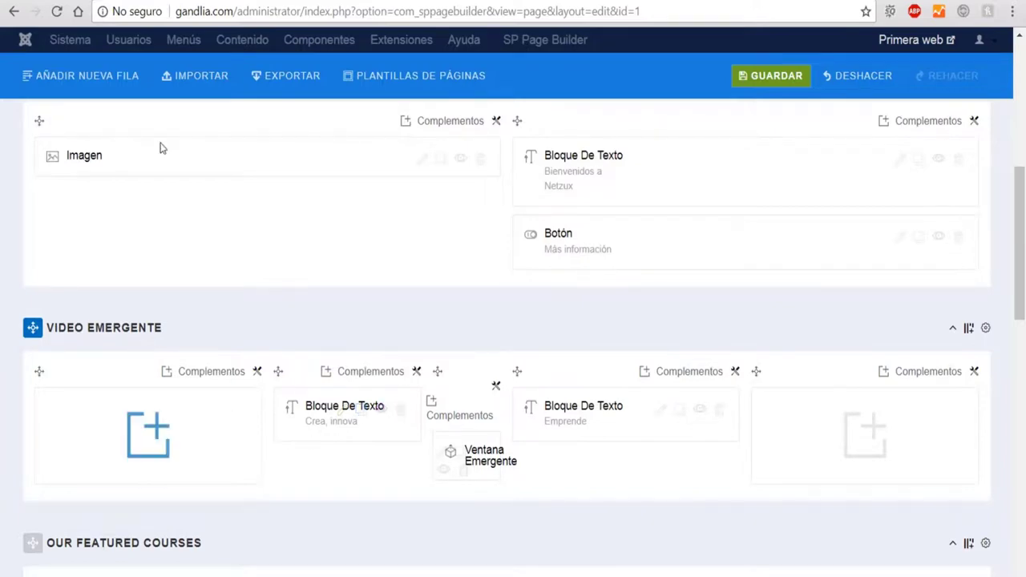
key("ctrl+Tab")
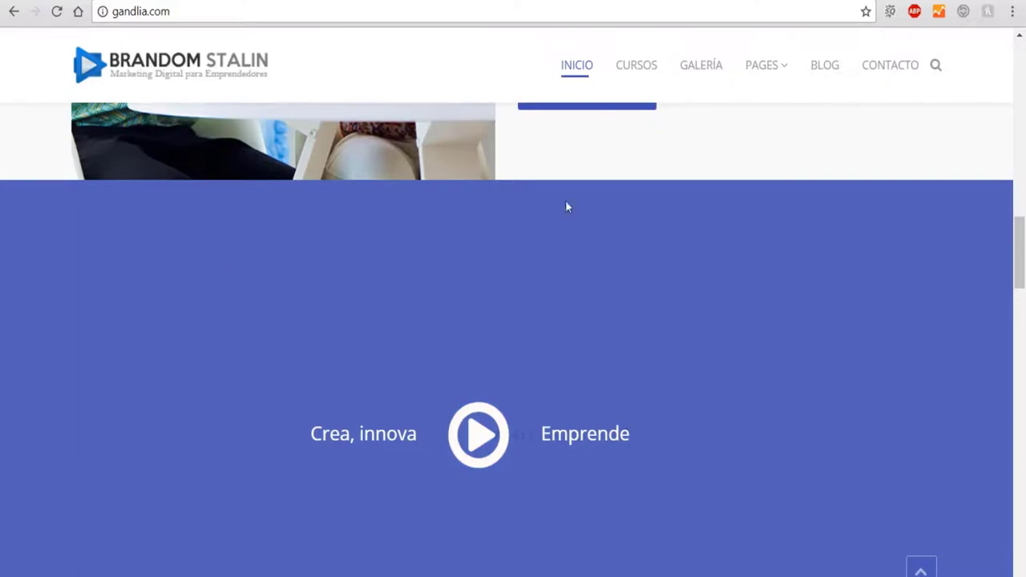
key("ctrl+Tab")
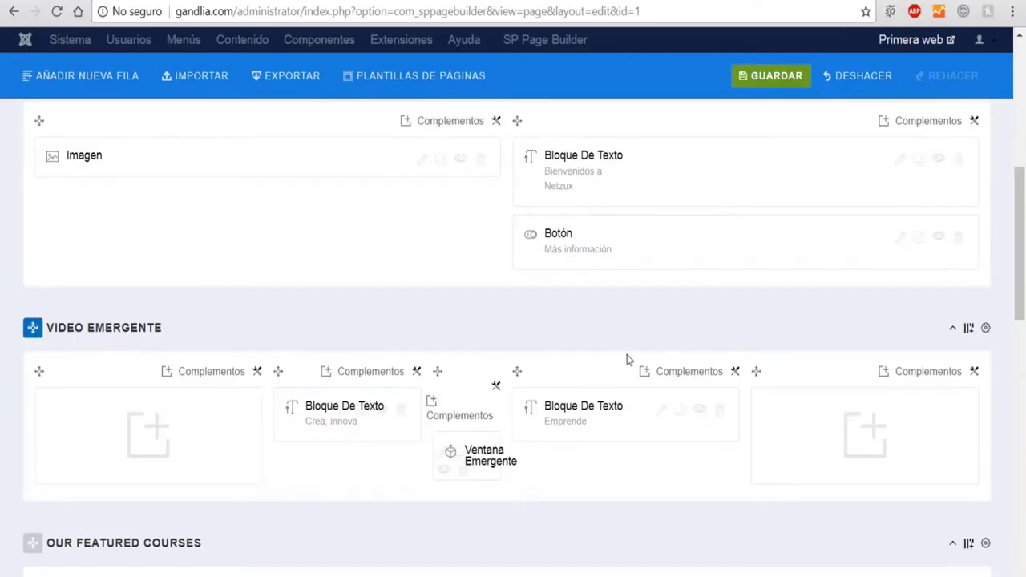
Open the style options of the VIDEO EMERGENTE row and remove its current background image.
left_click(986, 330)
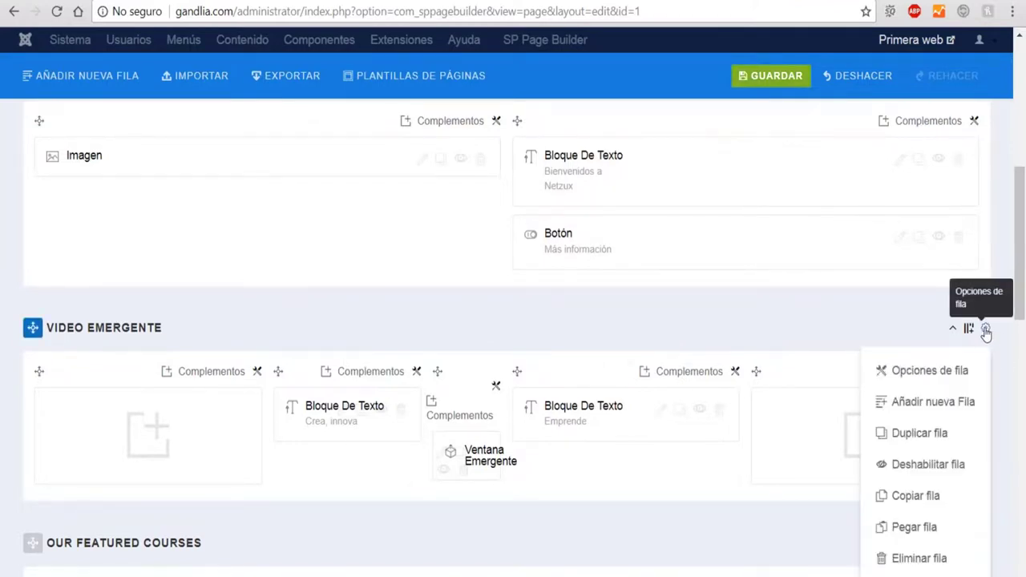
left_click(928, 370)
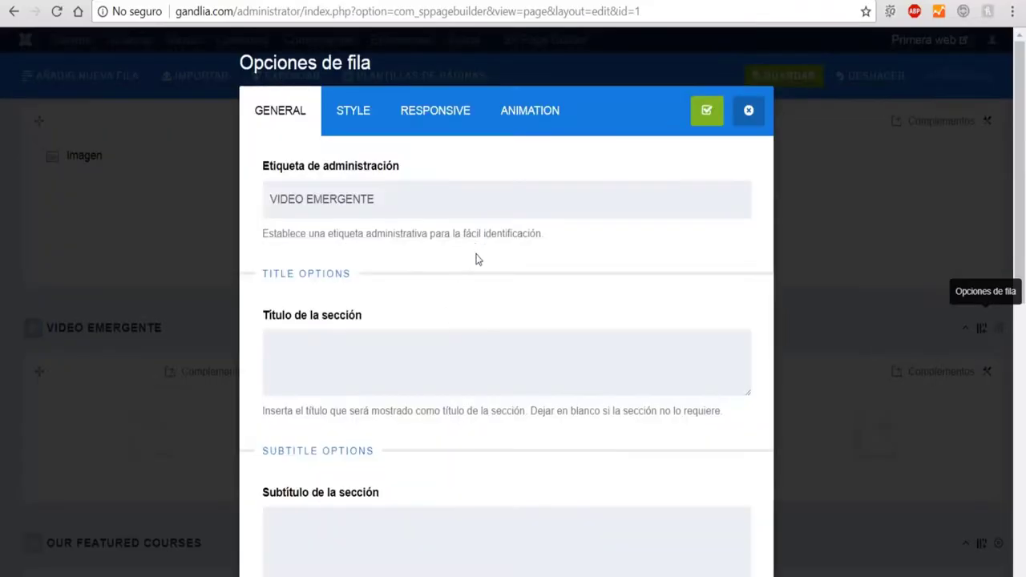
scroll(478, 258, "down", 8)
scroll(482, 263, "up", 8)
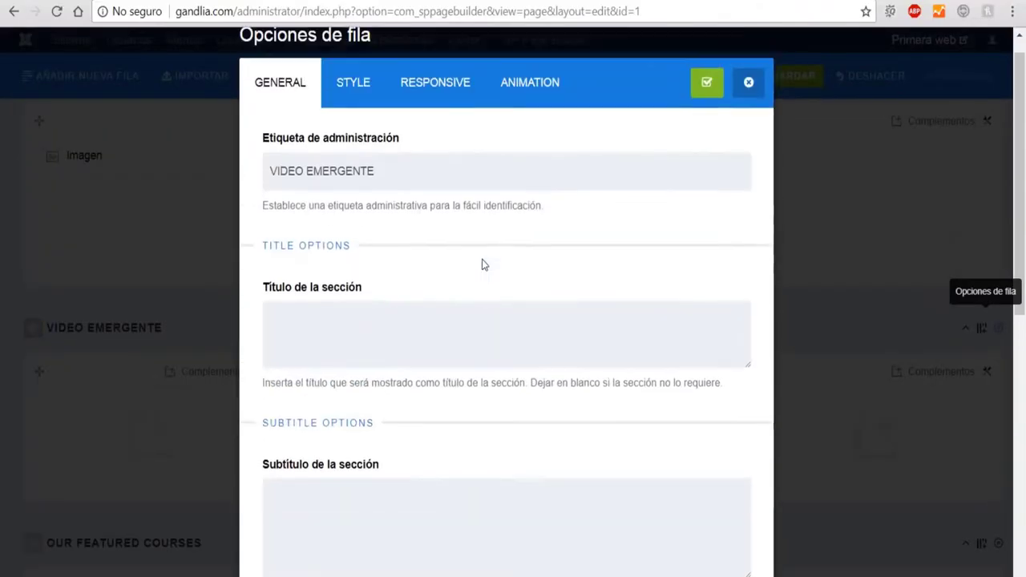
left_click(353, 109)
scroll(475, 231, "down", 4)
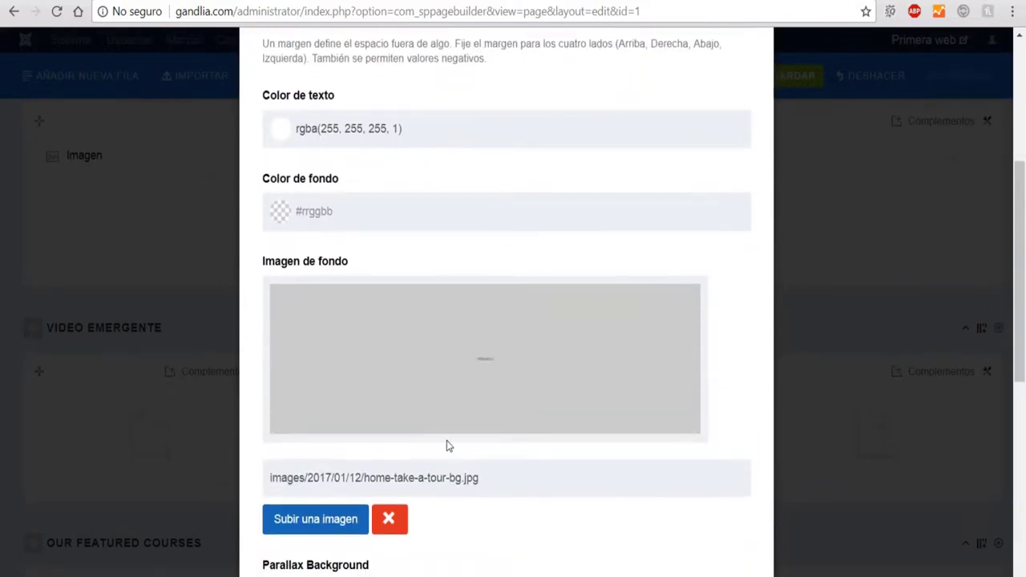
scroll(449, 447, "down", 1)
left_click(389, 433)
Insert marketing-digital-emprendimiento2.jpg from the images/inicio folder as the row's background image and apply the row options.
left_click(325, 255)
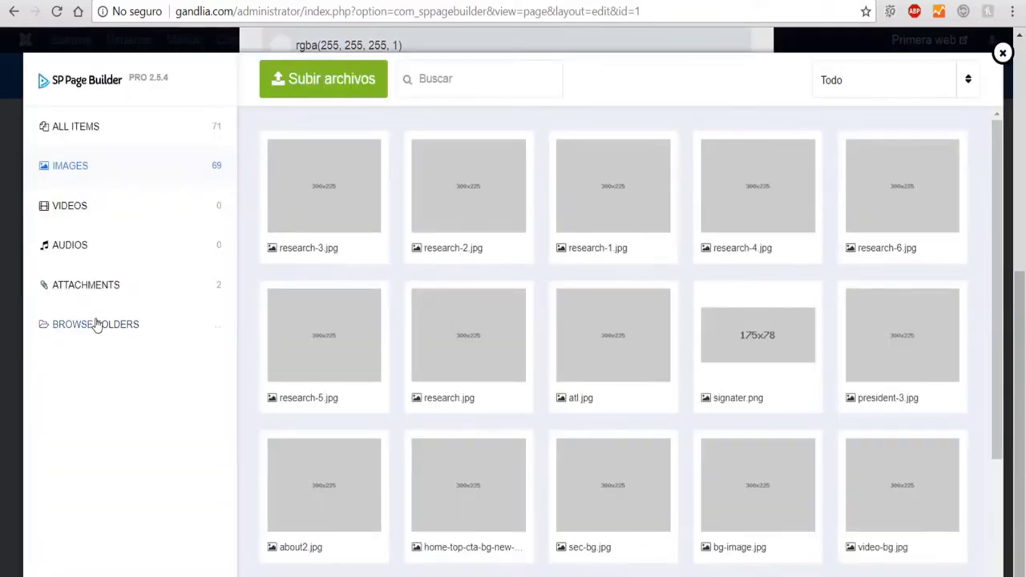
left_click(96, 324)
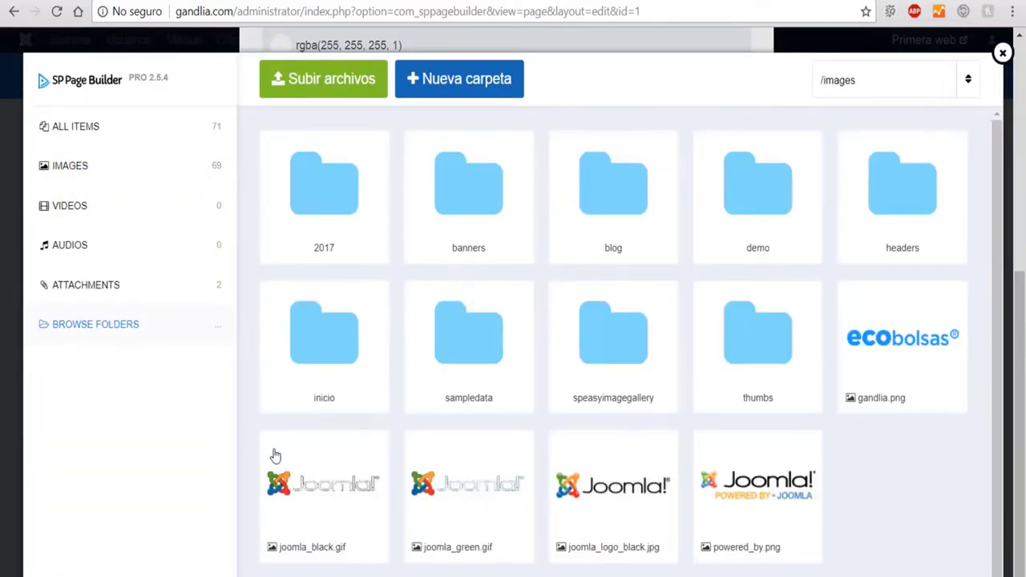
left_click(322, 339)
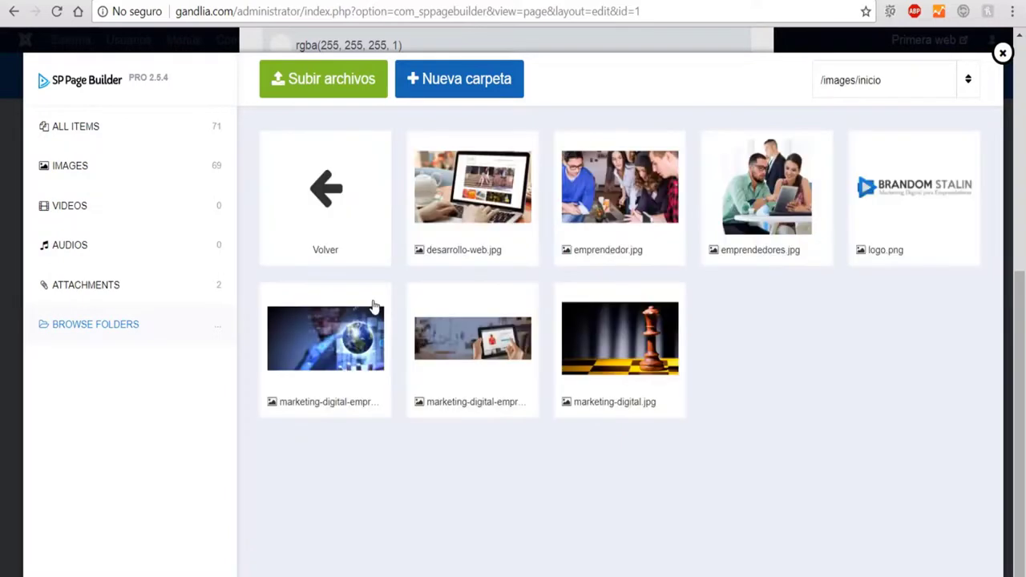
left_click(498, 337)
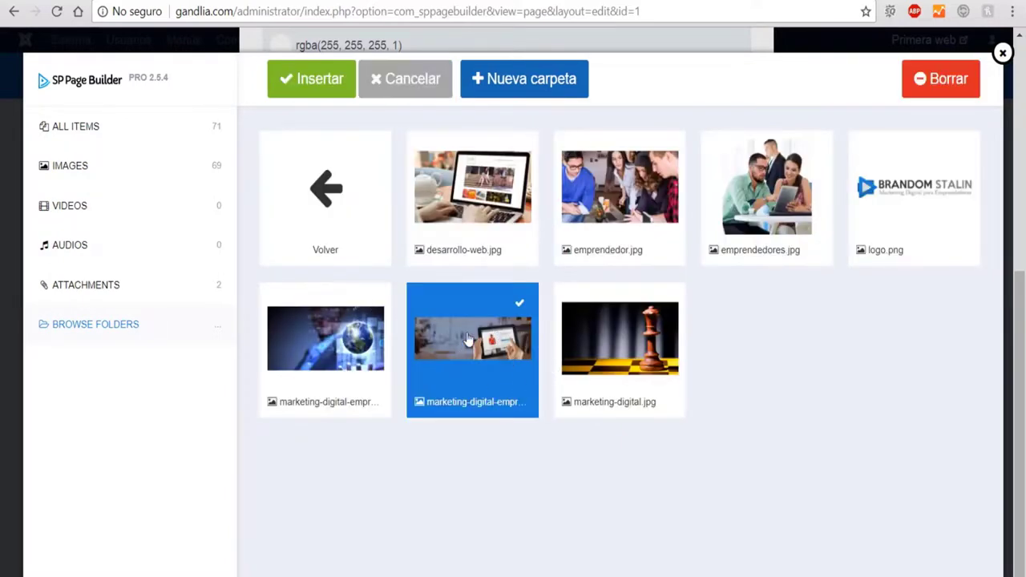
left_click(309, 76)
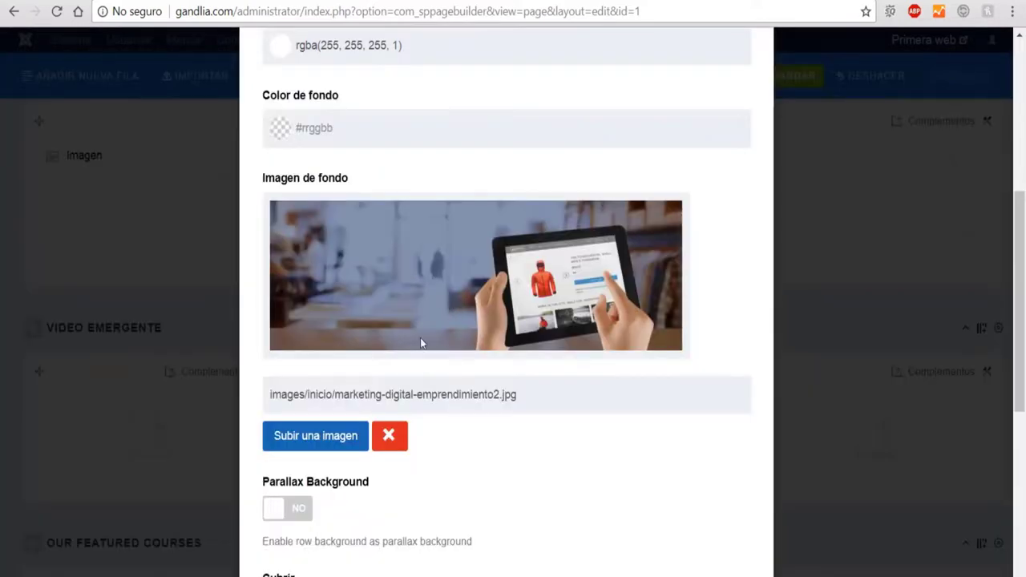
scroll(401, 239, "down", 7)
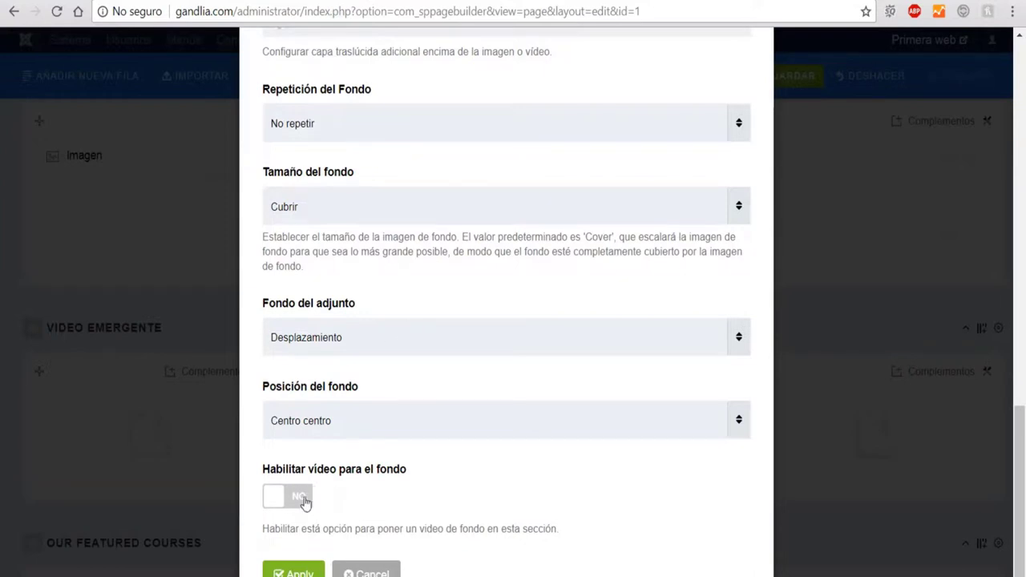
left_click(295, 572)
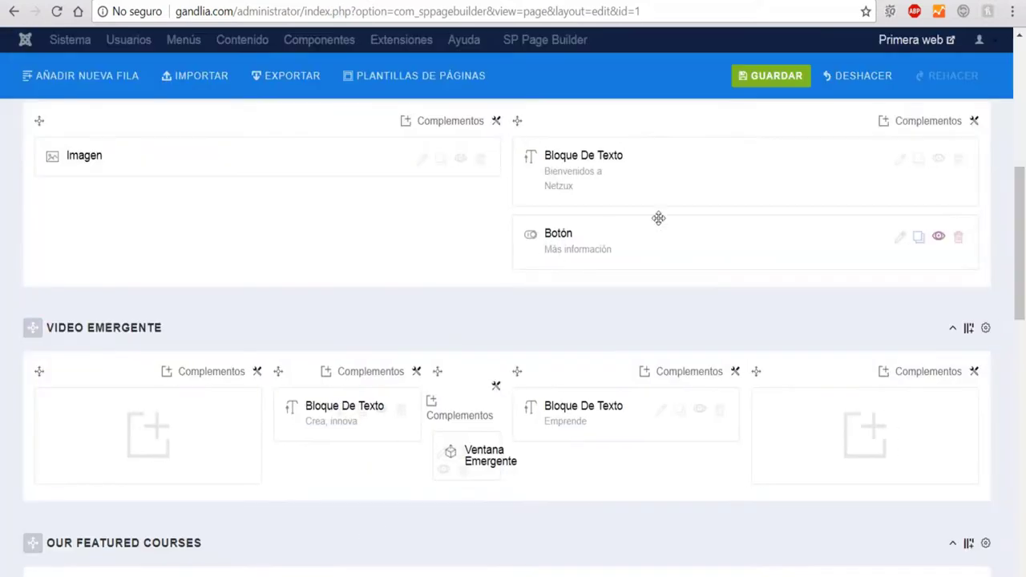
Save the page and check the row's background and popup video on the live homepage.
left_click(782, 87)
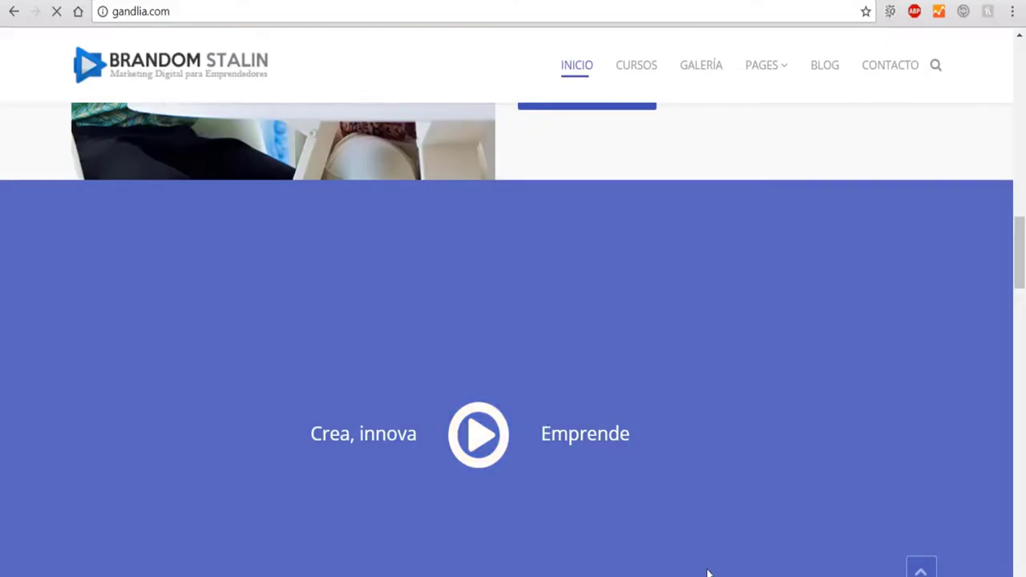
scroll(667, 379, "down", 1)
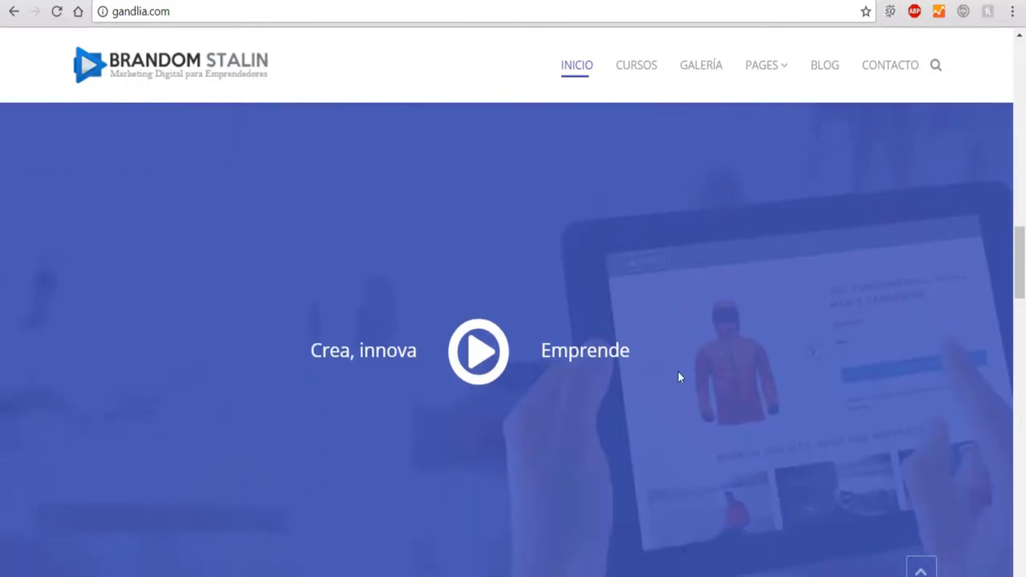
left_click(489, 355)
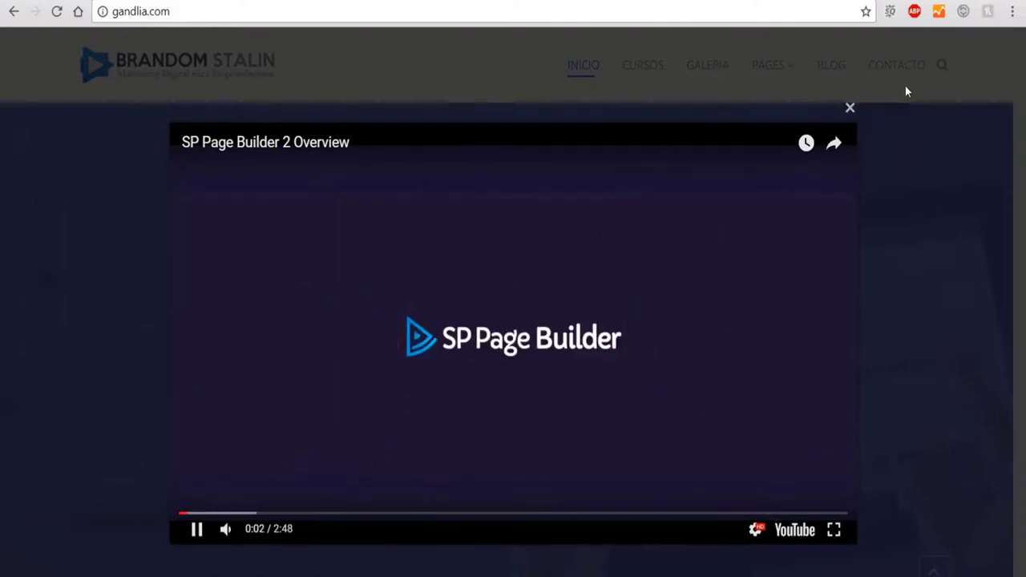
left_click(850, 108)
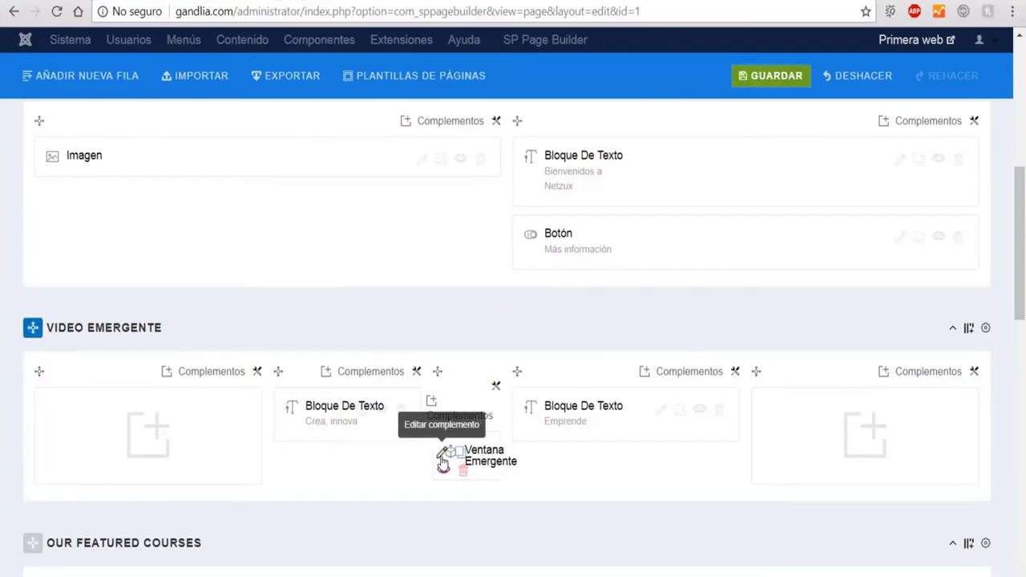
Open the Ventana Emergente addon's settings in the VIDEO EMERGENTE row and clear its modal video URL.
left_click(448, 452)
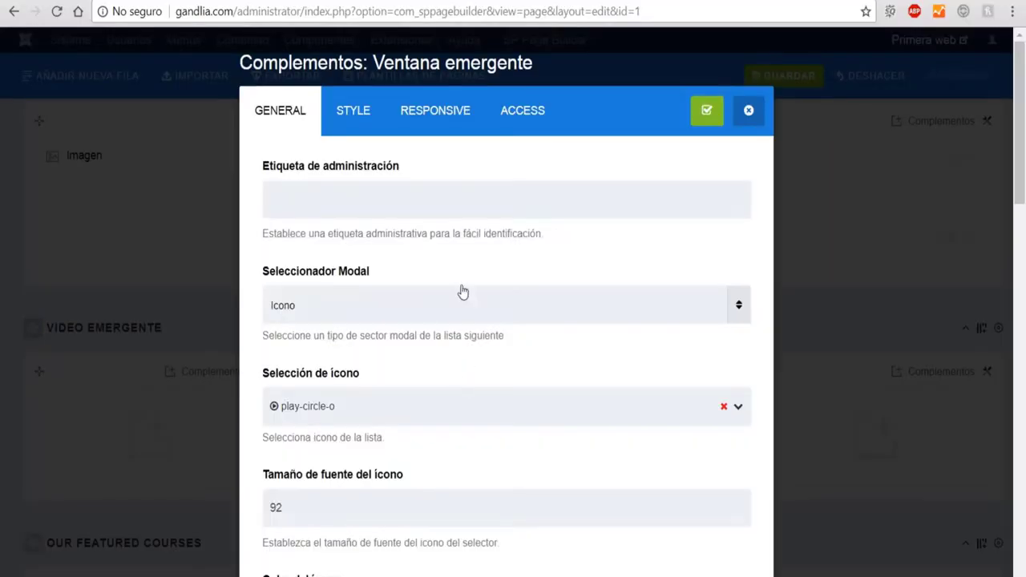
scroll(463, 292, "down", 1)
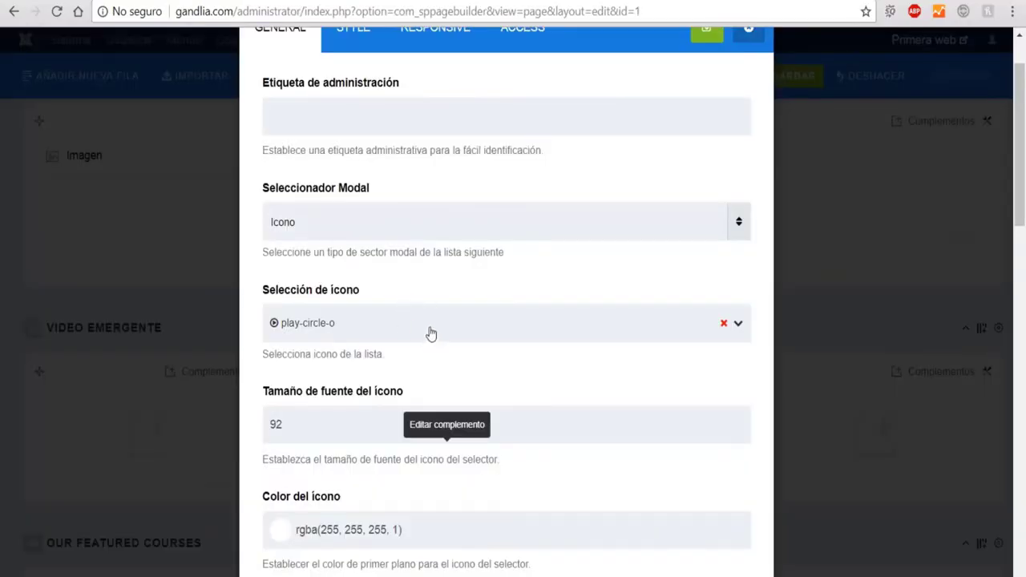
left_click(430, 334)
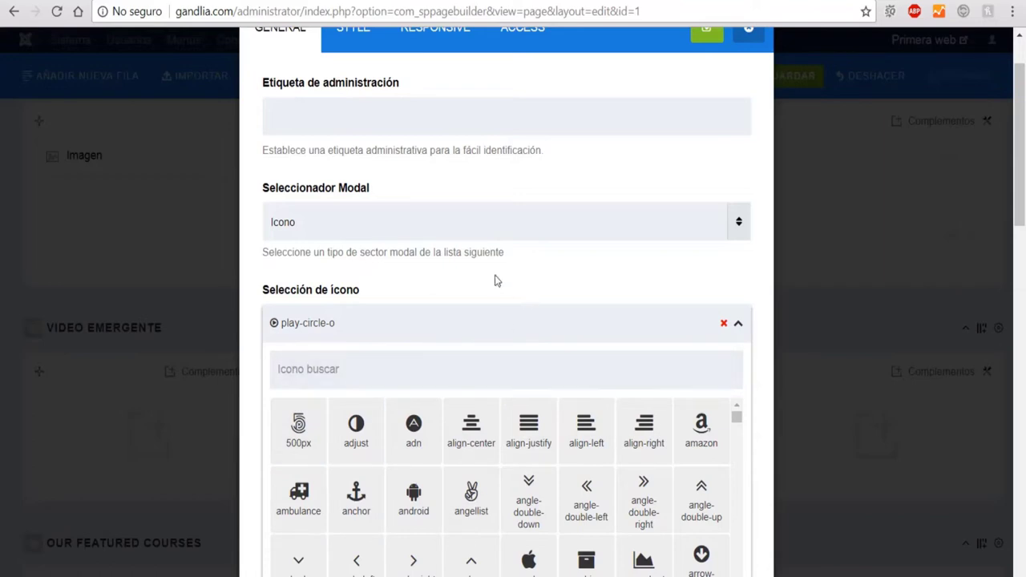
left_click(453, 328)
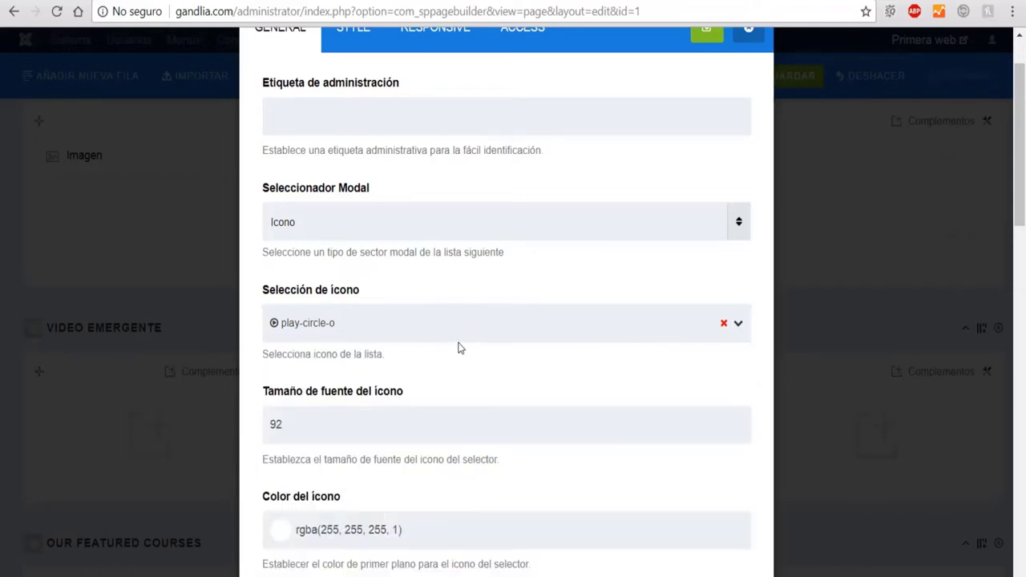
scroll(461, 346, "down", 5)
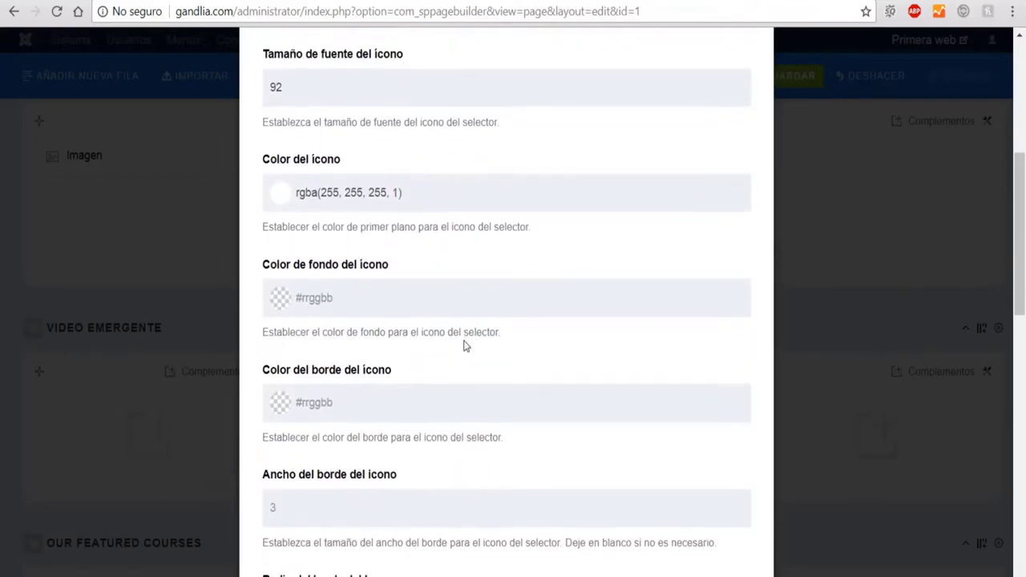
scroll(464, 346, "down", 10)
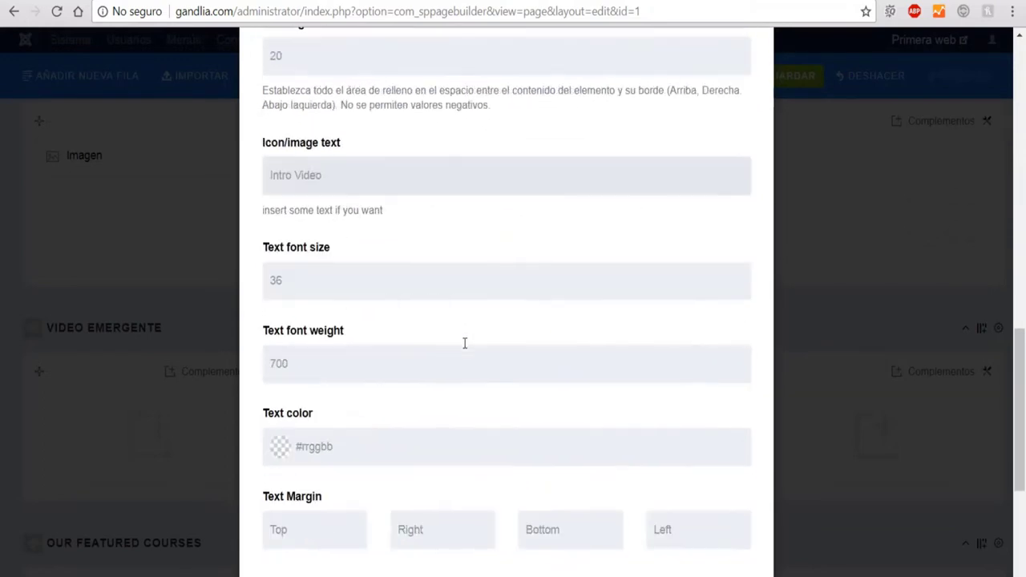
scroll(464, 345, "down", 6)
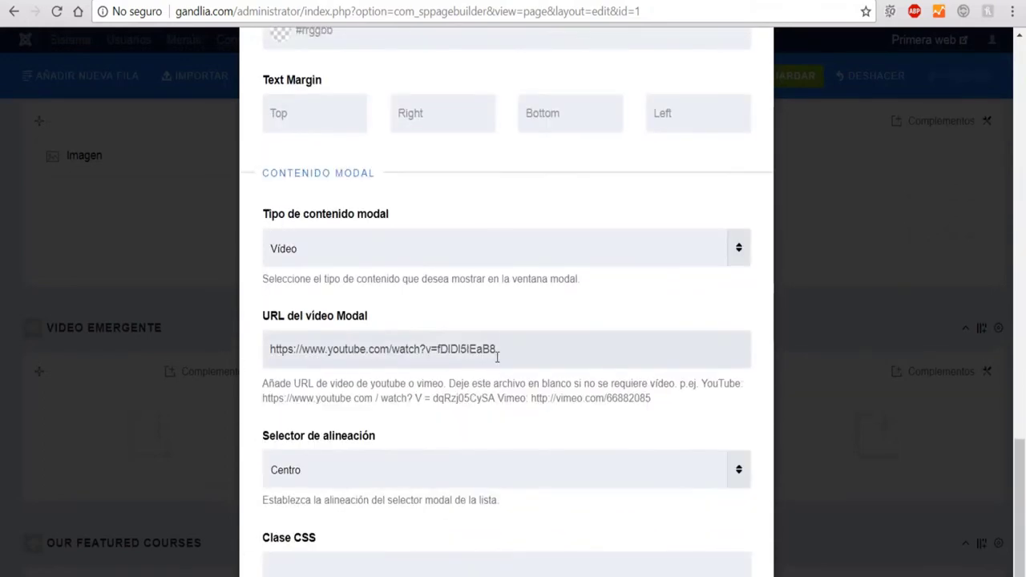
left_click_drag(496, 349, 267, 332)
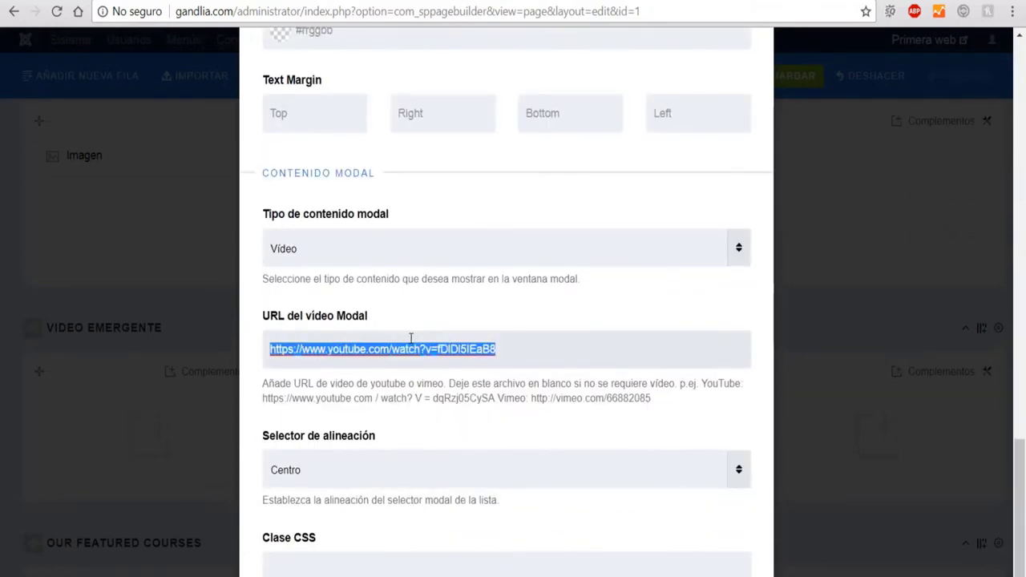
key("BackSpace")
left_click(271, 12)
key("ctrl+c")
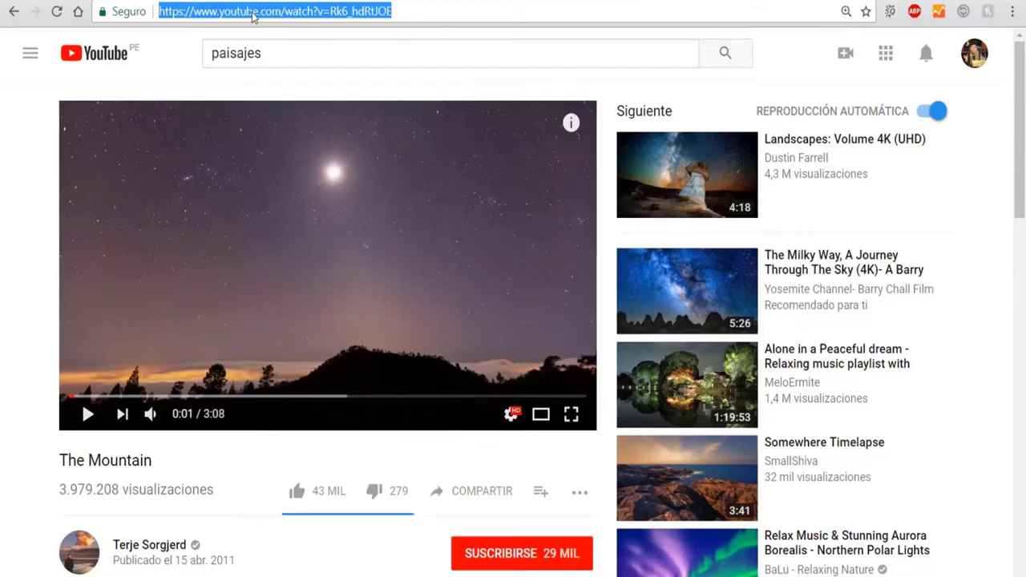
right_click(253, 16)
left_click(286, 74)
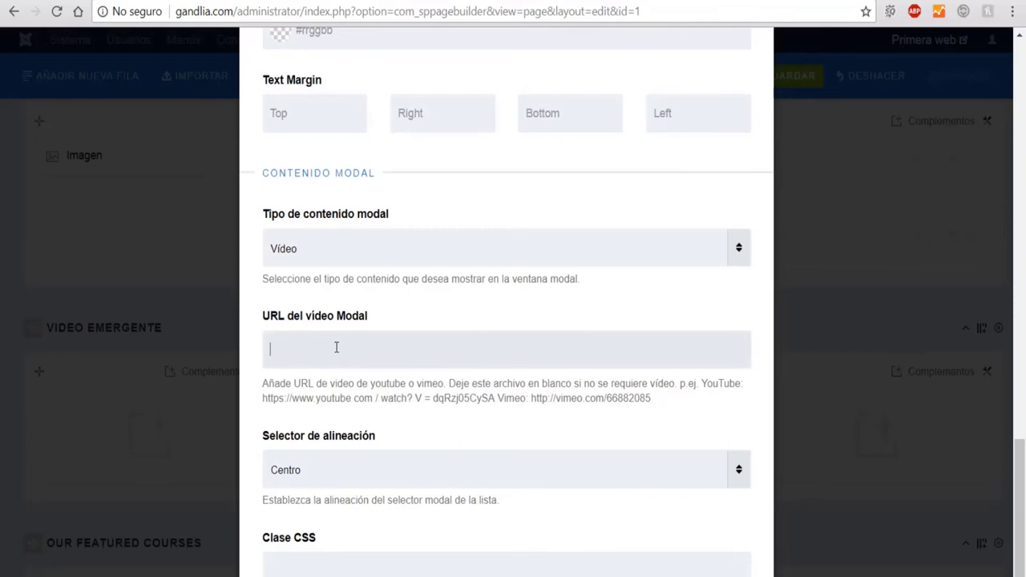
key("ctrl+v")
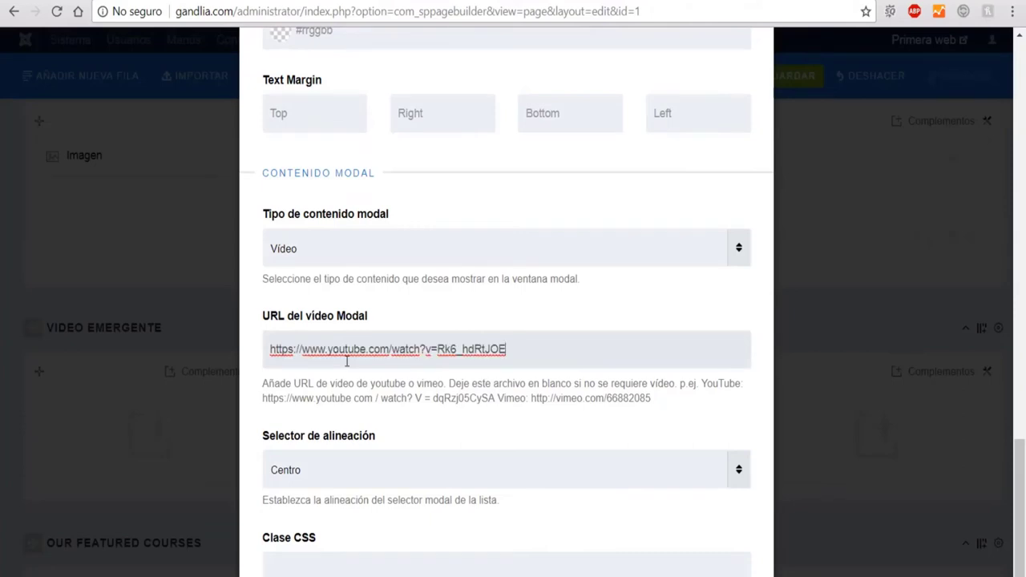
scroll(663, 443, "down", 1)
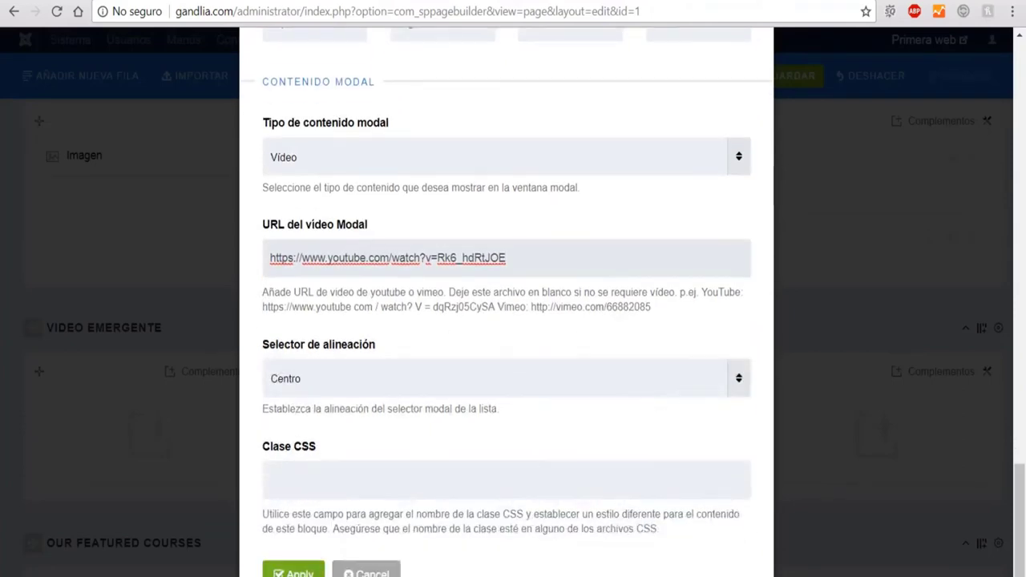
left_click(295, 571)
Save the page and play the popup video on the live homepage to check the replaced video.
left_click(776, 76)
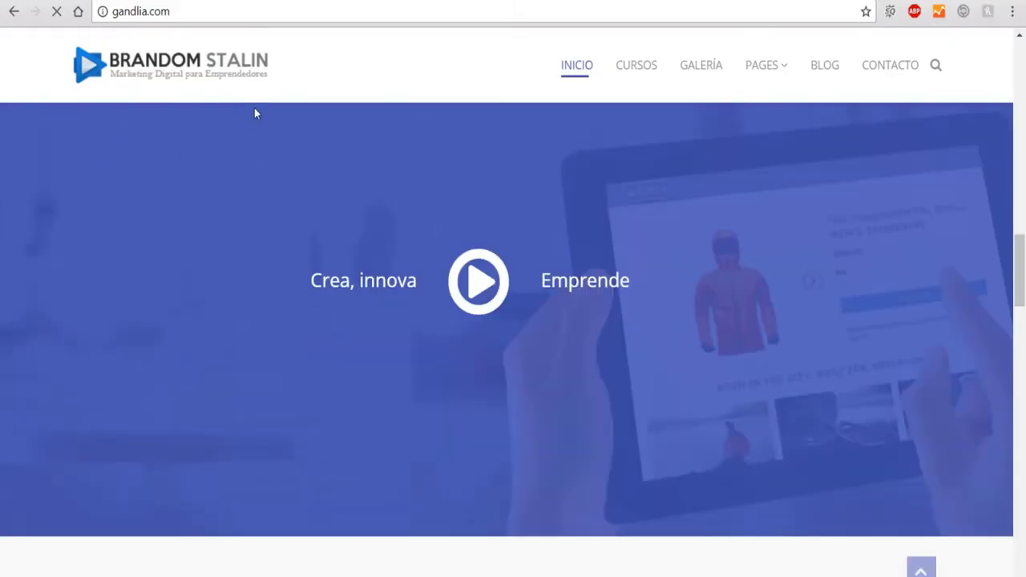
scroll(440, 297, "up", 1)
left_click(478, 438)
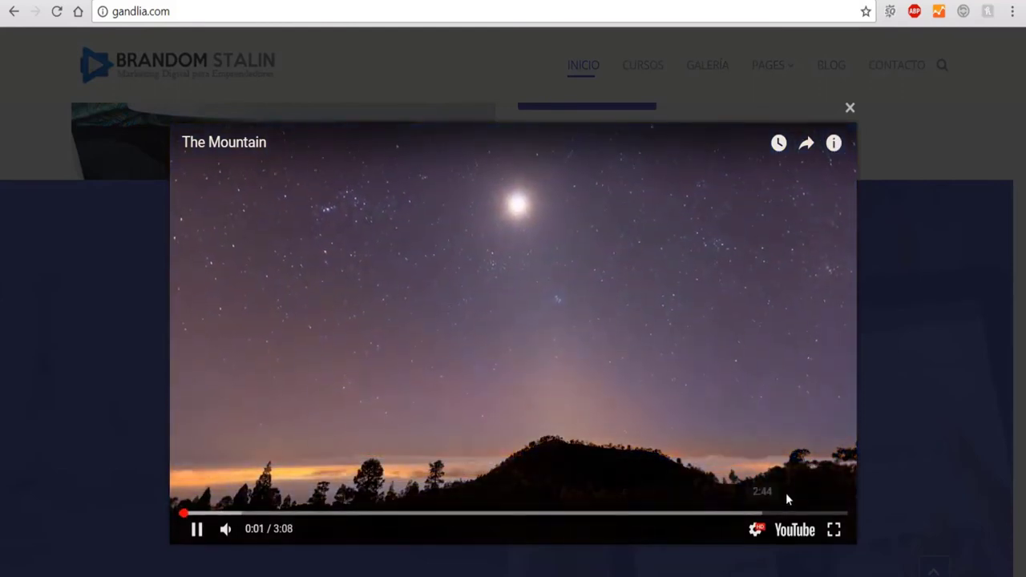
left_click(105, 285)
scroll(281, 265, "down", 3)
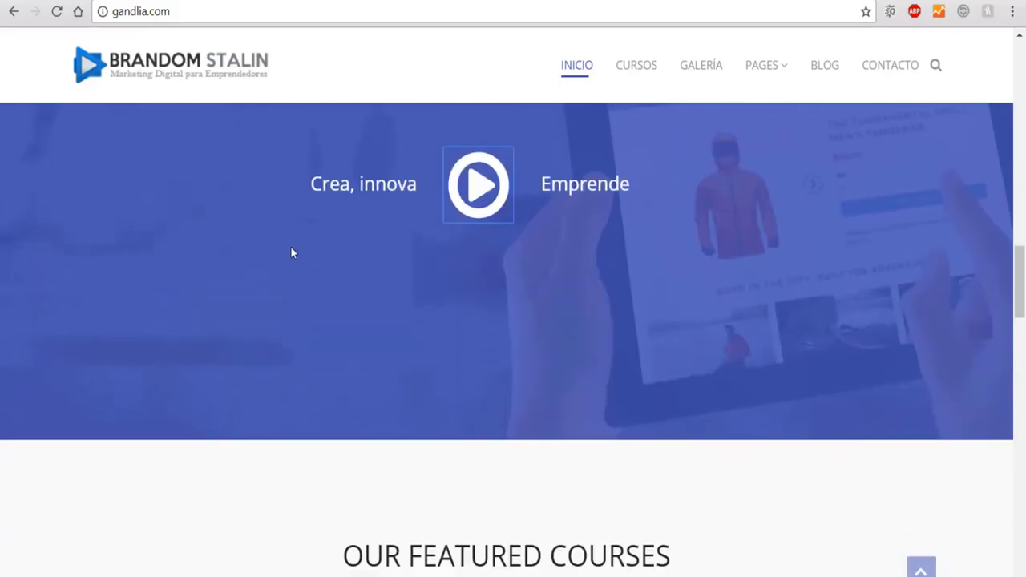